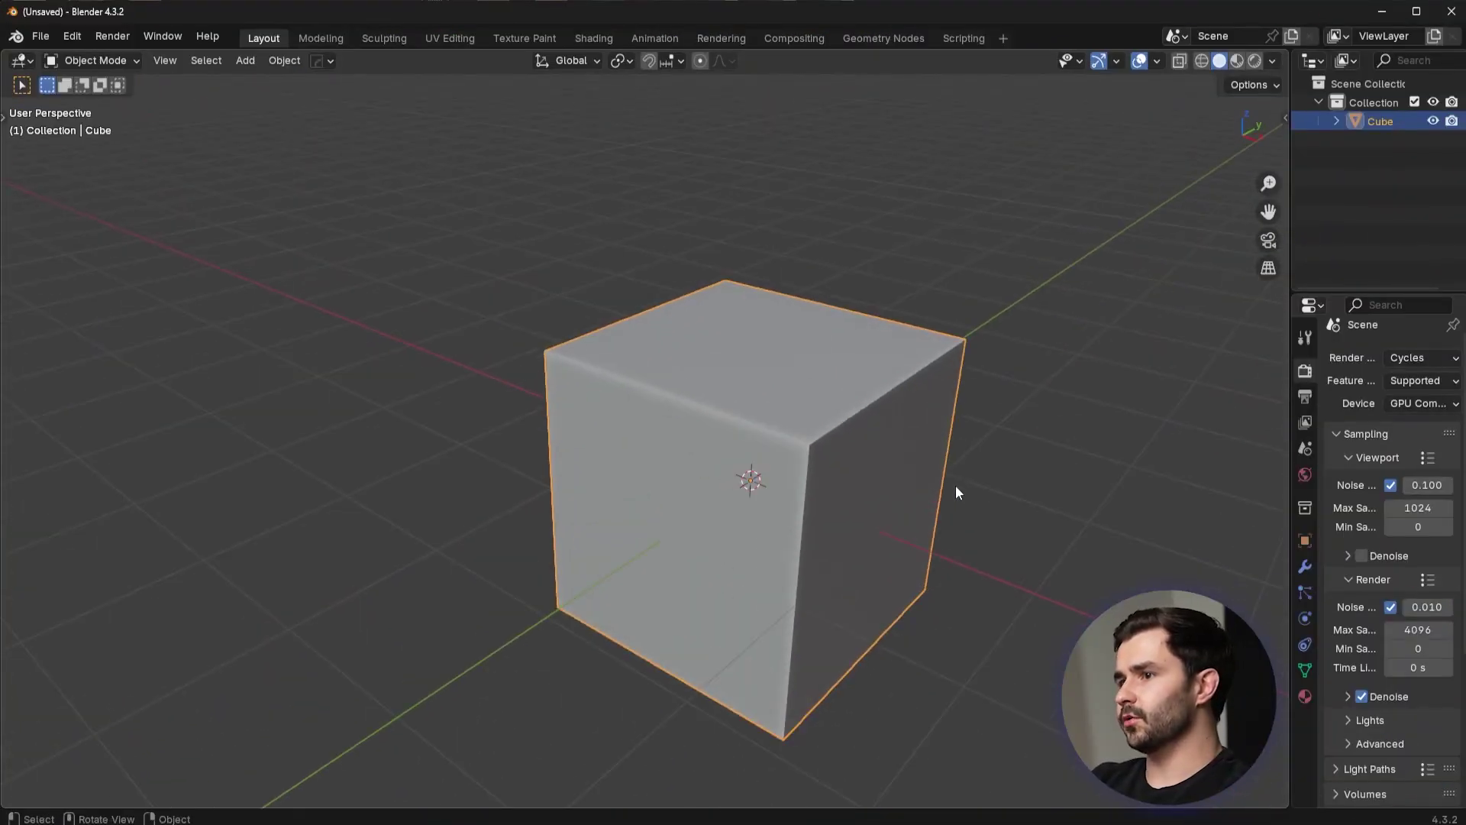
Enter Edit Mode on the cube, clear the selection and turn on the face normals display.
{"action": "middle_click_drag", "start_coordinate": [968, 480], "coordinate": [754, 369], "text": "shift"}
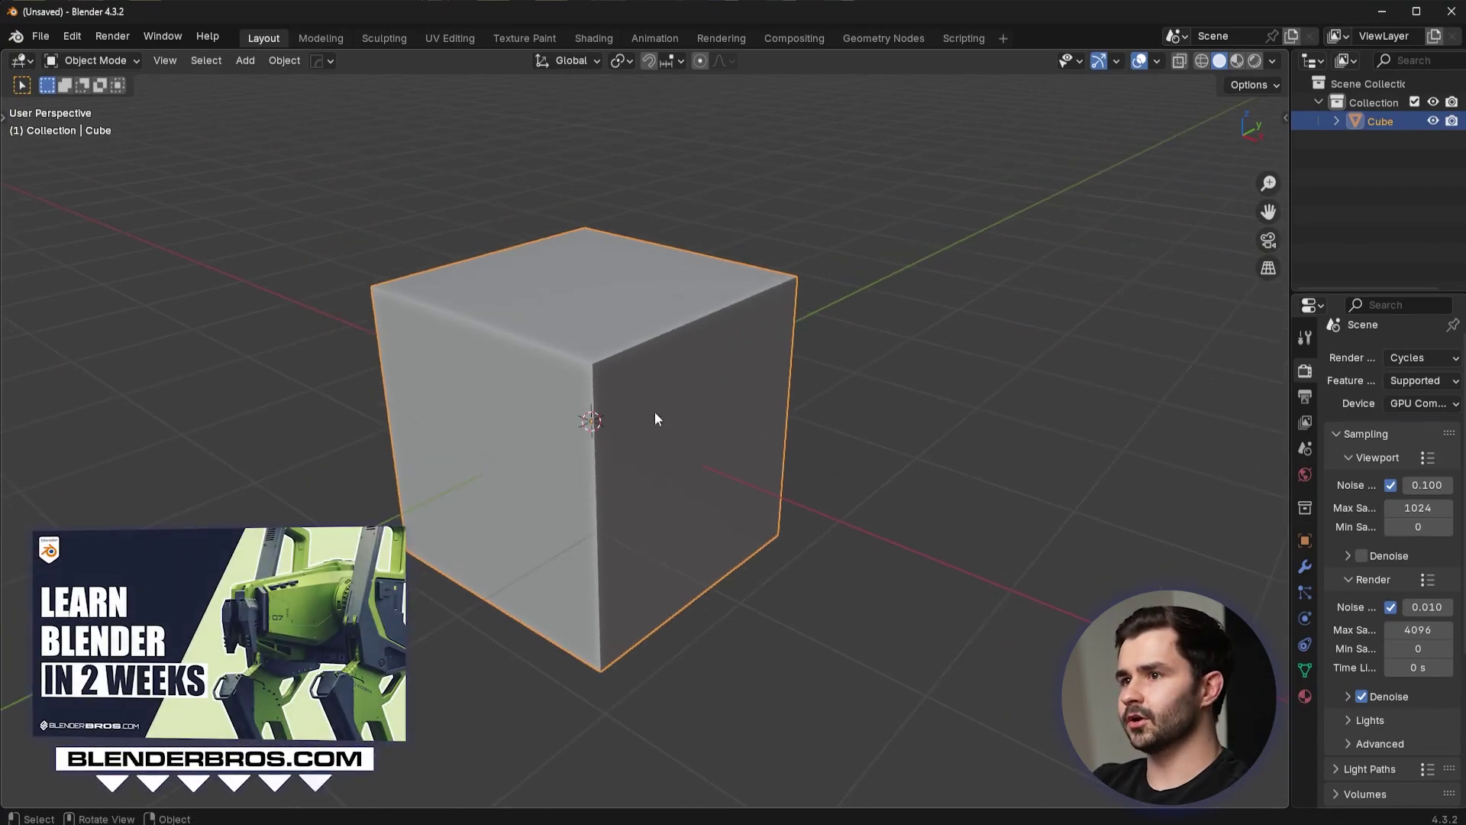
{"action": "key", "text": "Tab"}
{"action": "middle_click_drag", "start_coordinate": [877, 380], "coordinate": [871, 350]}
{"action": "key", "text": "alt+a"}
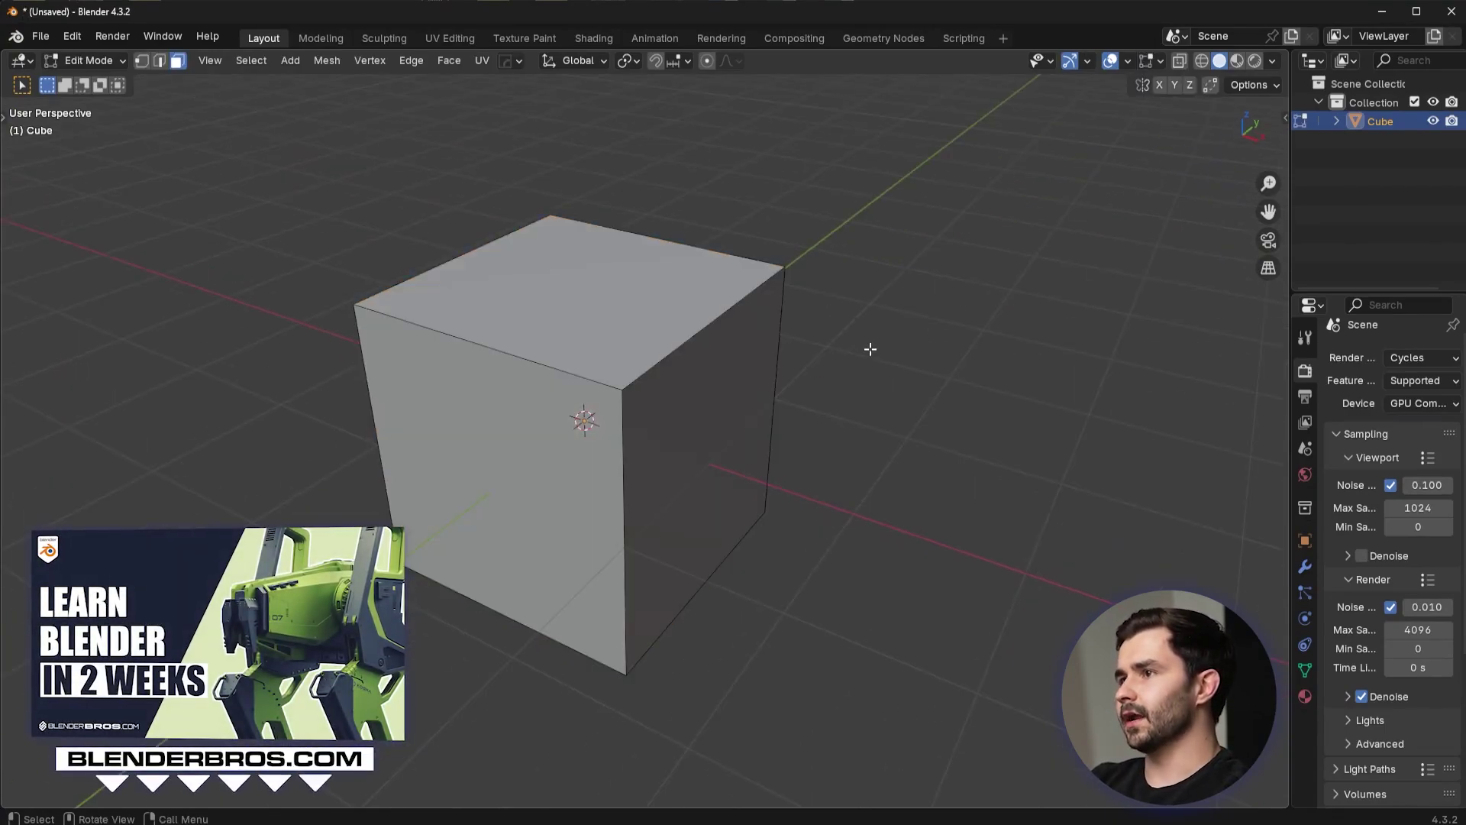
{"action": "left_click", "coordinate": [1128, 61]}
{"action": "left_click", "coordinate": [1161, 61]}
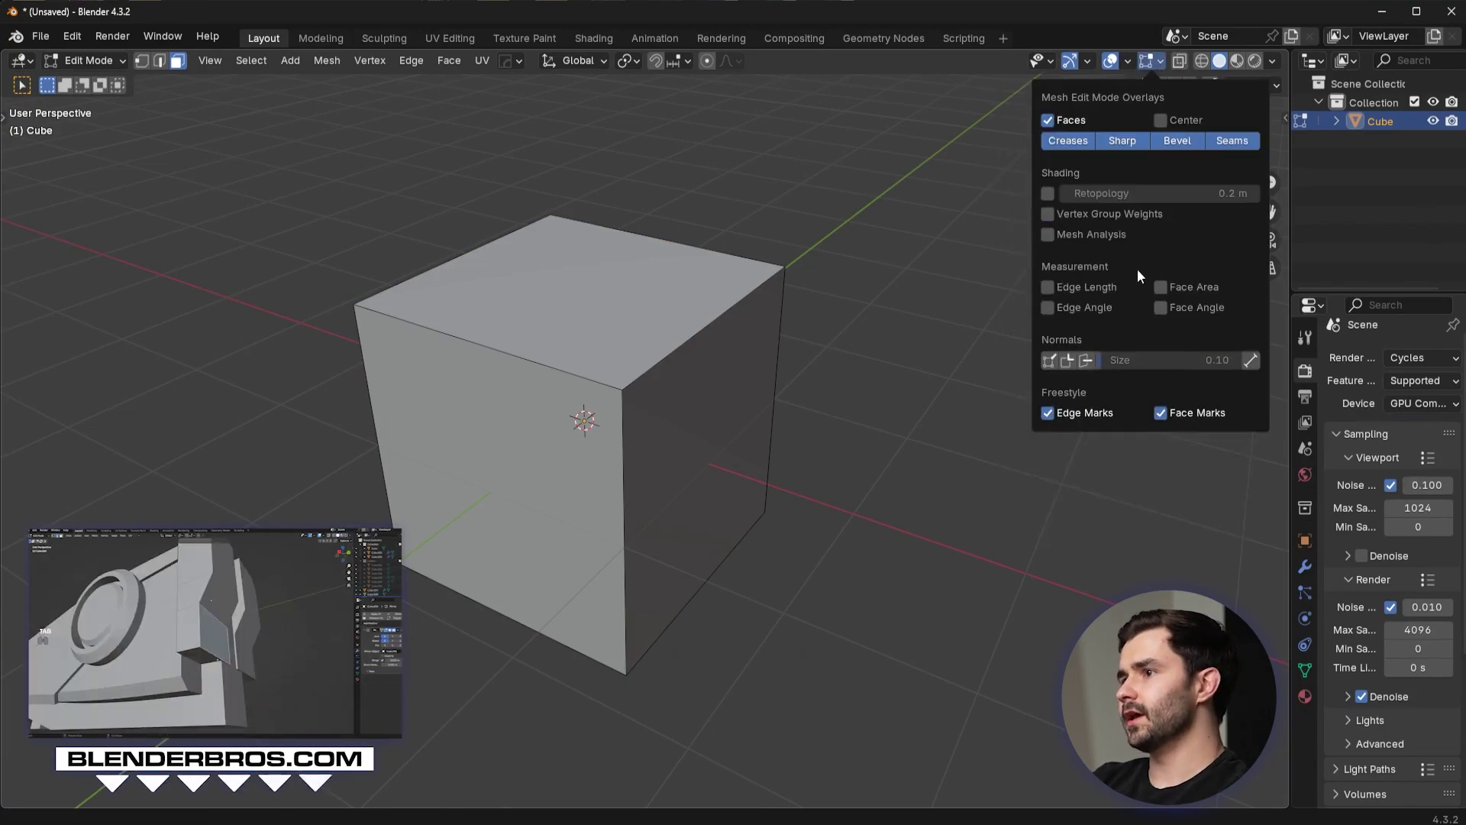
{"action": "left_click", "coordinate": [1086, 362]}
Examine the normal of the cube's top face in side and perspective views, toggling the face normals display off and back on.
{"action": "key", "text": "KP_3"}
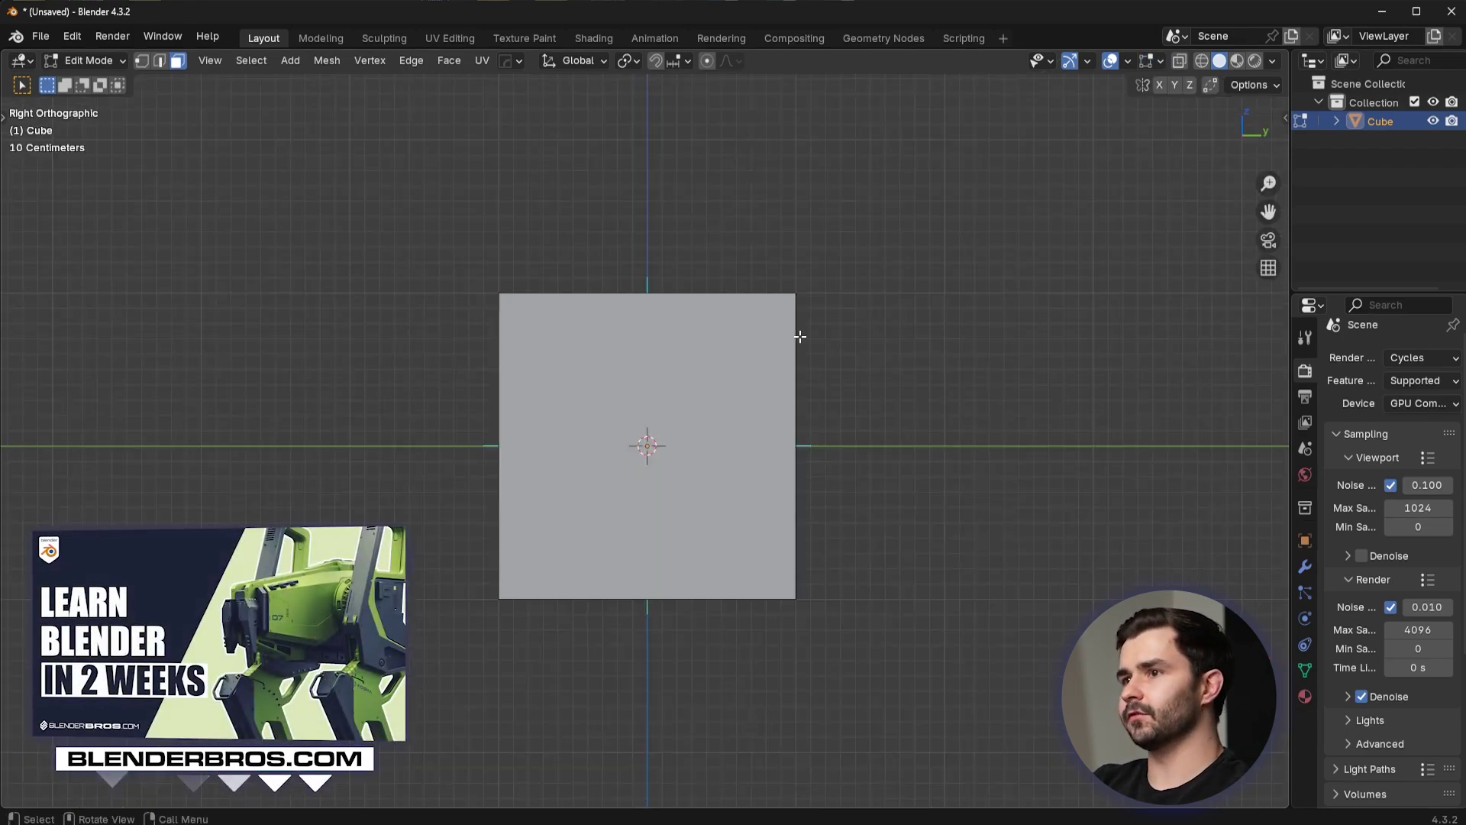
{"action": "scroll", "coordinate": [632, 360], "scroll_direction": "up", "scroll_amount": 7}
{"action": "left_click", "coordinate": [1160, 60]}
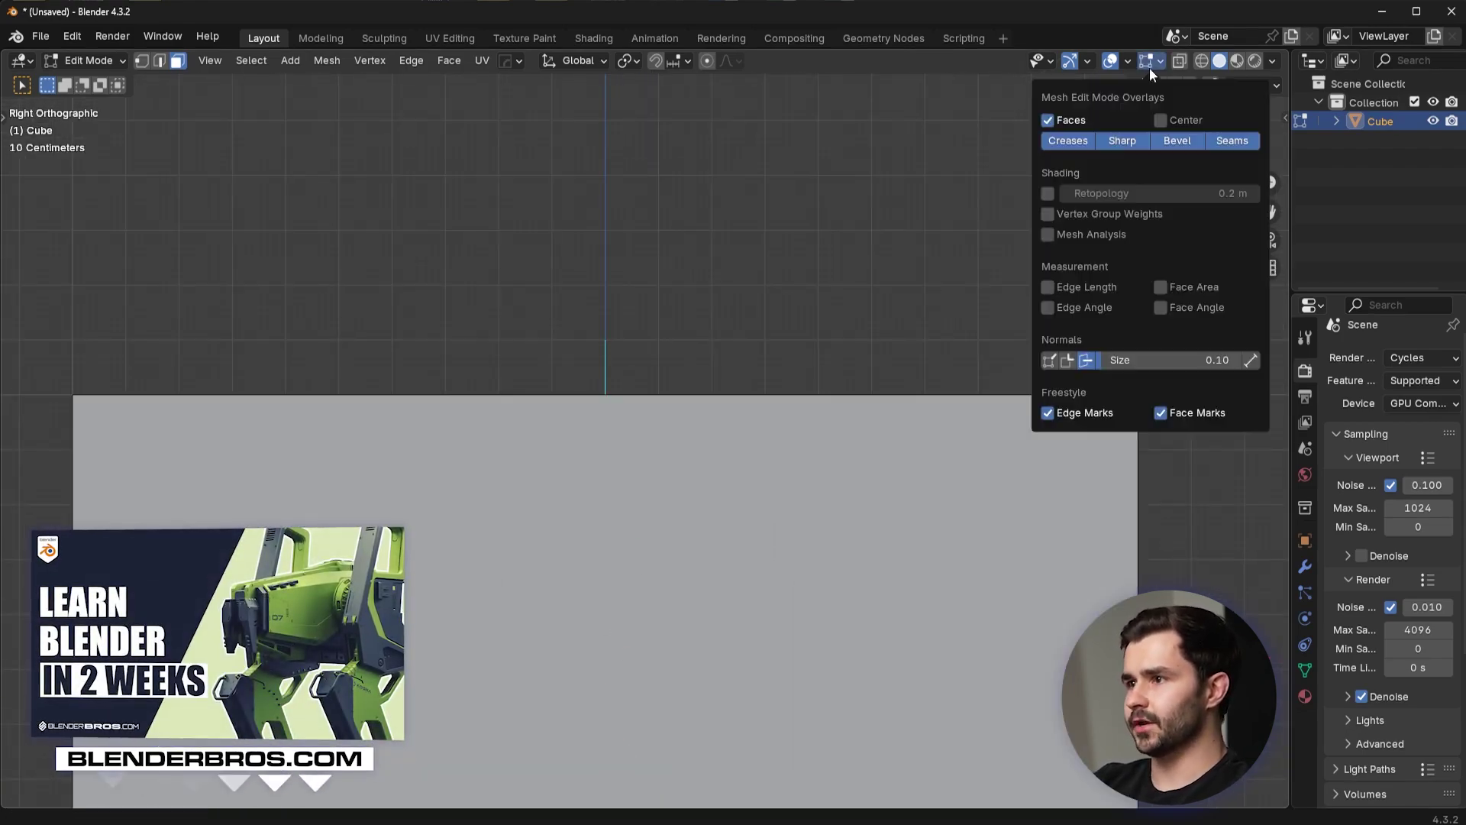
{"action": "middle_click_drag", "start_coordinate": [718, 381], "coordinate": [726, 440]}
{"action": "scroll", "coordinate": [652, 299], "scroll_direction": "down", "scroll_amount": 4}
{"action": "left_click", "coordinate": [652, 324]}
{"action": "middle_click_drag", "start_coordinate": [651, 323], "coordinate": [655, 302]}
{"action": "left_click", "coordinate": [1153, 62]}
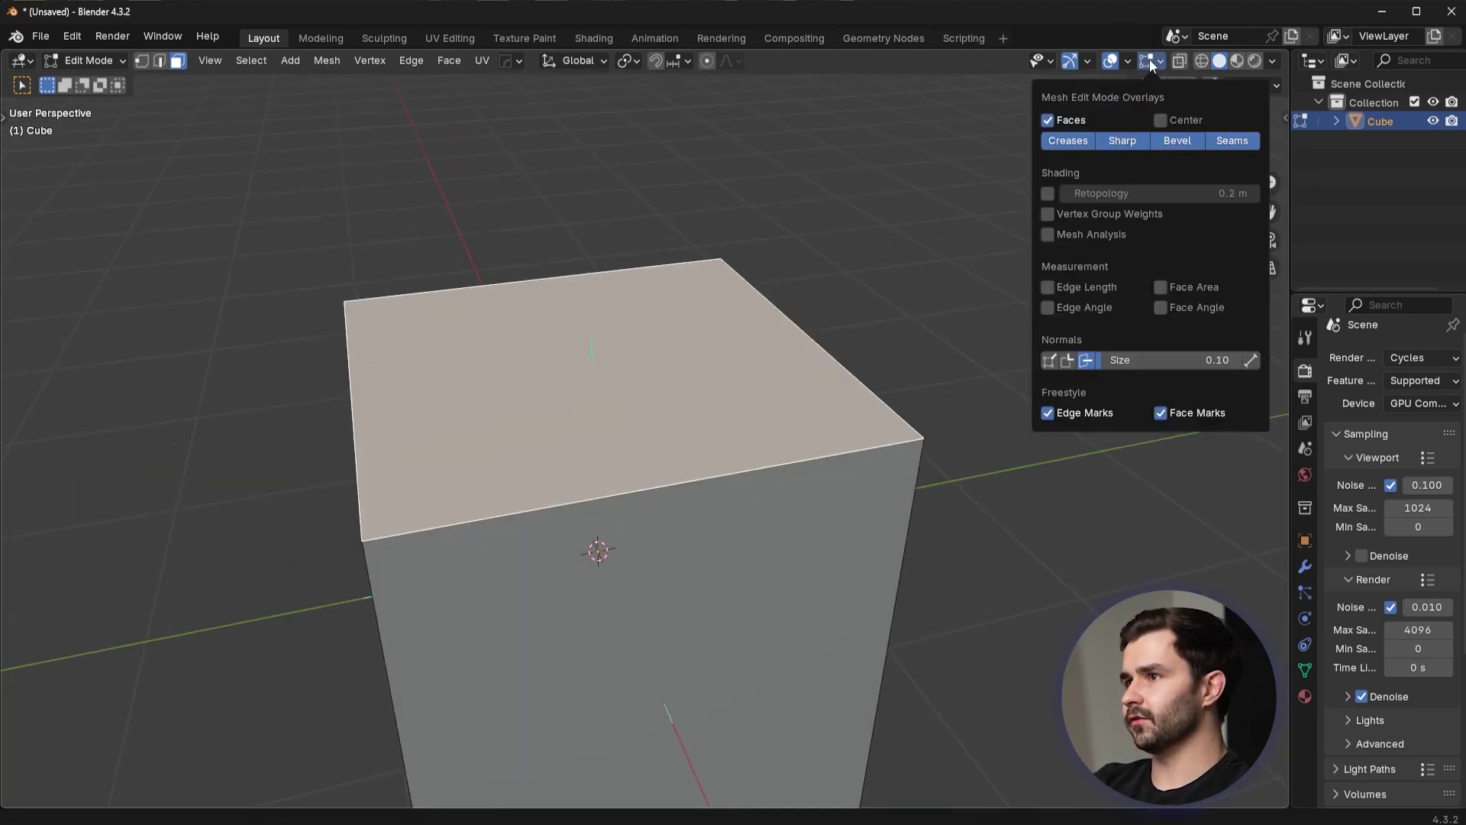
{"action": "left_click", "coordinate": [1087, 362]}
{"action": "left_click", "coordinate": [1087, 362]}
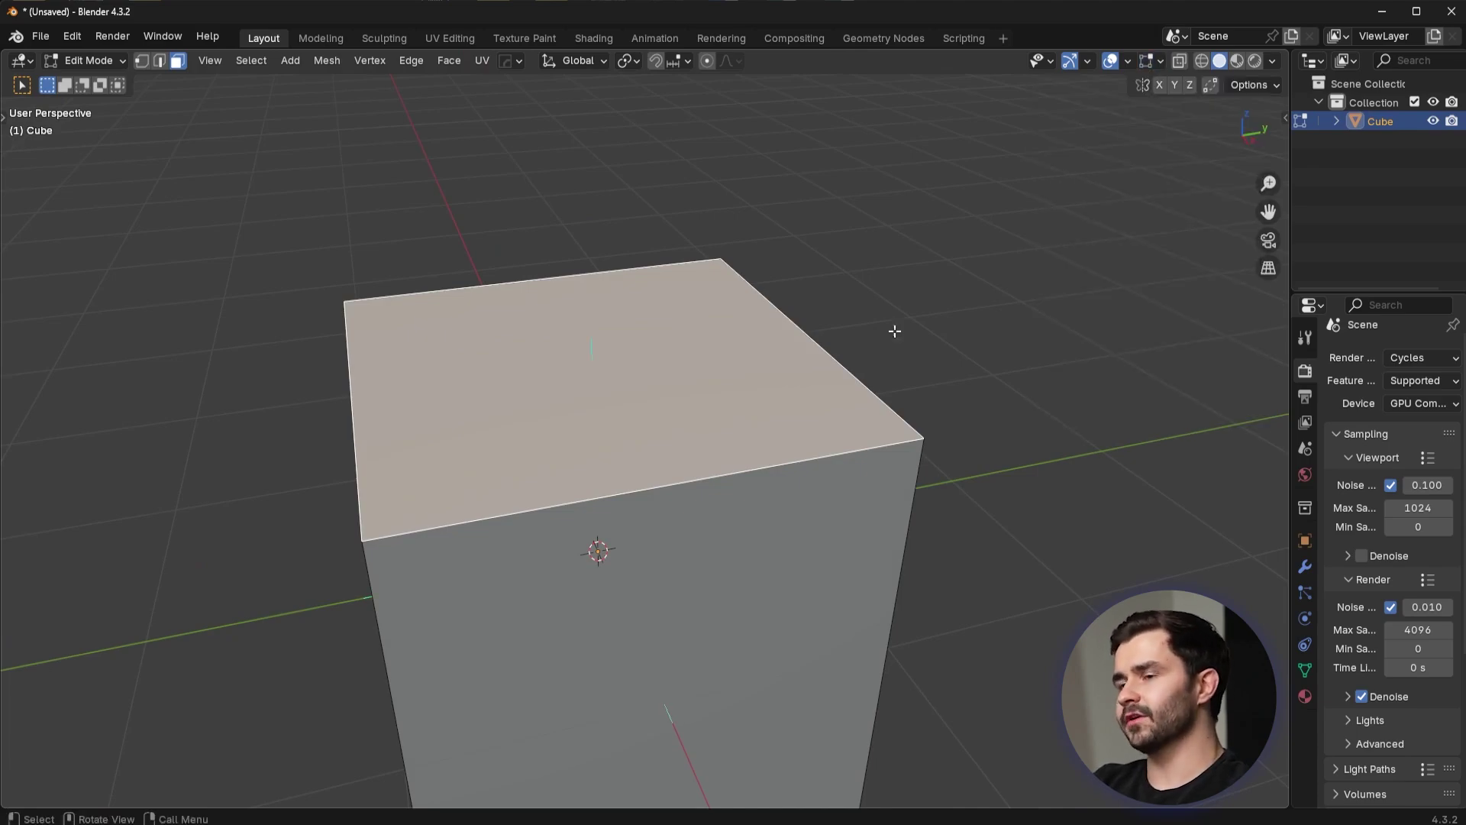
Examine the direction of the normals on the cube's top and side faces from the right orthographic and perspective views.
{"action": "key", "text": "KP_3"}
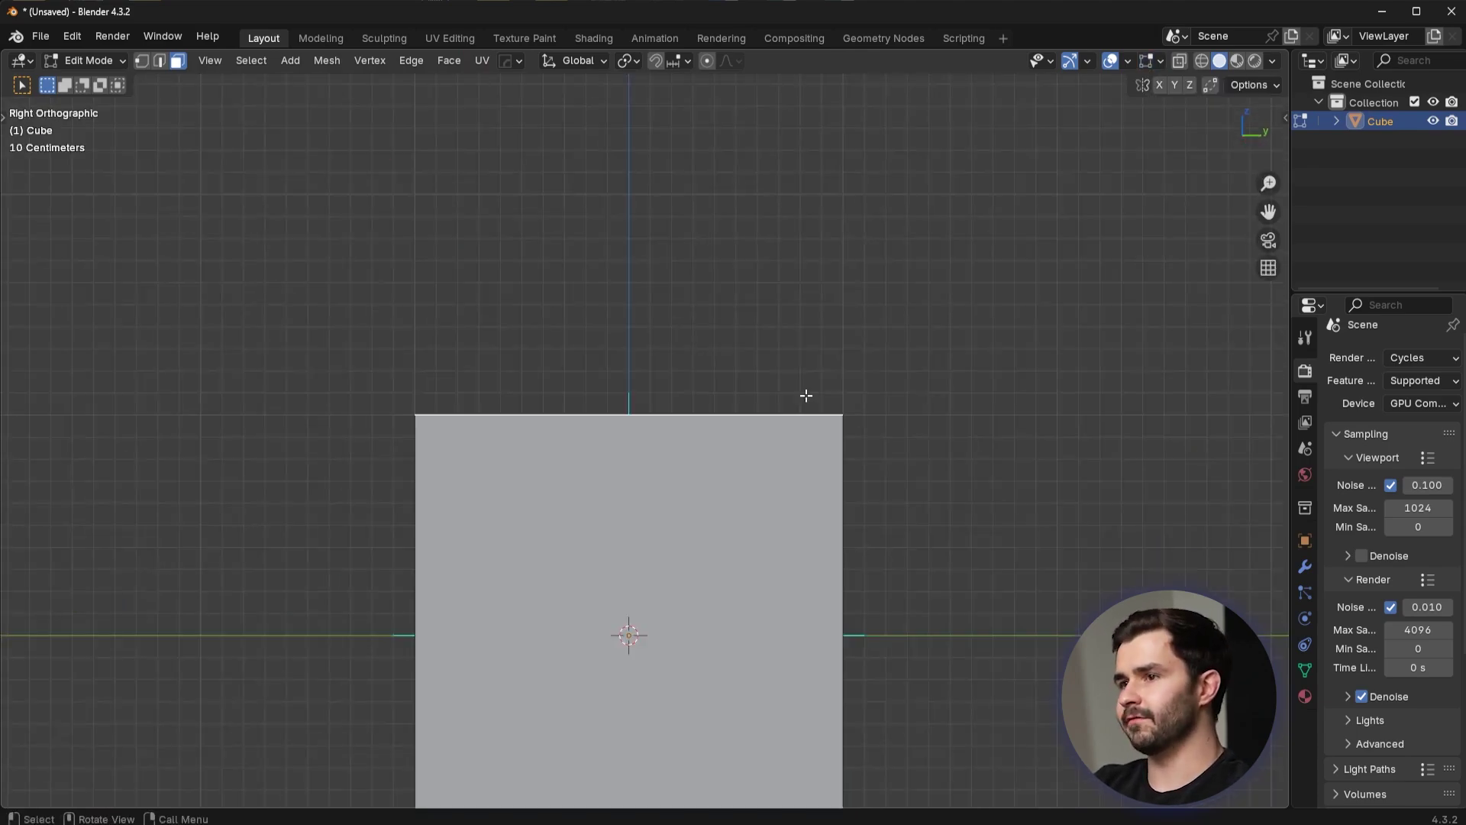
{"action": "scroll", "coordinate": [623, 448], "scroll_direction": "up", "scroll_amount": 6}
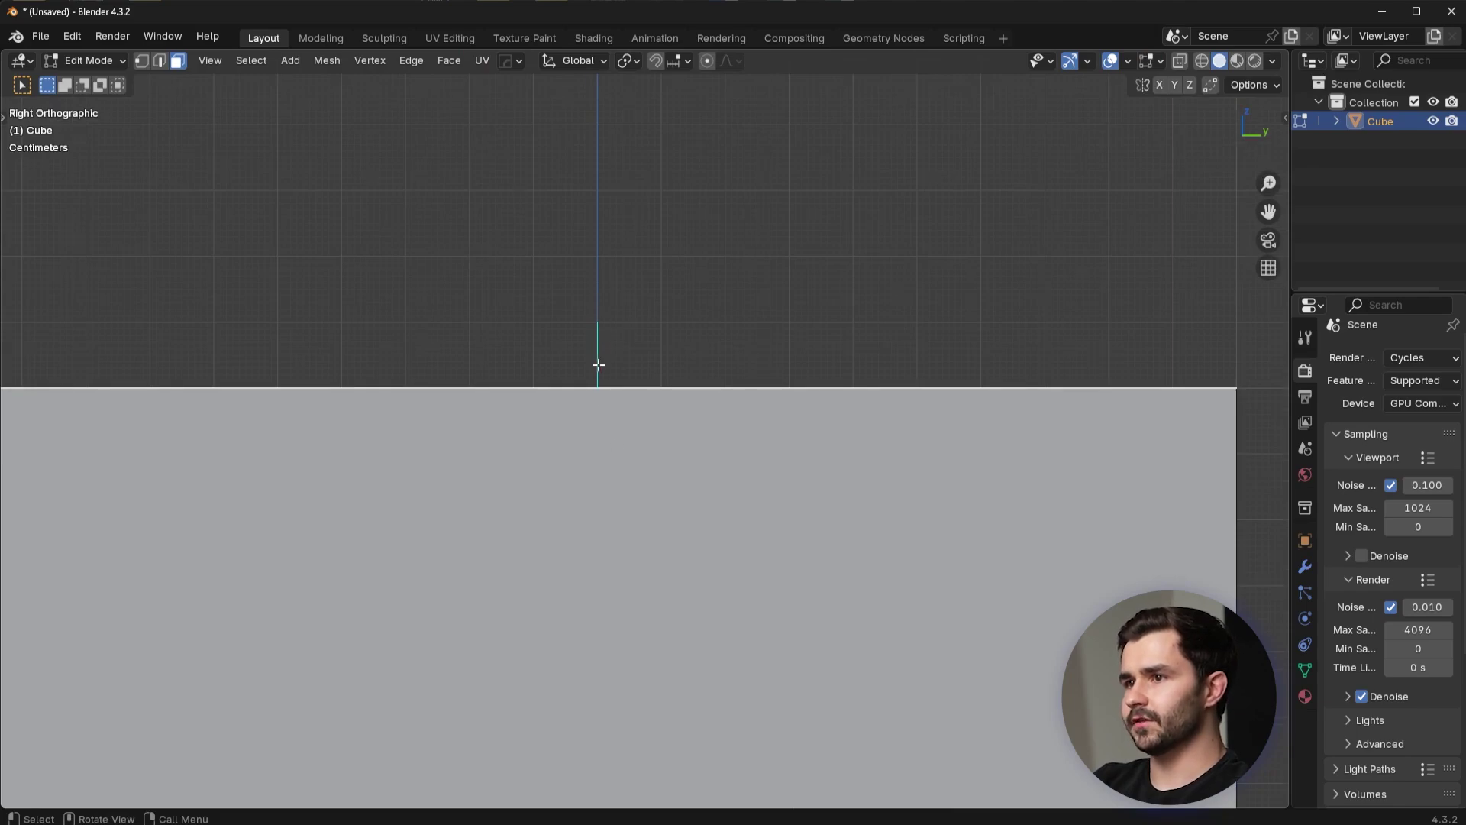
{"action": "scroll", "coordinate": [598, 366], "scroll_direction": "down", "scroll_amount": 3}
{"action": "middle_click_drag", "start_coordinate": [504, 611], "coordinate": [753, 190], "text": "shift"}
{"action": "middle_click_drag", "start_coordinate": [527, 450], "coordinate": [603, 455]}
{"action": "left_click", "coordinate": [511, 390]}
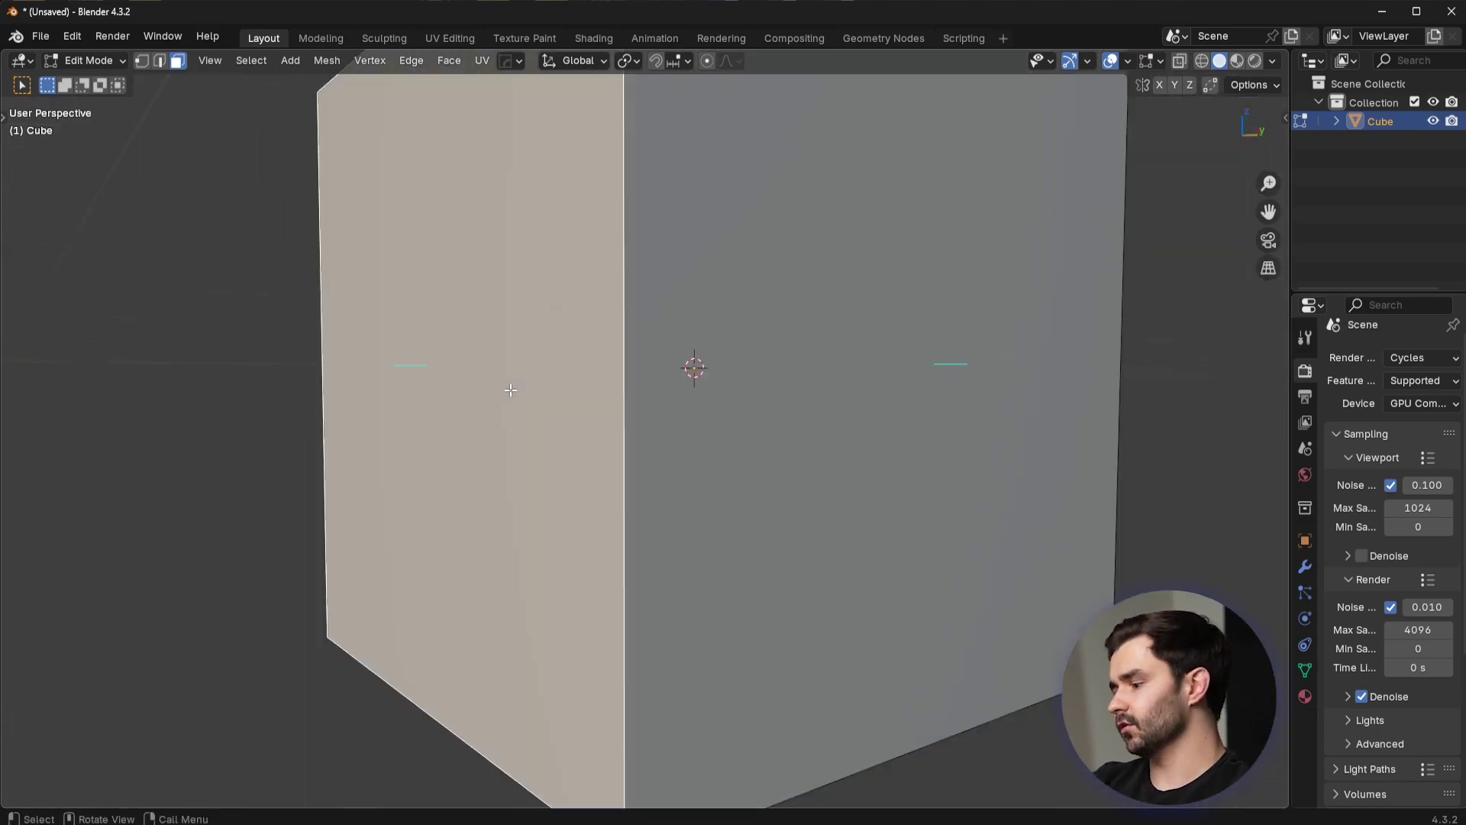
{"action": "key", "text": "KP_3"}
{"action": "scroll", "coordinate": [734, 400], "scroll_direction": "down", "scroll_amount": 4}
{"action": "middle_click_drag", "start_coordinate": [734, 399], "coordinate": [835, 419]}
{"action": "scroll", "coordinate": [804, 535], "scroll_direction": "up", "scroll_amount": 4}
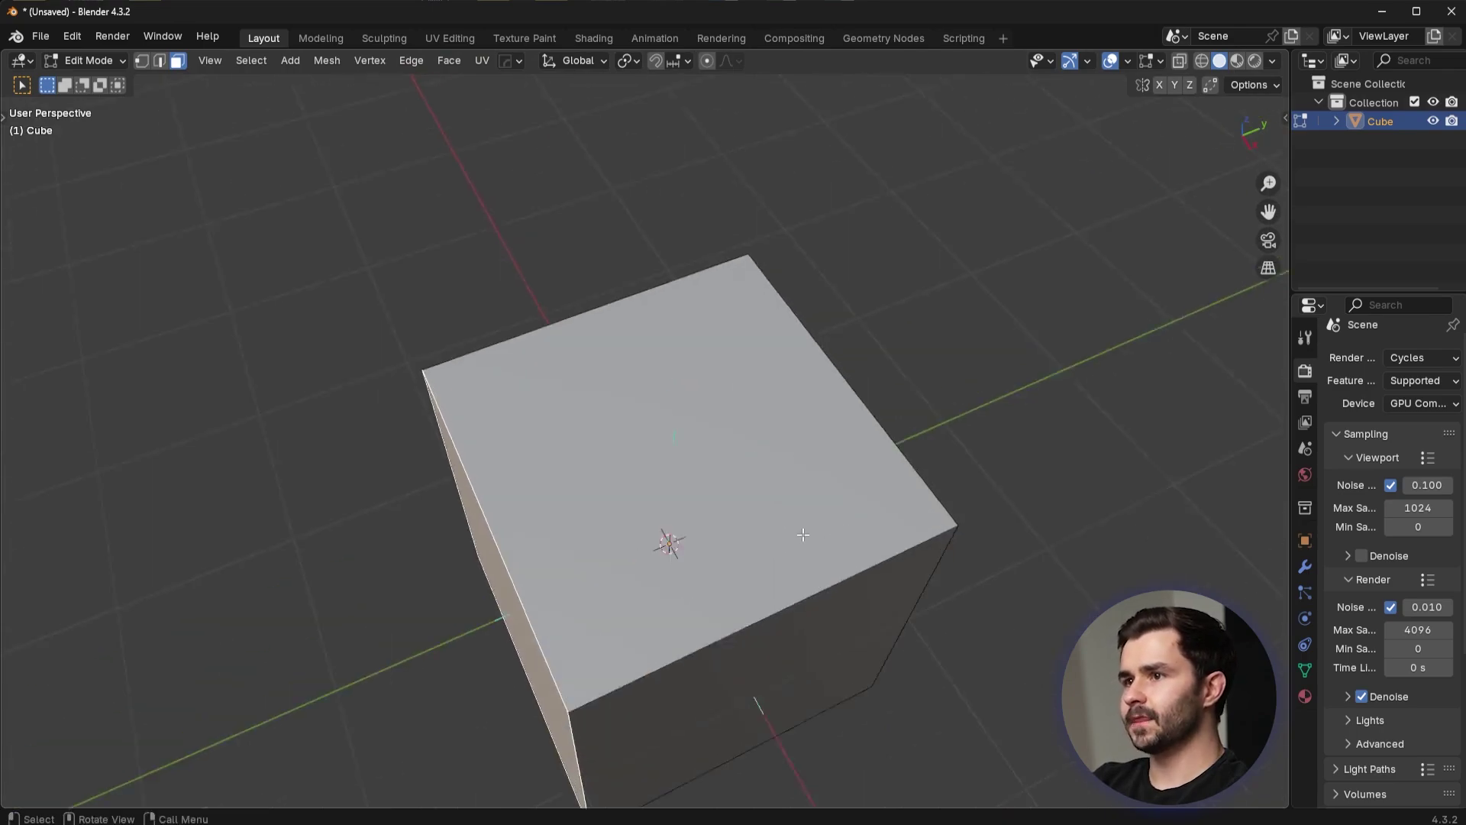
{"action": "middle_click_drag", "start_coordinate": [803, 535], "coordinate": [817, 384]}
Add a level 3 Subdivision Surface modifier to the cube in Object Mode and shade it smooth.
{"action": "key", "text": "Tab"}
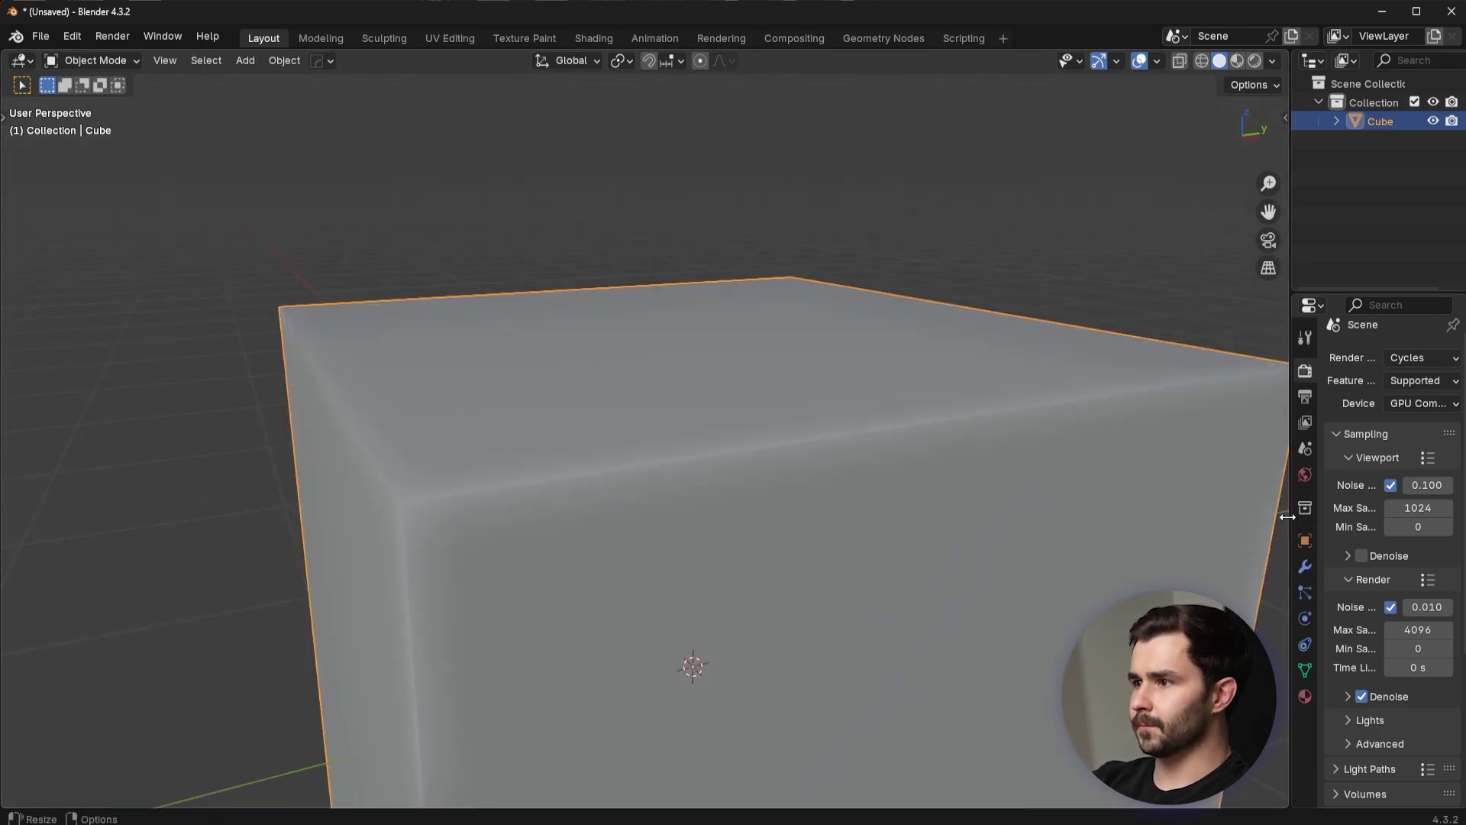
{"action": "left_click", "coordinate": [1305, 566]}
{"action": "scroll", "coordinate": [941, 433], "scroll_direction": "down", "scroll_amount": 5}
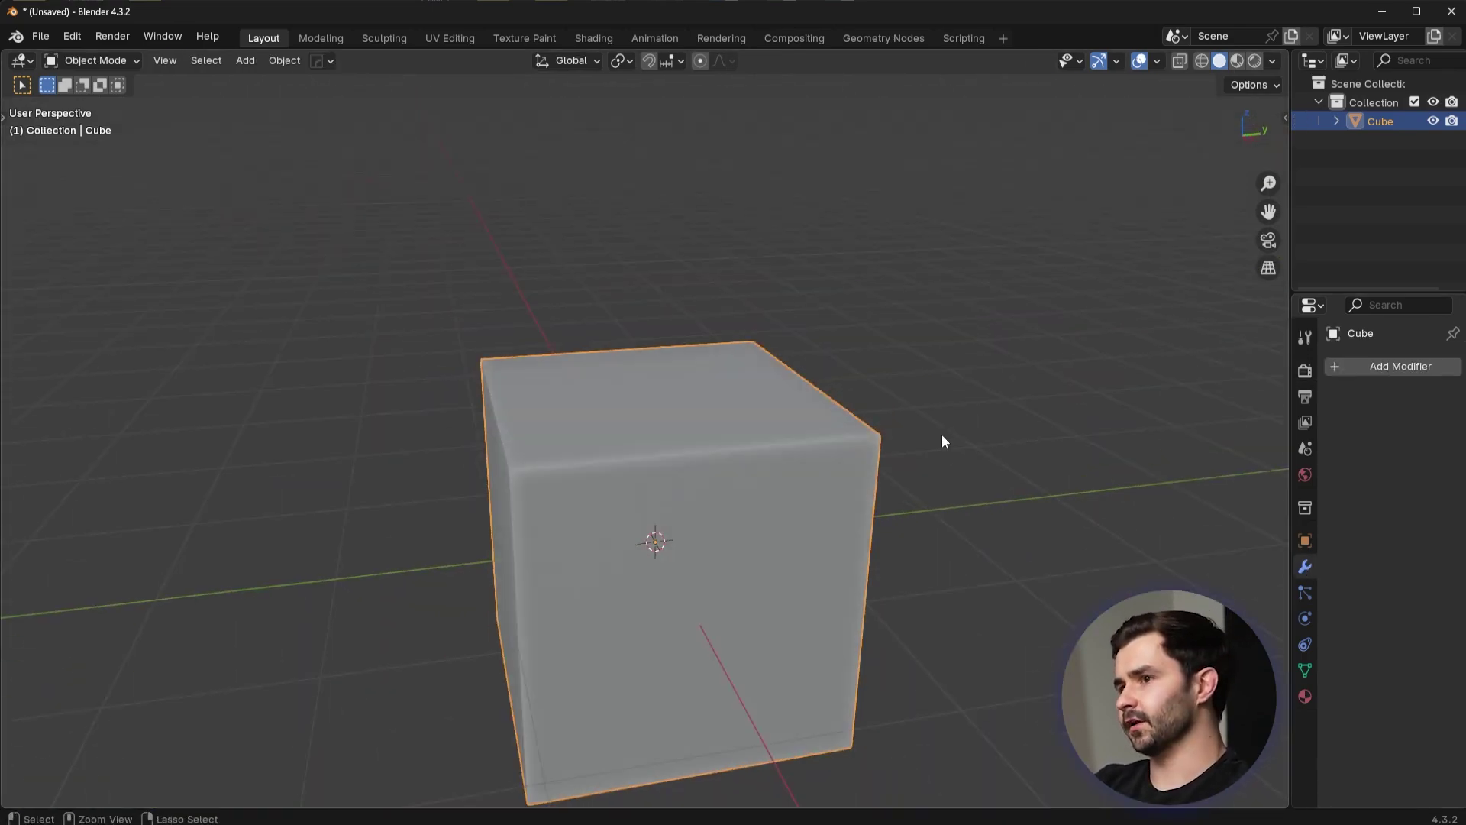
{"action": "key", "text": "ctrl+3"}
{"action": "right_click", "coordinate": [952, 409]}
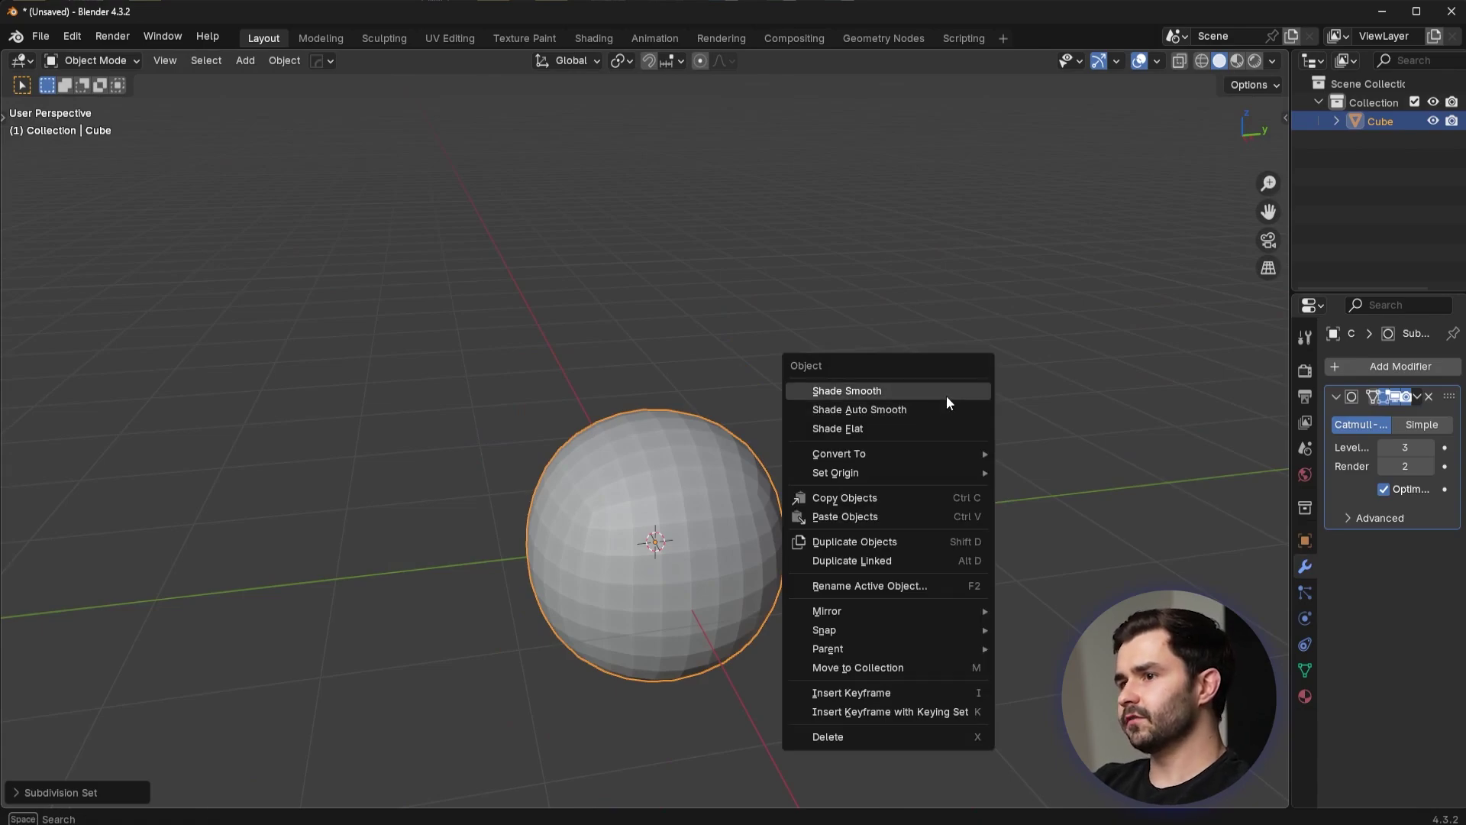
{"action": "left_click", "coordinate": [946, 397]}
Select the cube's top face and one adjacent side face in Edit Mode and flip their normals.
{"action": "scroll", "coordinate": [867, 465], "scroll_direction": "up", "scroll_amount": 4}
{"action": "key", "text": "ctrl+Tab"}
{"action": "left_click", "coordinate": [710, 518]}
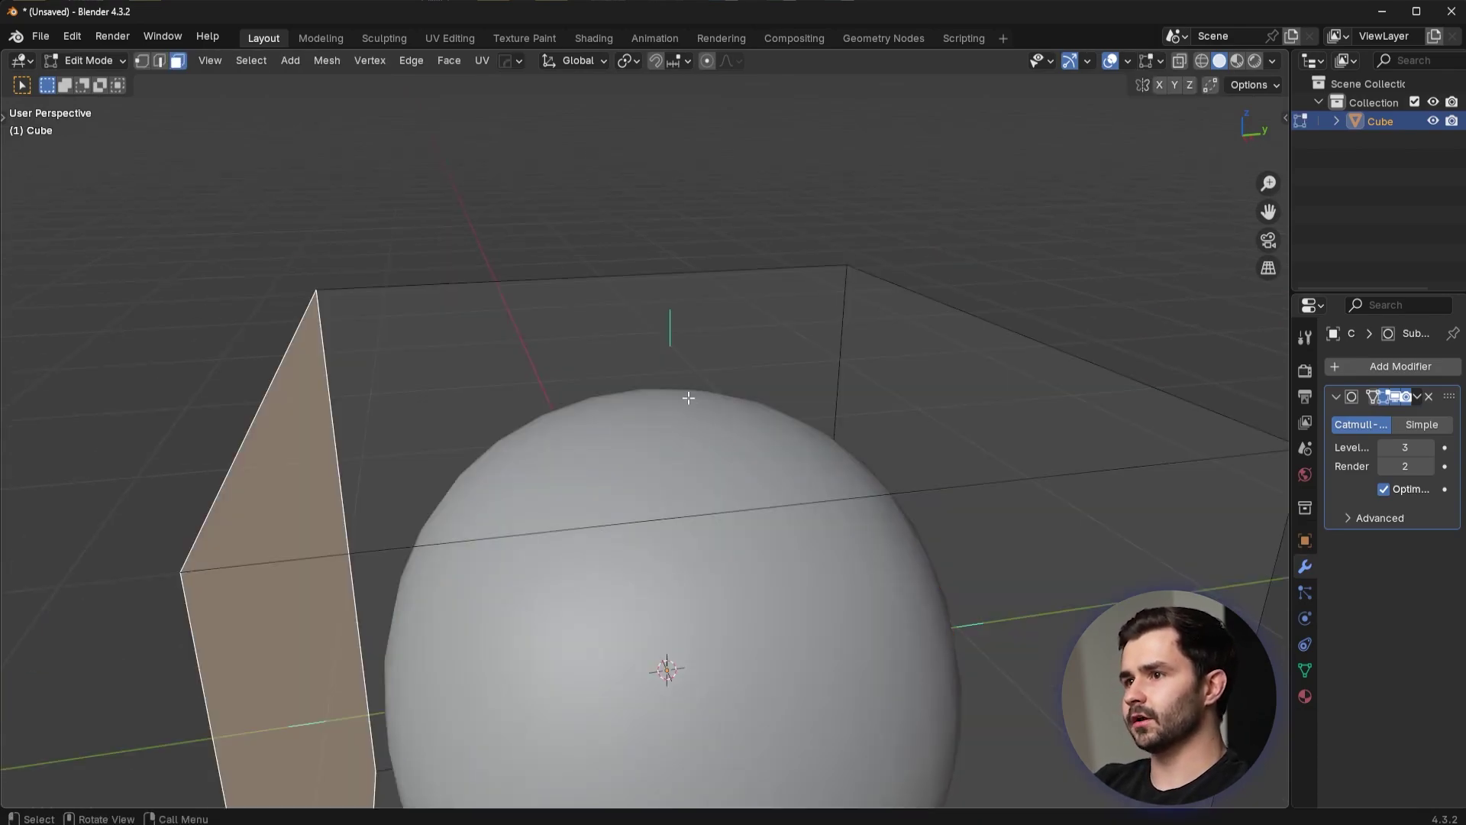
{"action": "scroll", "coordinate": [748, 417], "scroll_direction": "down", "scroll_amount": 6}
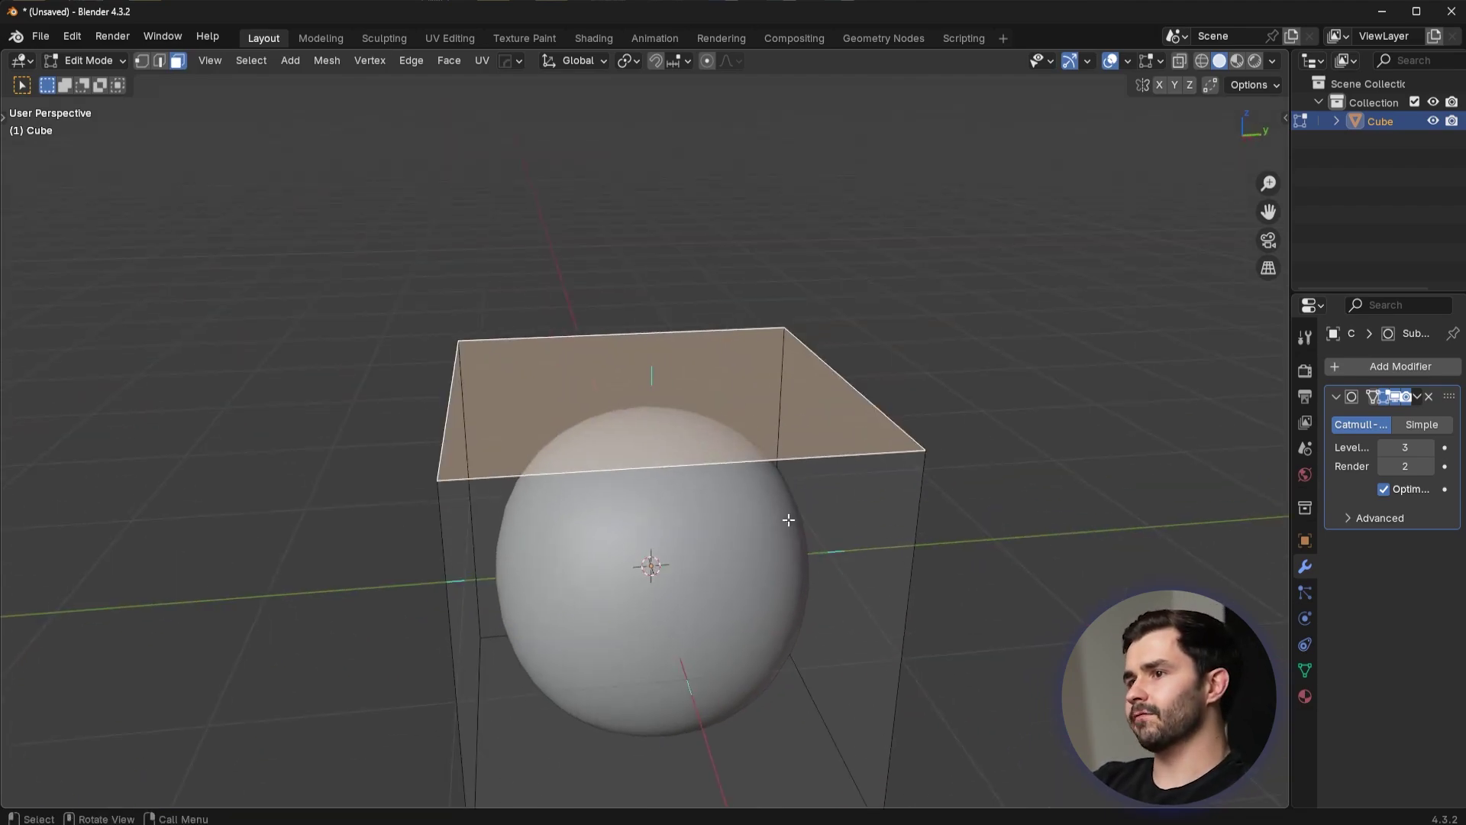
{"action": "left_click", "coordinate": [772, 545]}
{"action": "left_click", "coordinate": [932, 420]}
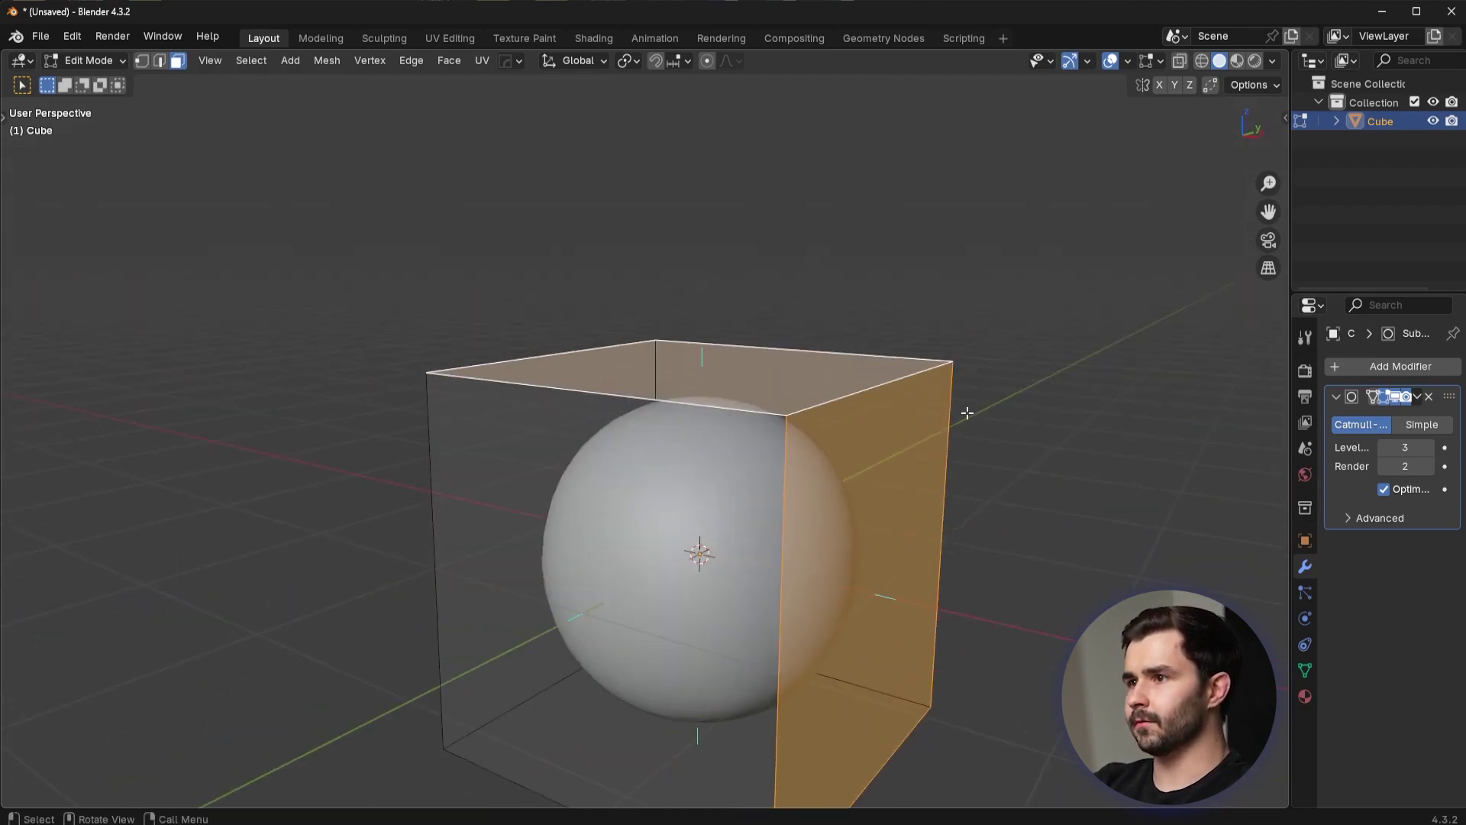
{"action": "key", "text": "alt+n"}
{"action": "left_click", "coordinate": [949, 395]}
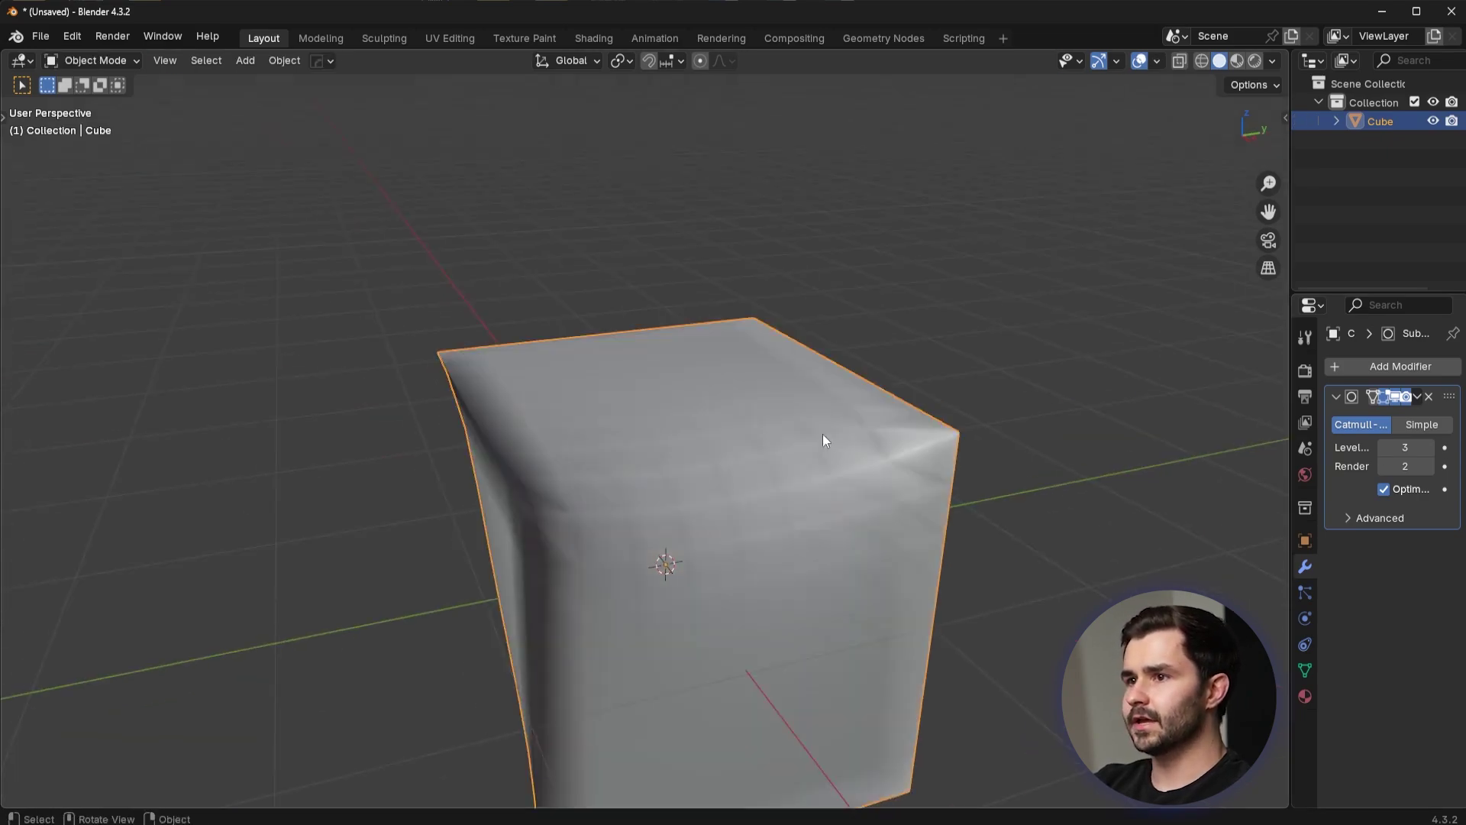
Inspect the cube's shading in Object Mode, then turn on the Face Orientation overlay in Edit Mode to check the flipped faces.
{"action": "middle_click_drag", "start_coordinate": [820, 556], "coordinate": [922, 453]}
{"action": "scroll", "coordinate": [886, 547], "scroll_direction": "up", "scroll_amount": 4}
{"action": "scroll", "coordinate": [776, 536], "scroll_direction": "up", "scroll_amount": 3}
{"action": "scroll", "coordinate": [856, 395], "scroll_direction": "down", "scroll_amount": 5}
{"action": "key", "text": "Tab"}
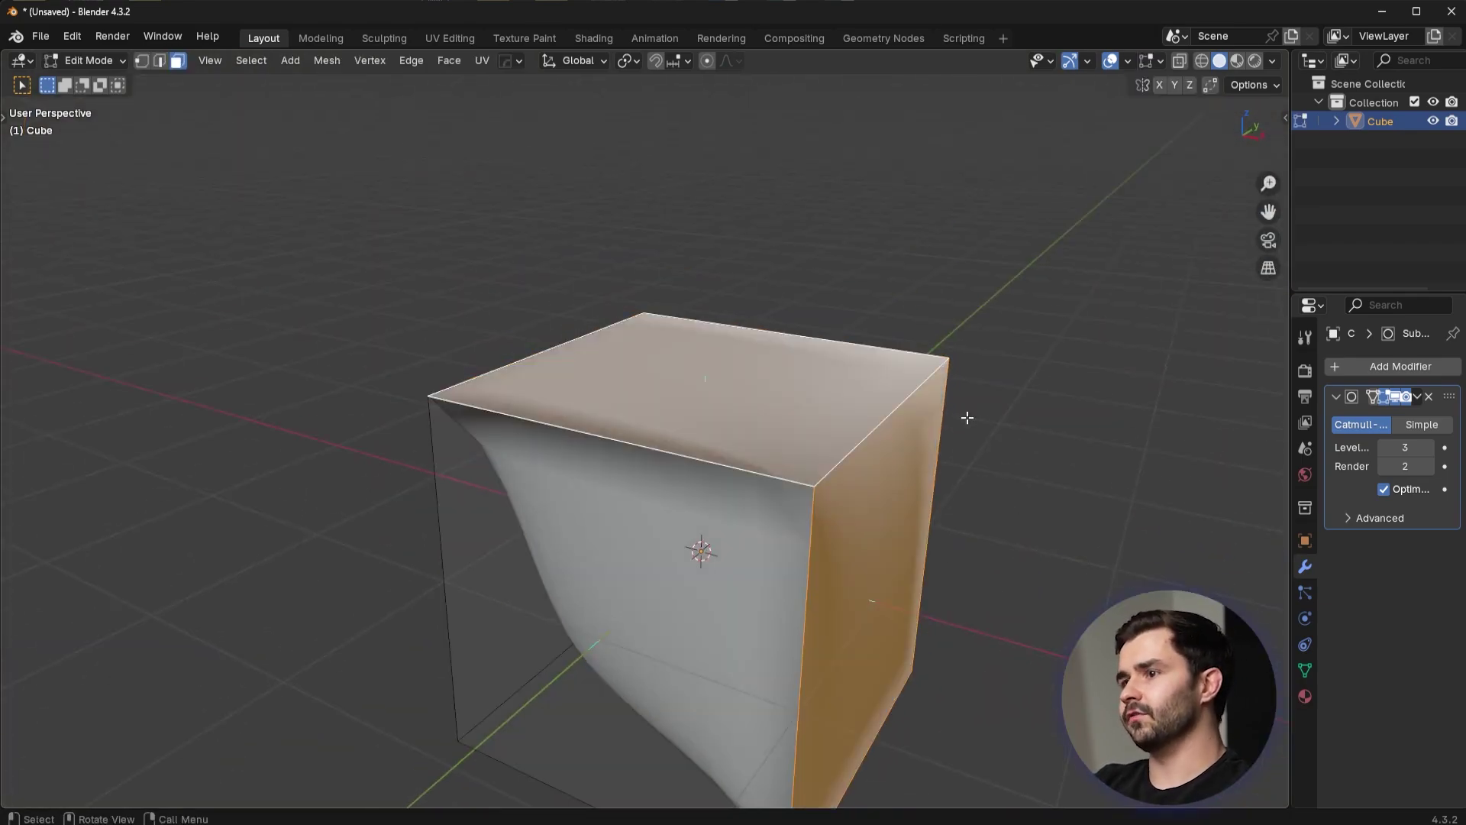
{"action": "left_click", "coordinate": [1126, 61]}
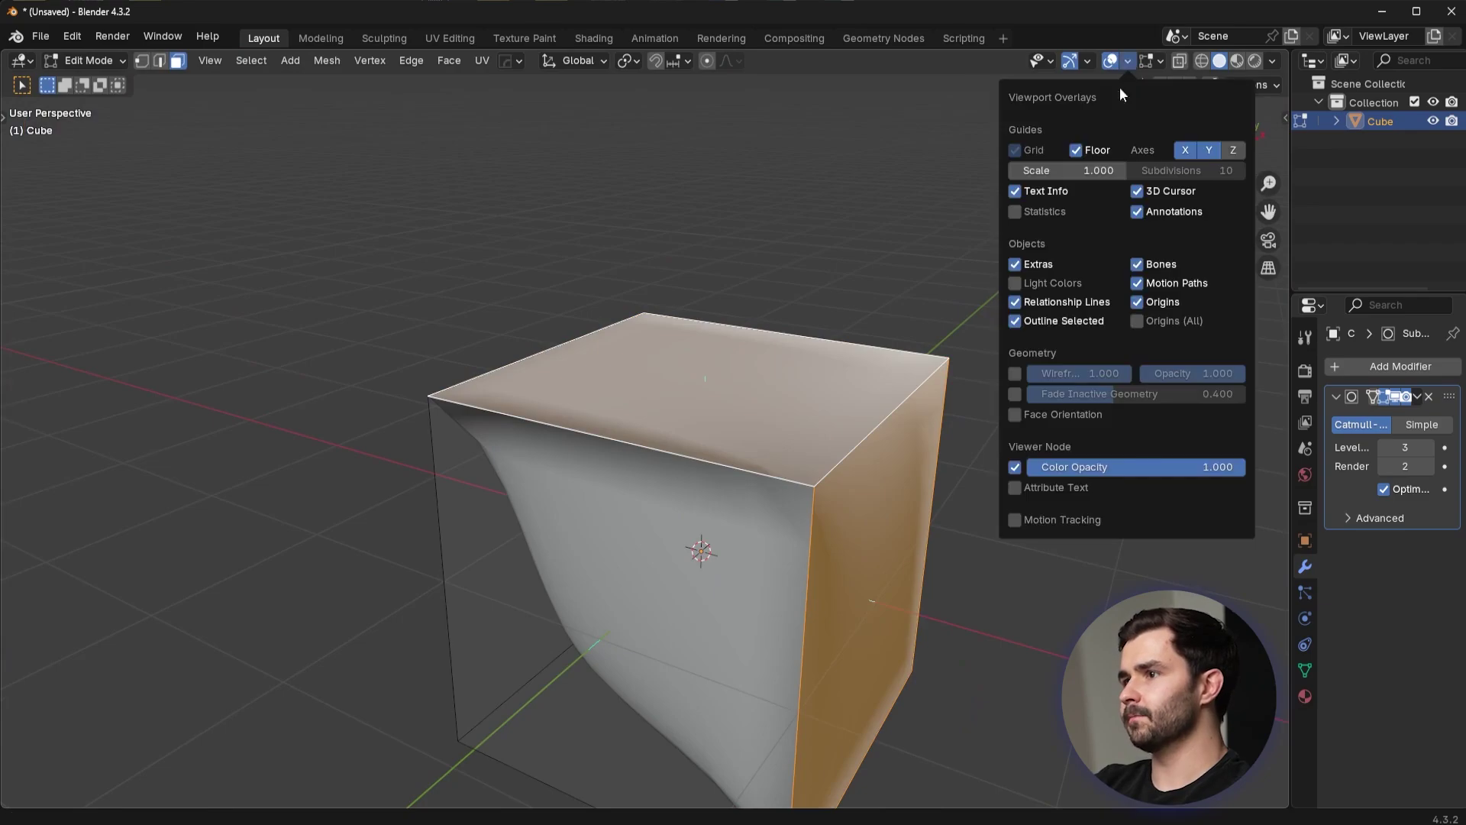
{"action": "left_click", "coordinate": [1016, 416]}
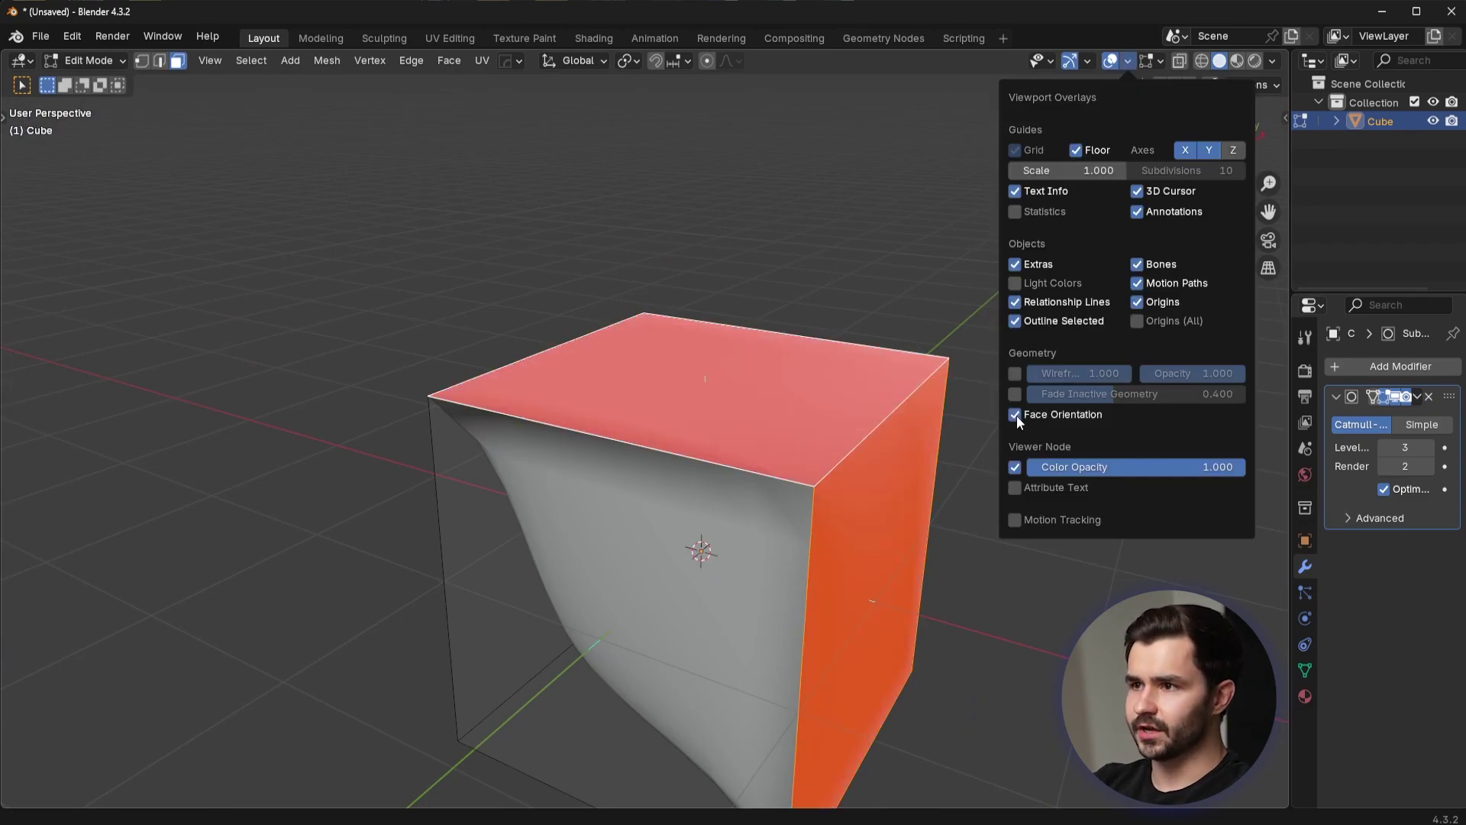
{"action": "middle_click_drag", "start_coordinate": [959, 416], "coordinate": [751, 273]}
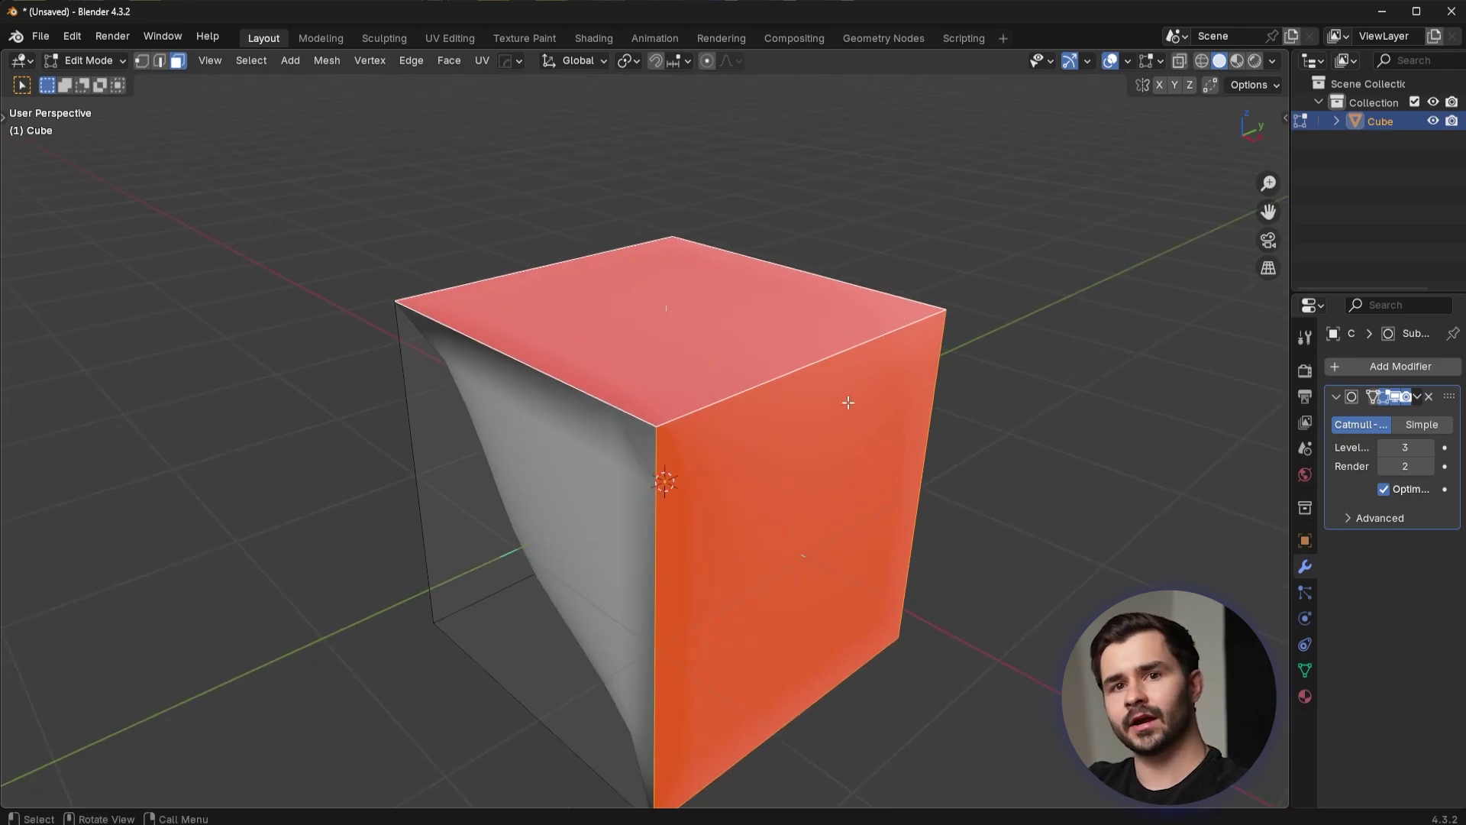
{"action": "middle_click_drag", "start_coordinate": [848, 403], "coordinate": [924, 366]}
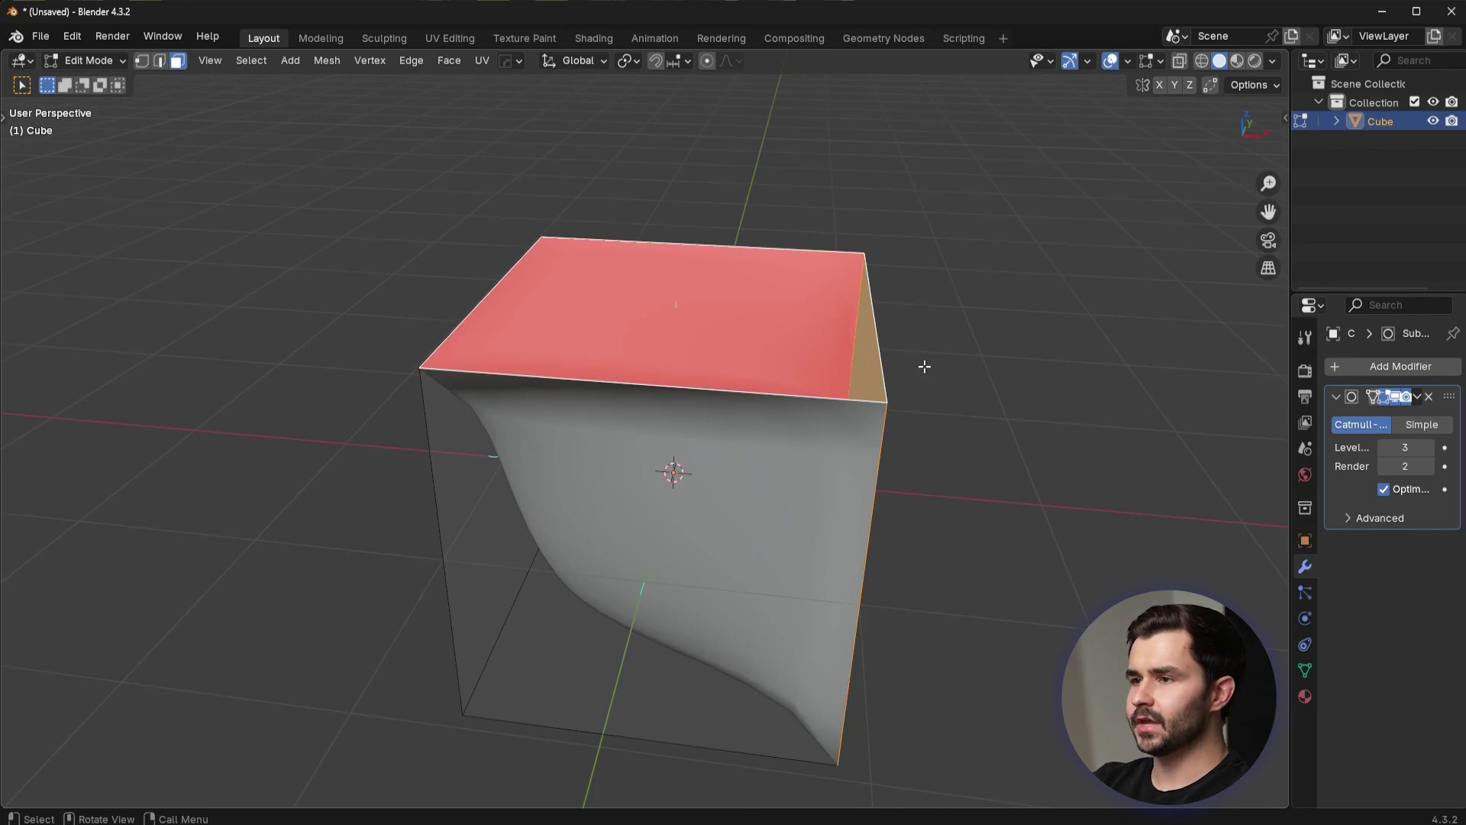
Try recalculating the normals of all the cube's faces, then undo the recalculation.
{"action": "key", "text": "a"}
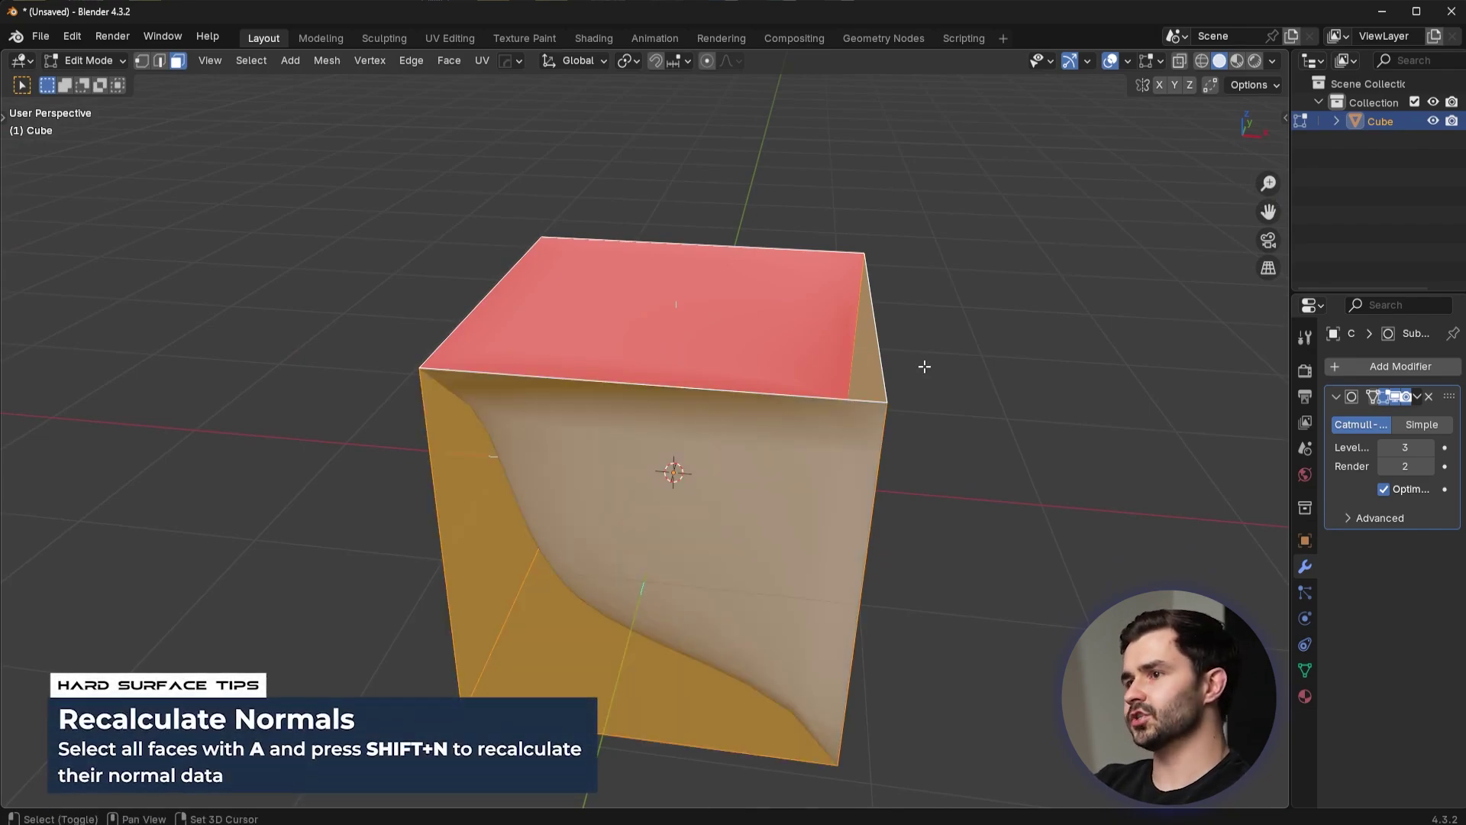
{"action": "key", "text": "shift+n"}
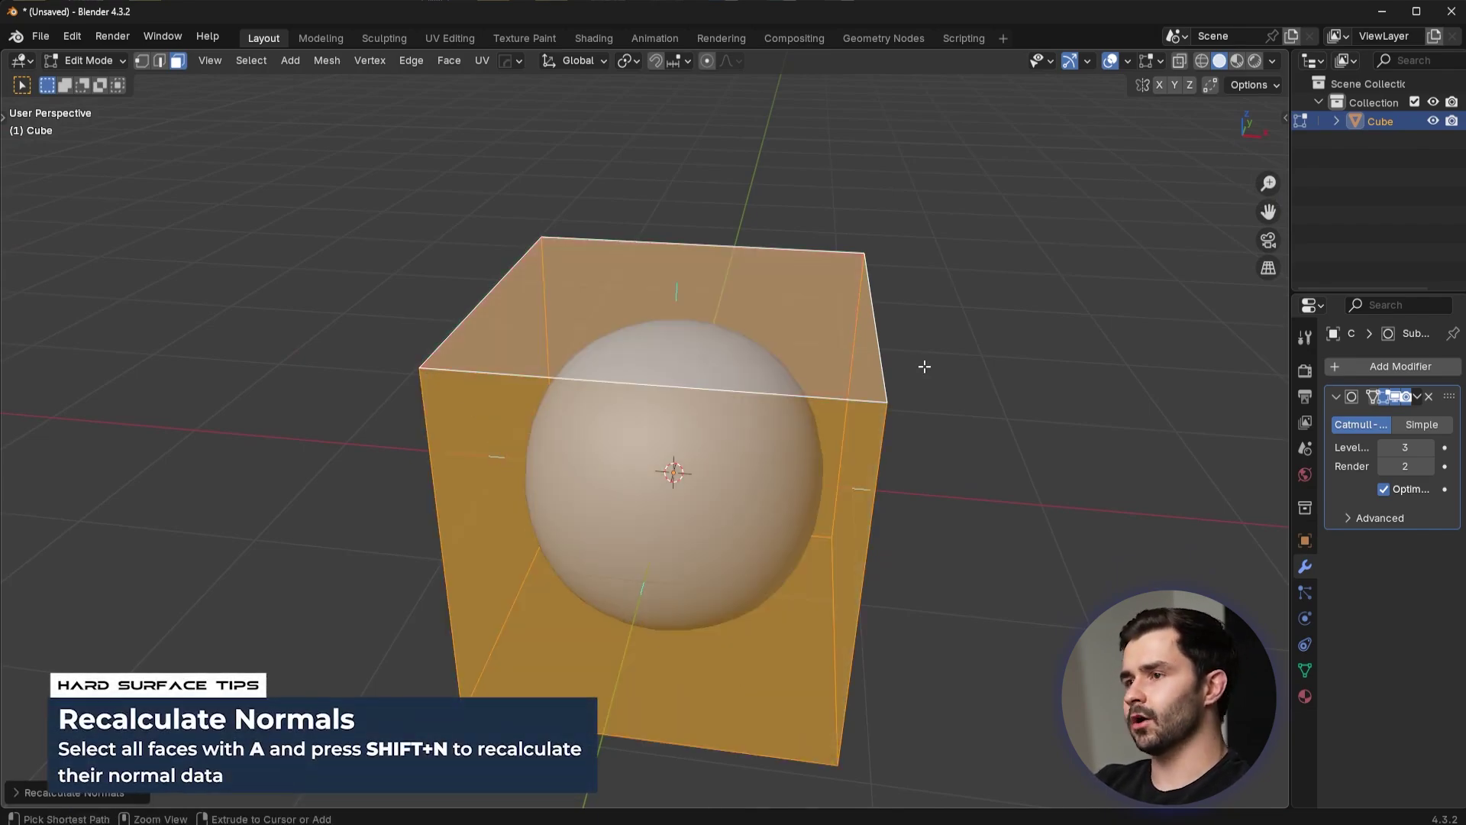
{"action": "key", "text": "ctrl+z"}
{"action": "middle_click_drag", "start_coordinate": [974, 383], "coordinate": [926, 389]}
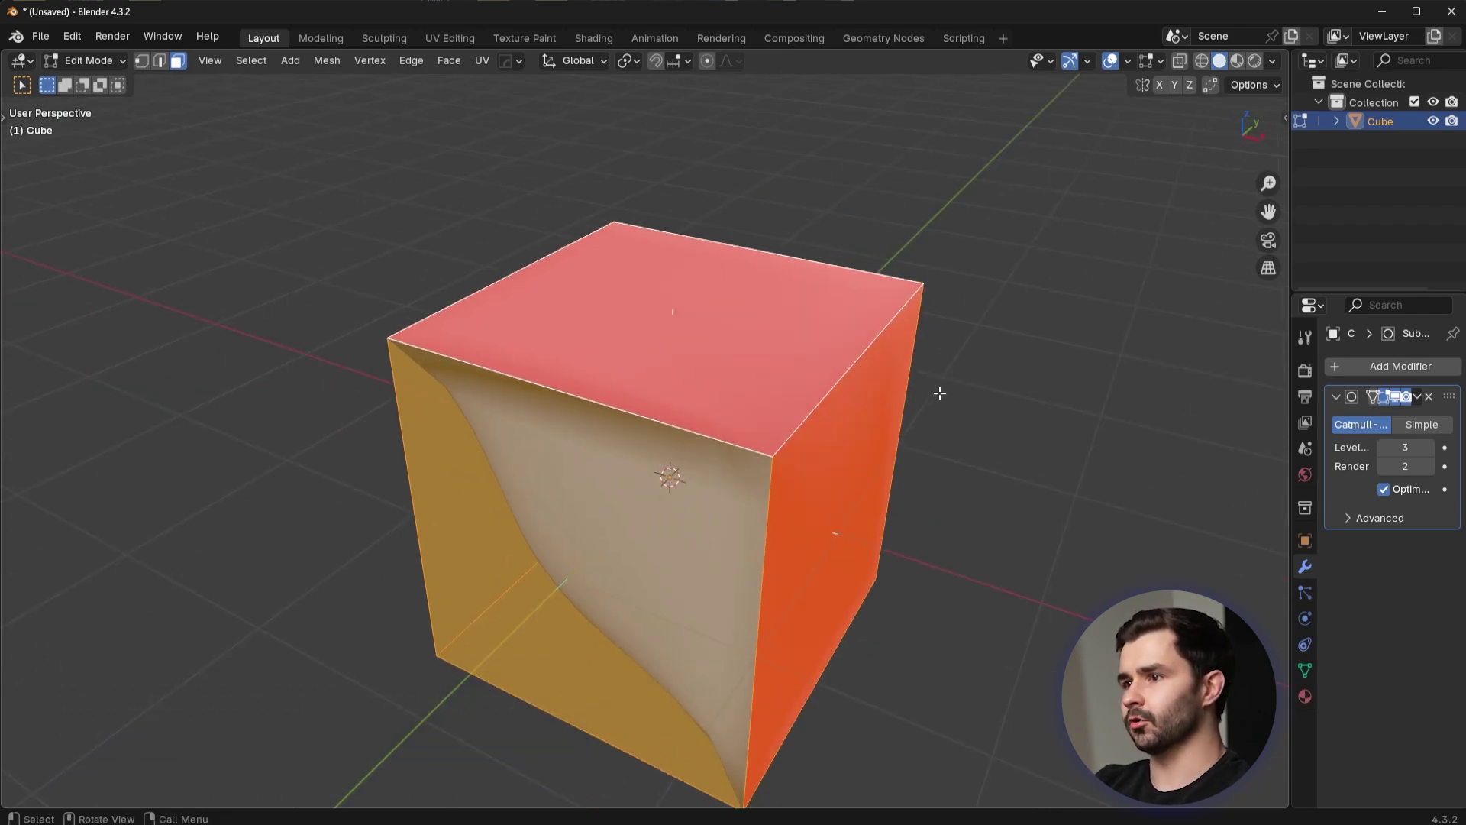
{"action": "middle_click_drag", "start_coordinate": [906, 415], "coordinate": [980, 343]}
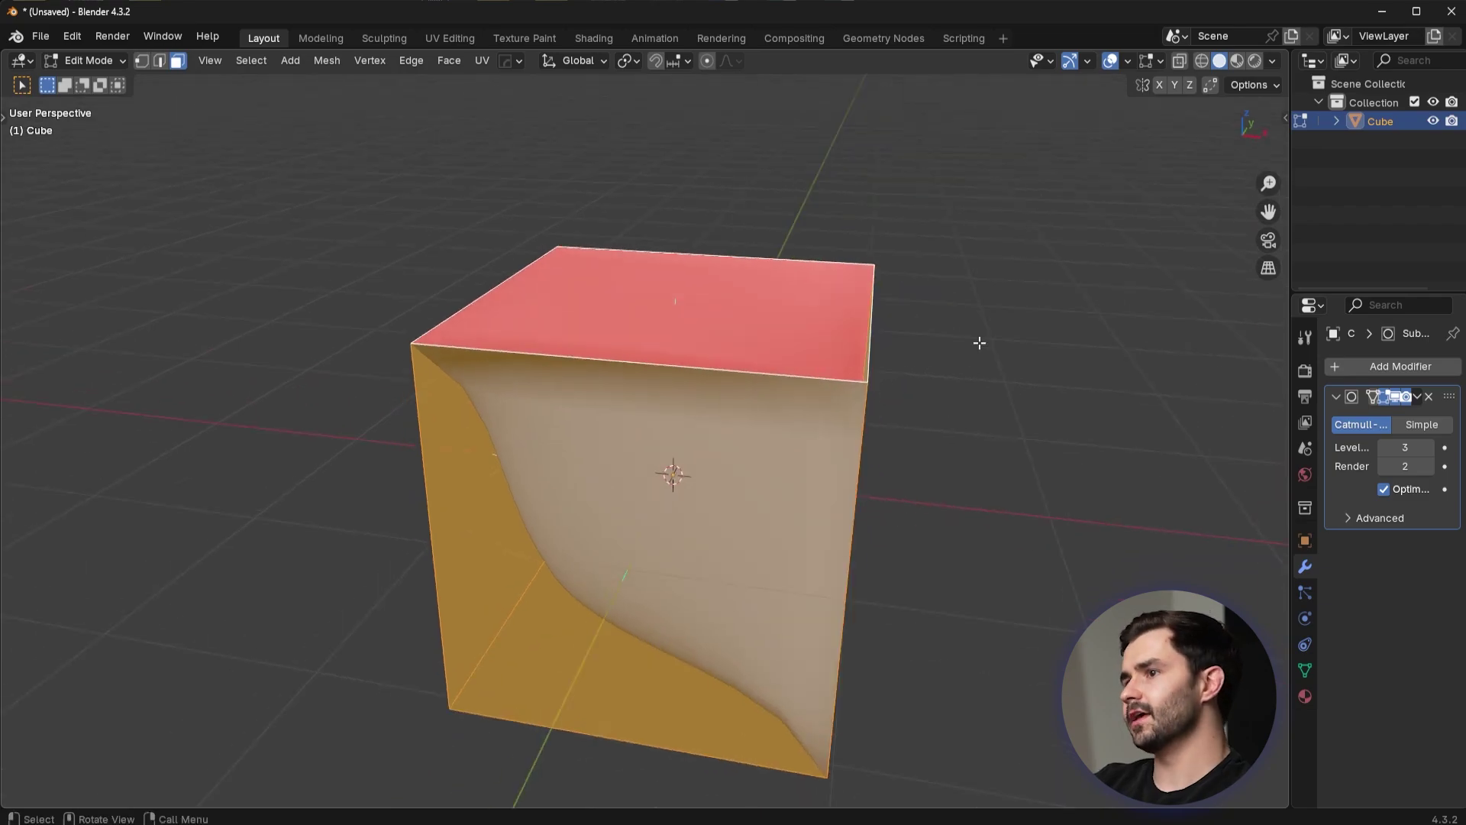
Try flipping the normals of all selected faces at once.
{"action": "key", "text": "alt"}
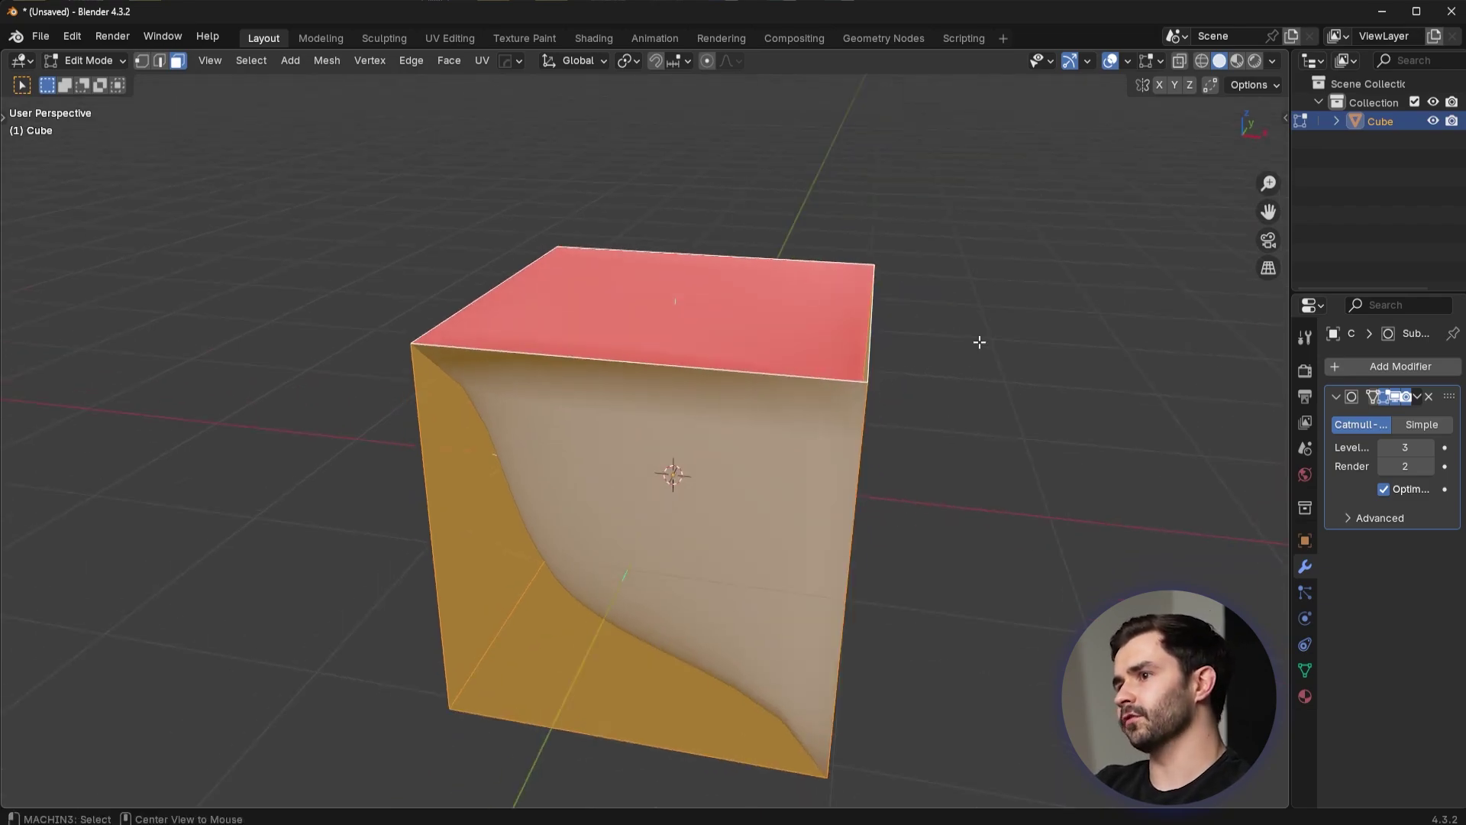
{"action": "key", "text": "alt+n"}
{"action": "left_click", "coordinate": [979, 342]}
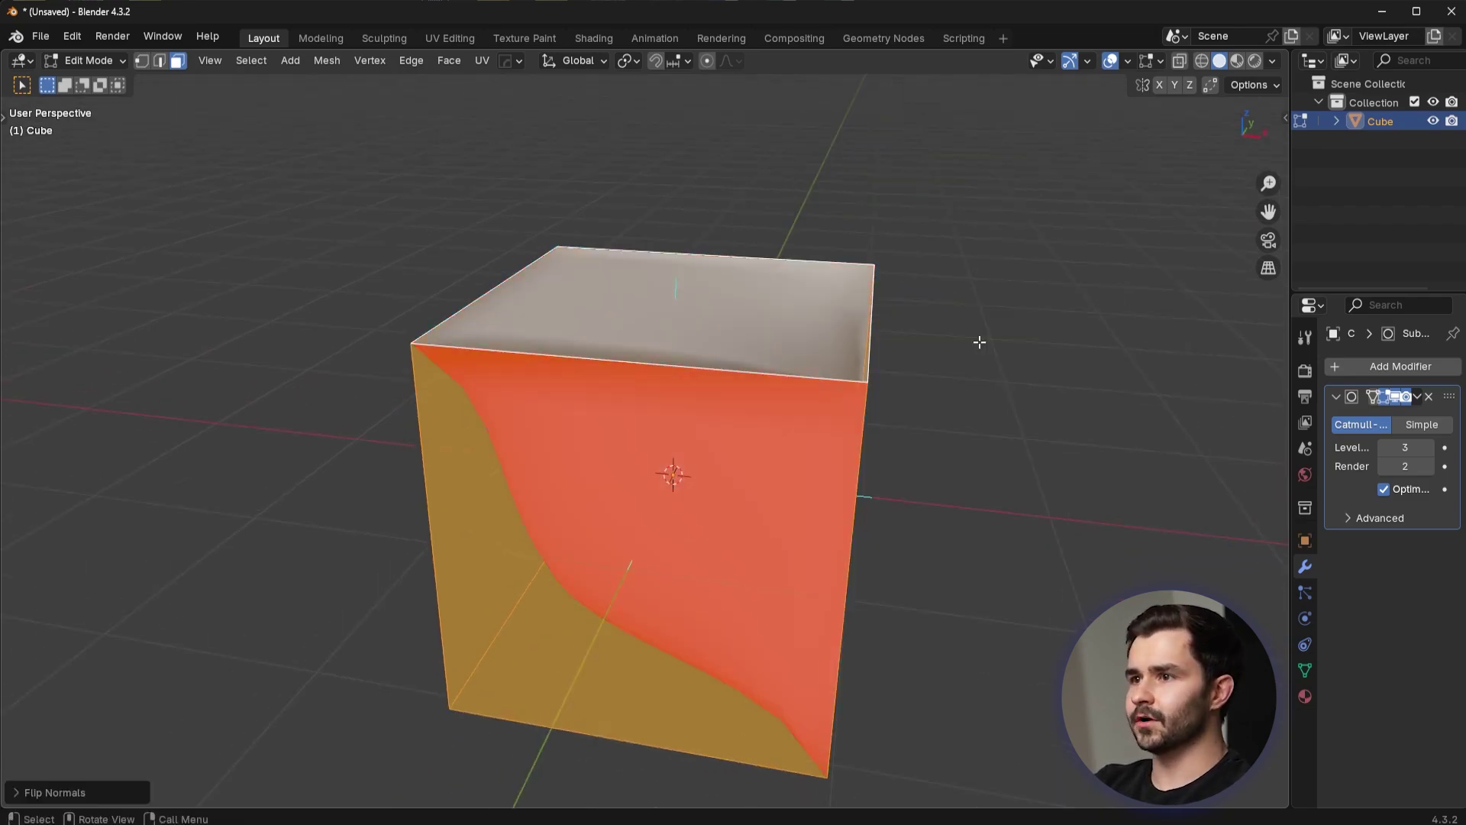
{"action": "middle_click_drag", "start_coordinate": [980, 343], "coordinate": [933, 463]}
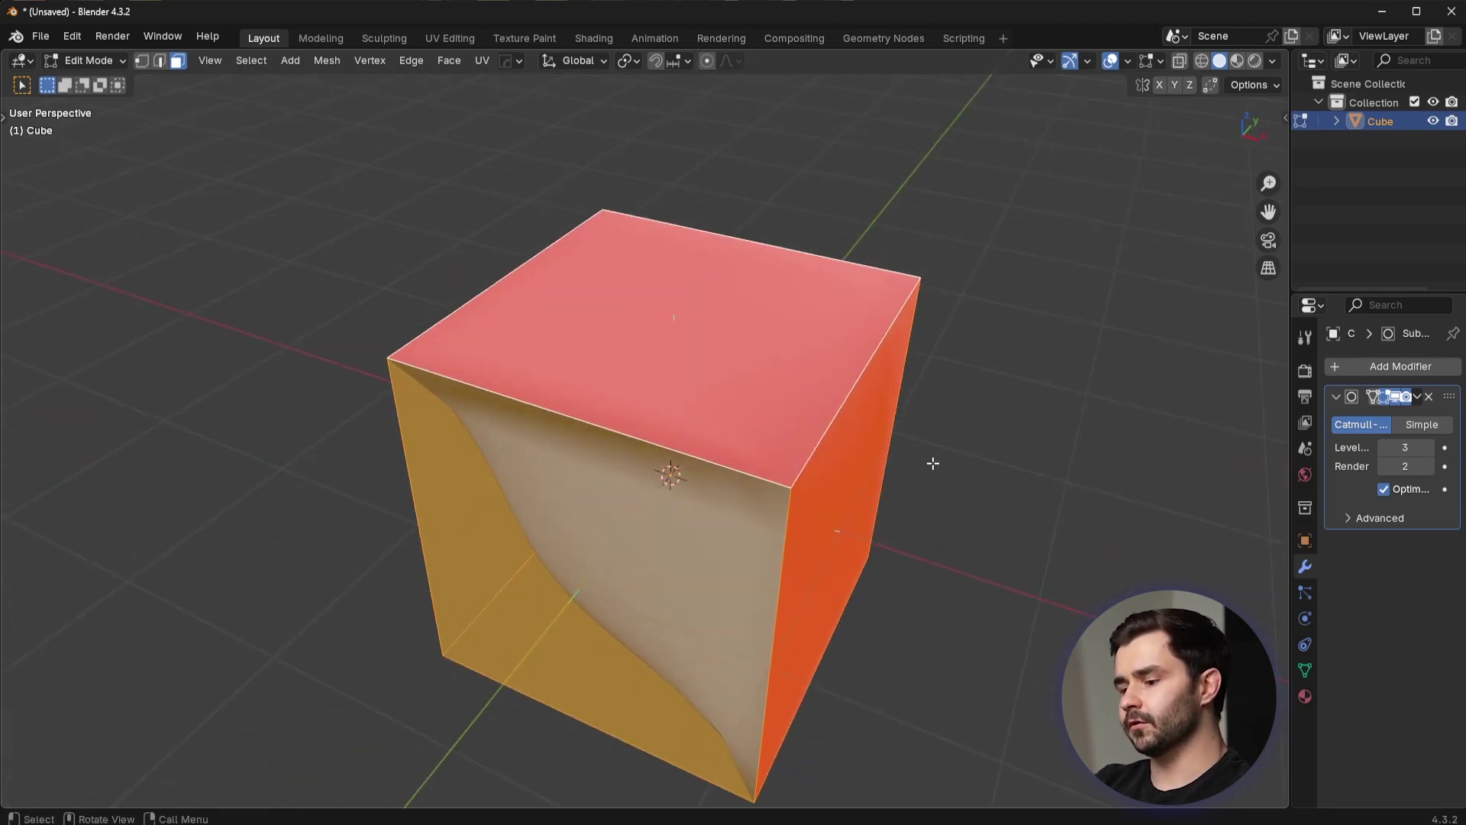
Select all the cube's faces and recalculate their normals.
{"action": "key", "text": "a"}
{"action": "key", "text": "shift+n"}
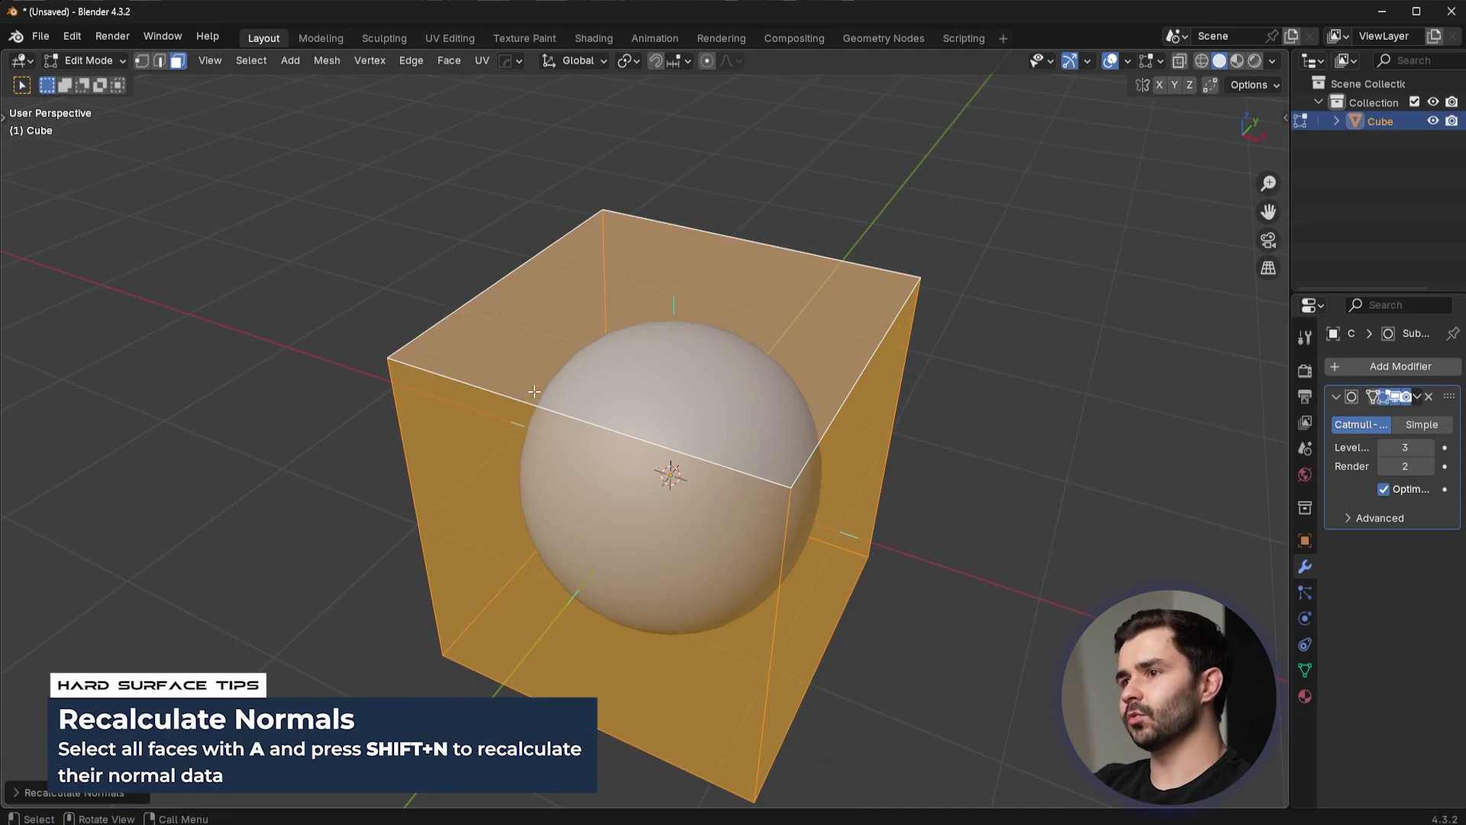
{"action": "middle_click_drag", "start_coordinate": [935, 468], "coordinate": [1028, 467]}
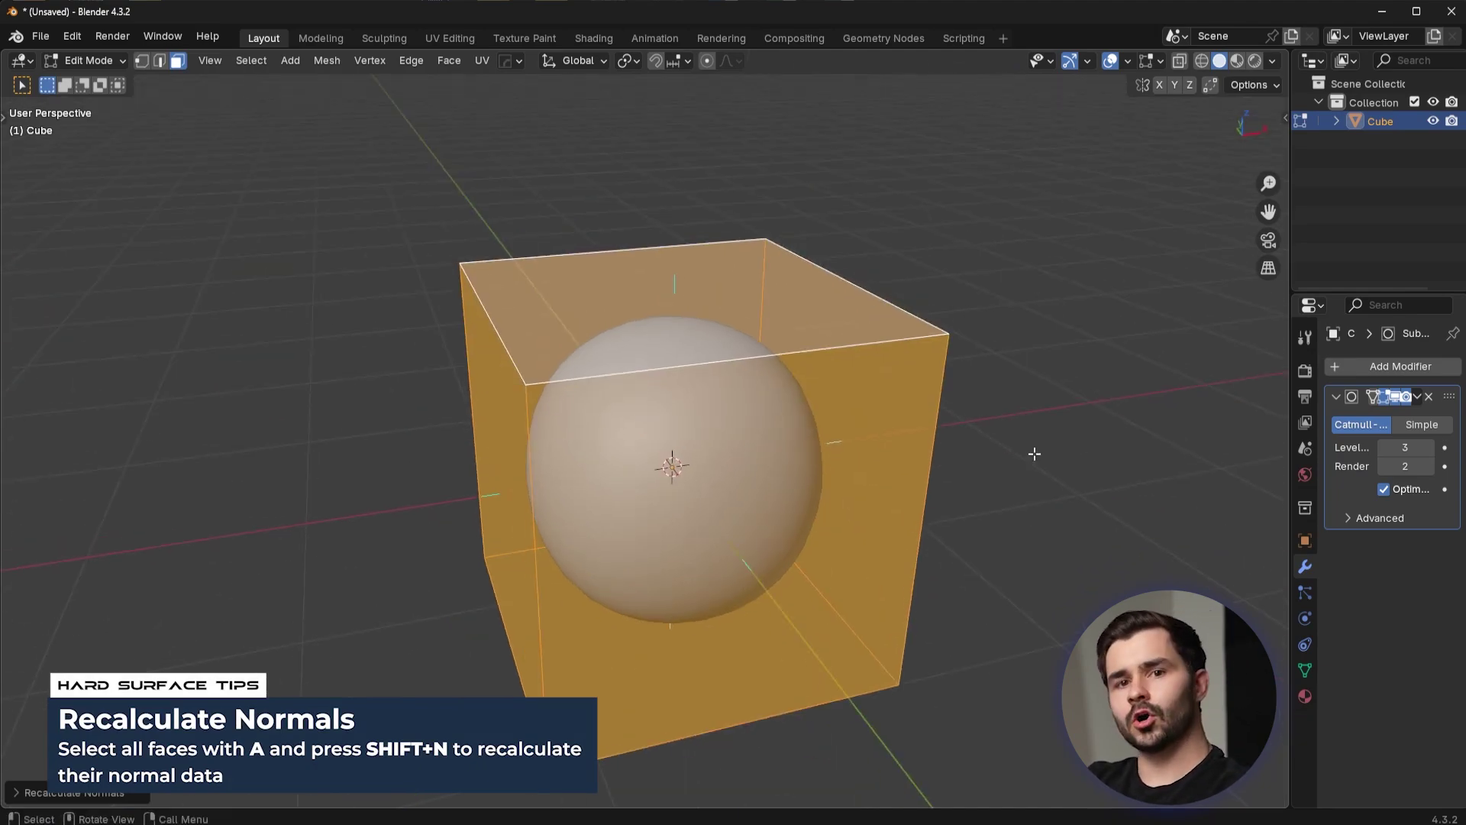
{"action": "middle_click_drag", "start_coordinate": [991, 436], "coordinate": [917, 367]}
Remove the cube's Subdivision modifier and apply Shade Auto Smooth in Object Mode.
{"action": "left_click", "coordinate": [1129, 63]}
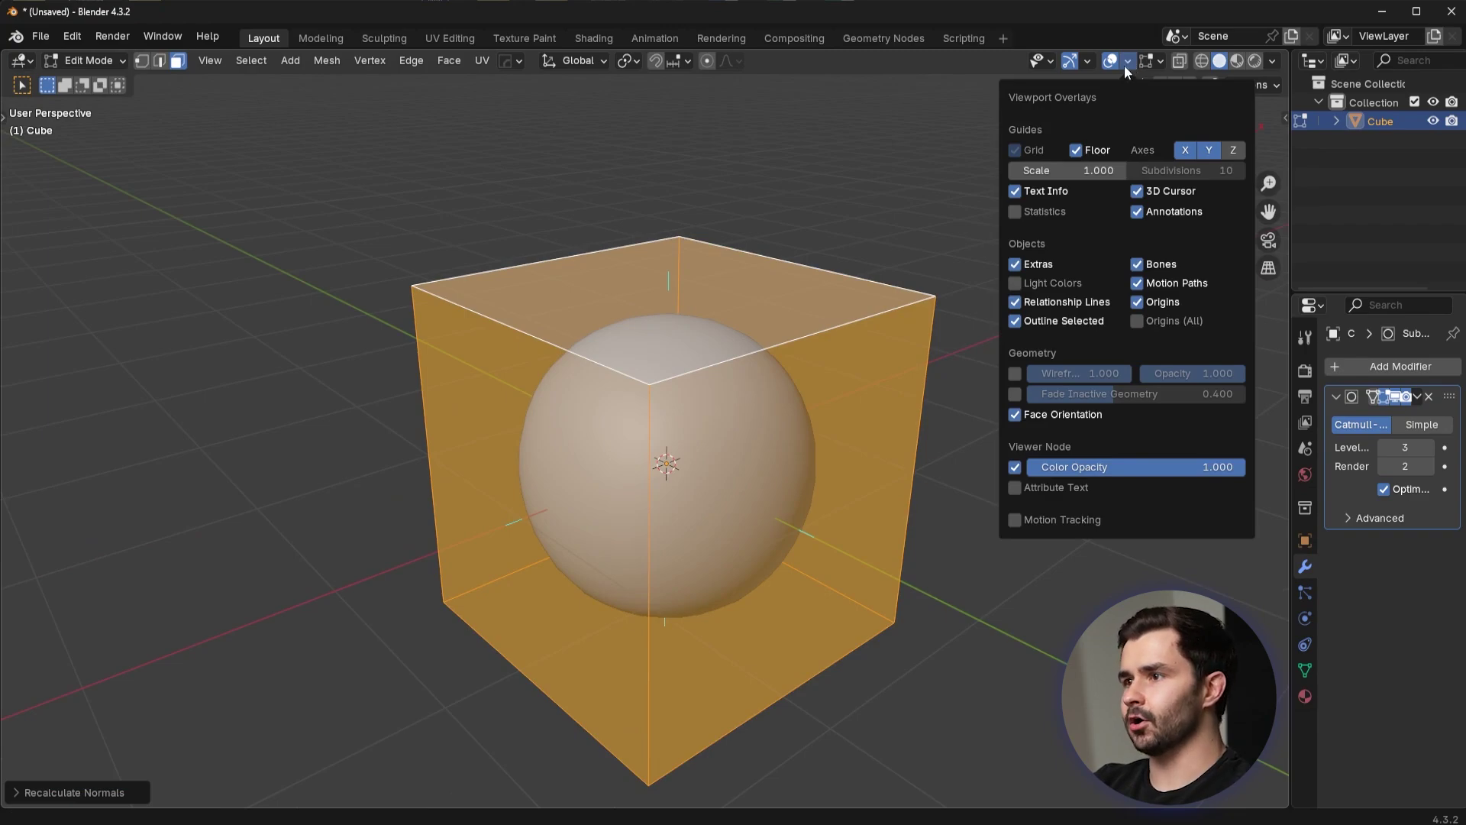
{"action": "left_click", "coordinate": [1429, 395]}
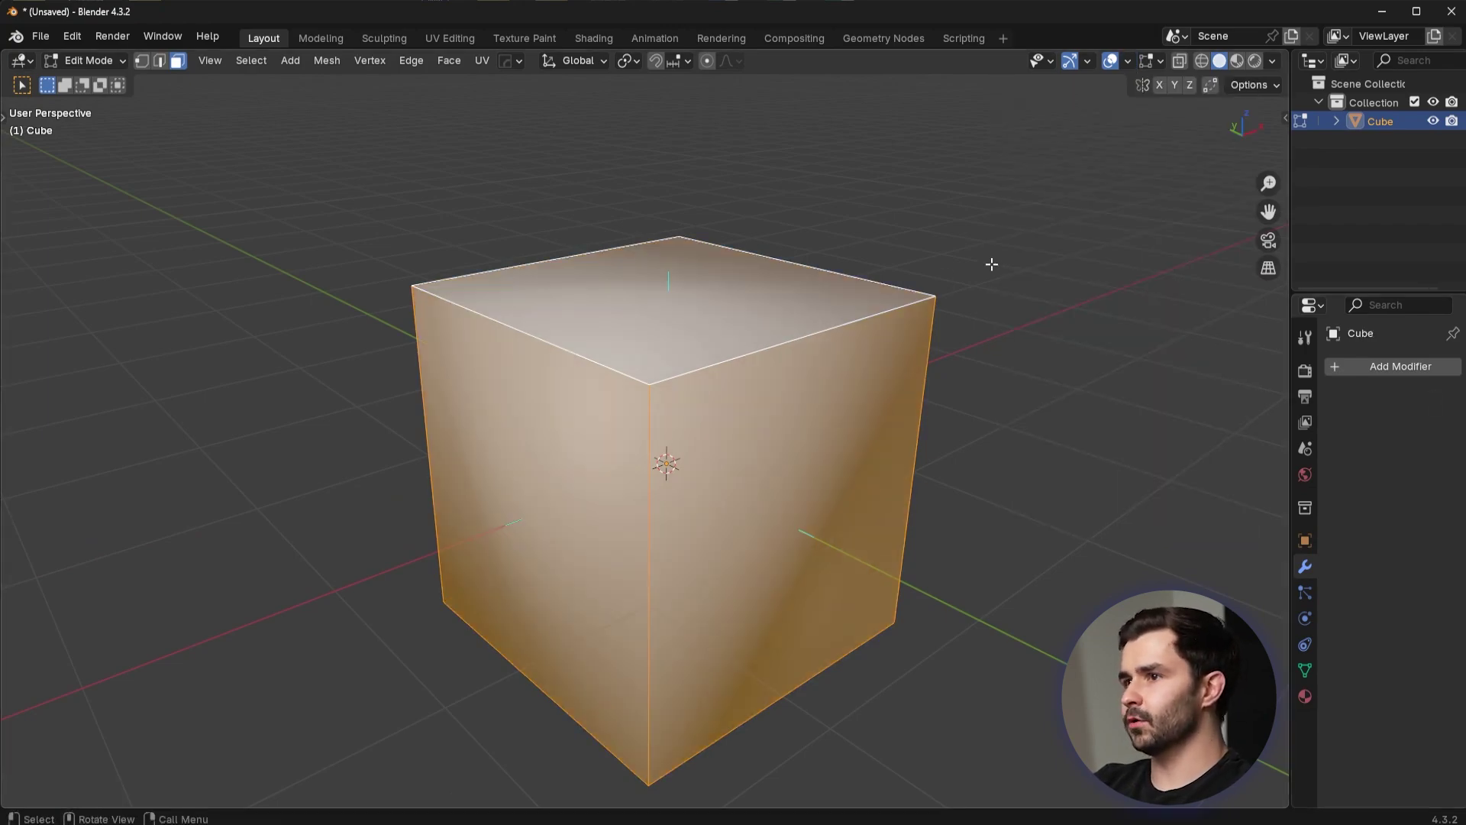
{"action": "key", "text": "Tab"}
{"action": "right_click", "coordinate": [978, 327]}
{"action": "left_click", "coordinate": [978, 328]}
Enter Edit Mode with vertex selection, display the cube's split normals in the overlays and hide its face normals.
{"action": "key", "text": "Tab"}
{"action": "key", "text": "1"}
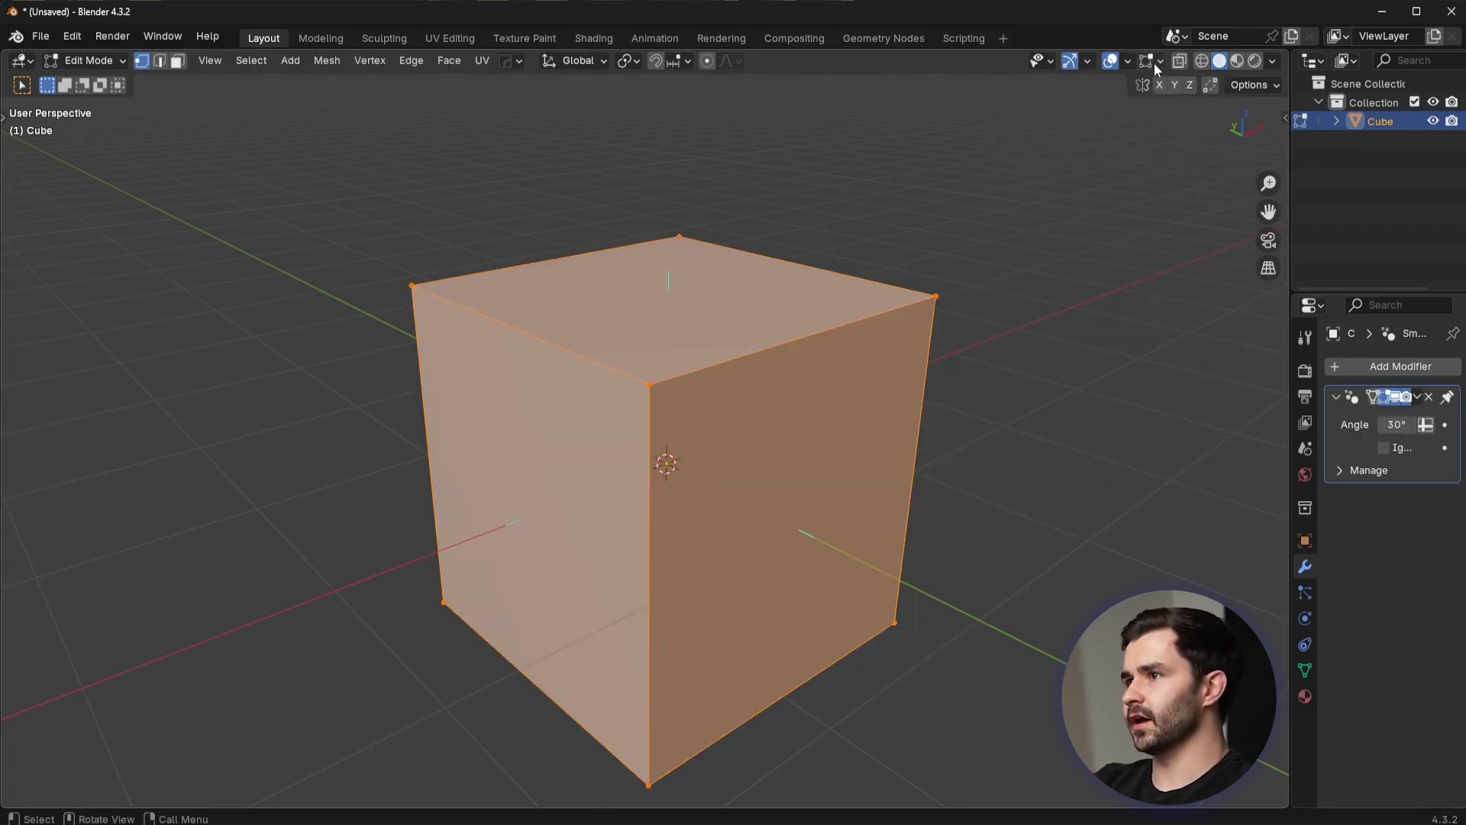
{"action": "left_click", "coordinate": [1159, 62]}
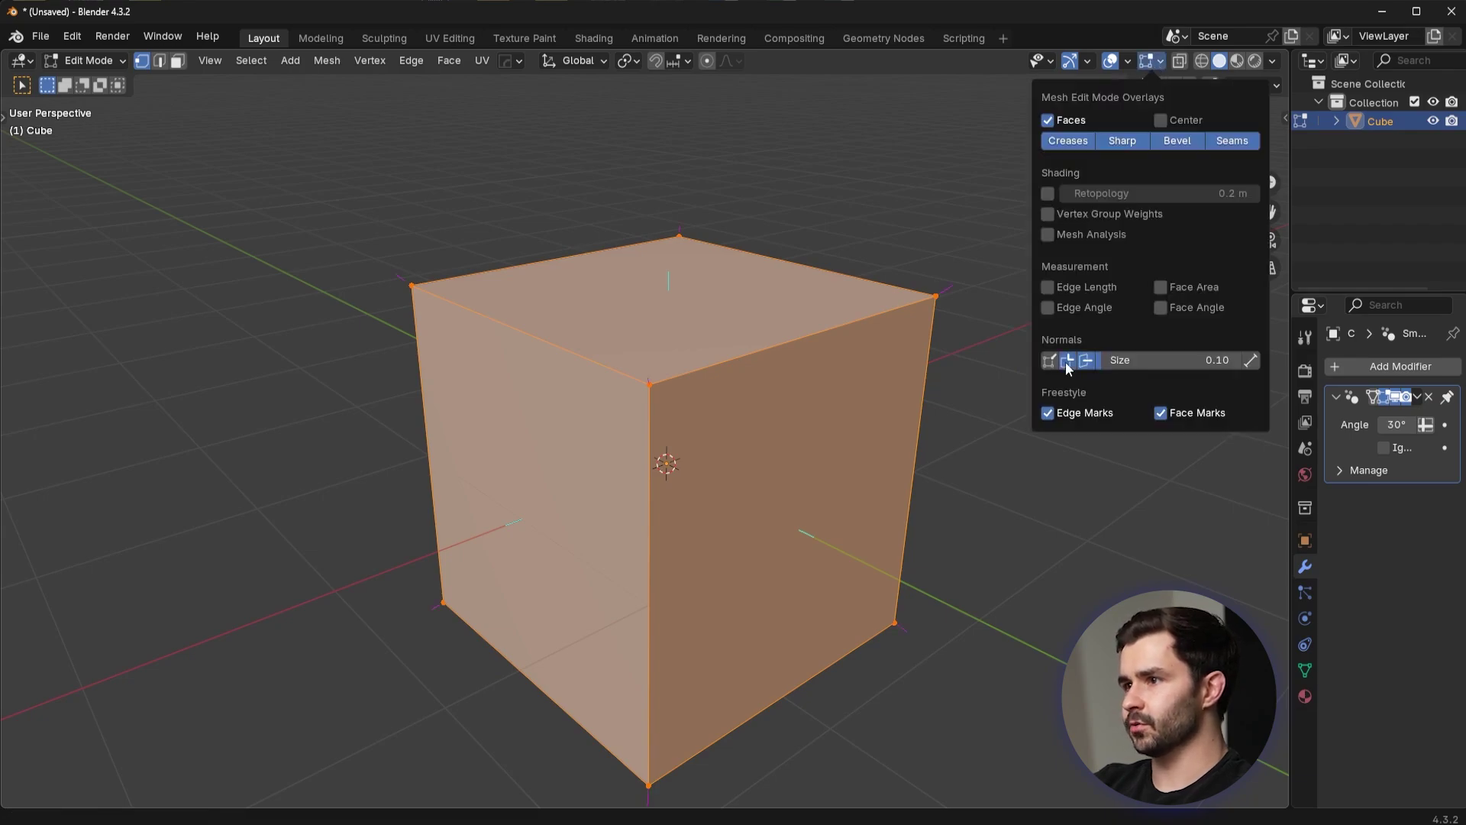
{"action": "middle_click_drag", "start_coordinate": [801, 295], "coordinate": [954, 290]}
{"action": "scroll", "coordinate": [840, 318], "scroll_direction": "up", "scroll_amount": 3}
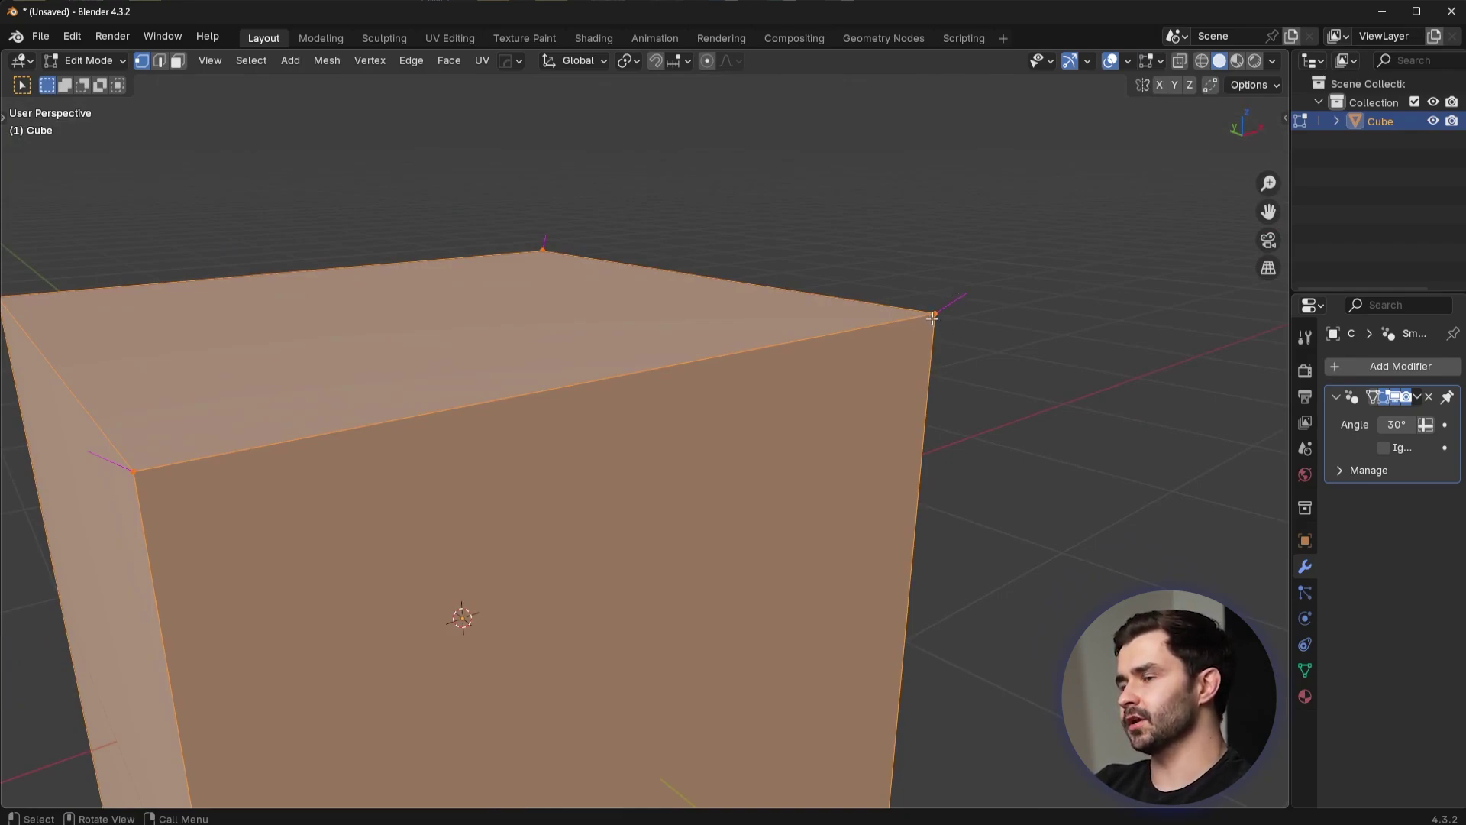
{"action": "middle_click_drag", "start_coordinate": [933, 318], "coordinate": [801, 447]}
{"action": "middle_click_drag", "start_coordinate": [886, 408], "coordinate": [821, 383]}
Select the edges that meet at one upper corner of the cube in edge selection mode.
{"action": "key", "text": "2"}
{"action": "middle_click_drag", "start_coordinate": [550, 541], "coordinate": [596, 506]}
{"action": "middle_click_drag", "start_coordinate": [475, 459], "coordinate": [524, 351]}
{"action": "left_click", "coordinate": [543, 331], "text": "shift"}
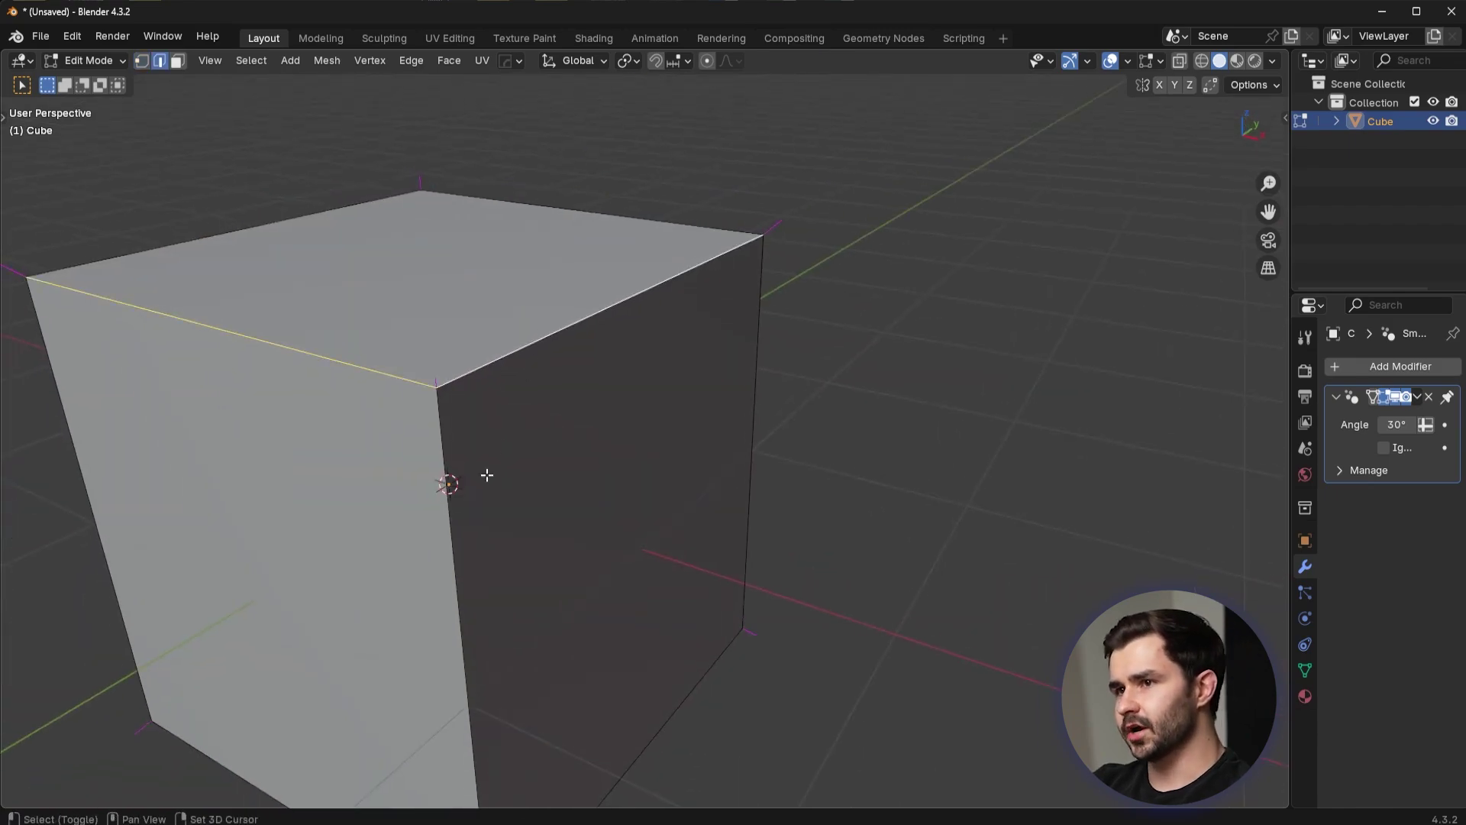
{"action": "left_click", "coordinate": [450, 475], "text": "shift"}
Select a single upper corner vertex in vertex selection mode and examine the direction of its normal.
{"action": "middle_click_drag", "start_coordinate": [753, 429], "coordinate": [828, 409]}
{"action": "scroll", "coordinate": [652, 372], "scroll_direction": "up", "scroll_amount": 2}
{"action": "key", "text": "1"}
{"action": "left_click", "coordinate": [638, 338]}
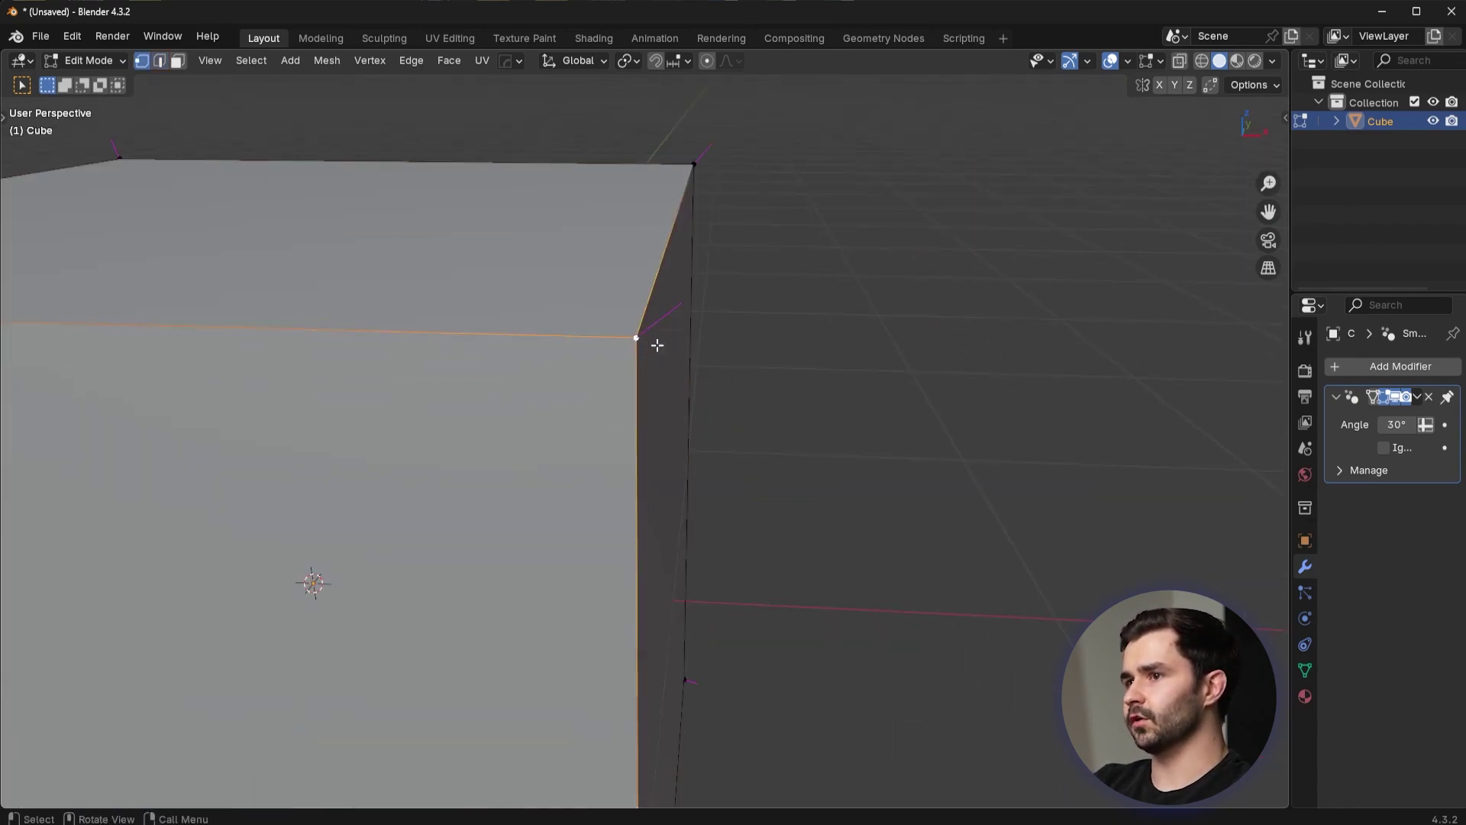
{"action": "middle_click_drag", "start_coordinate": [654, 341], "coordinate": [770, 382]}
{"action": "middle_click_drag", "start_coordinate": [883, 405], "coordinate": [923, 374]}
{"action": "middle_click_drag", "start_coordinate": [970, 313], "coordinate": [806, 397], "text": "shift"}
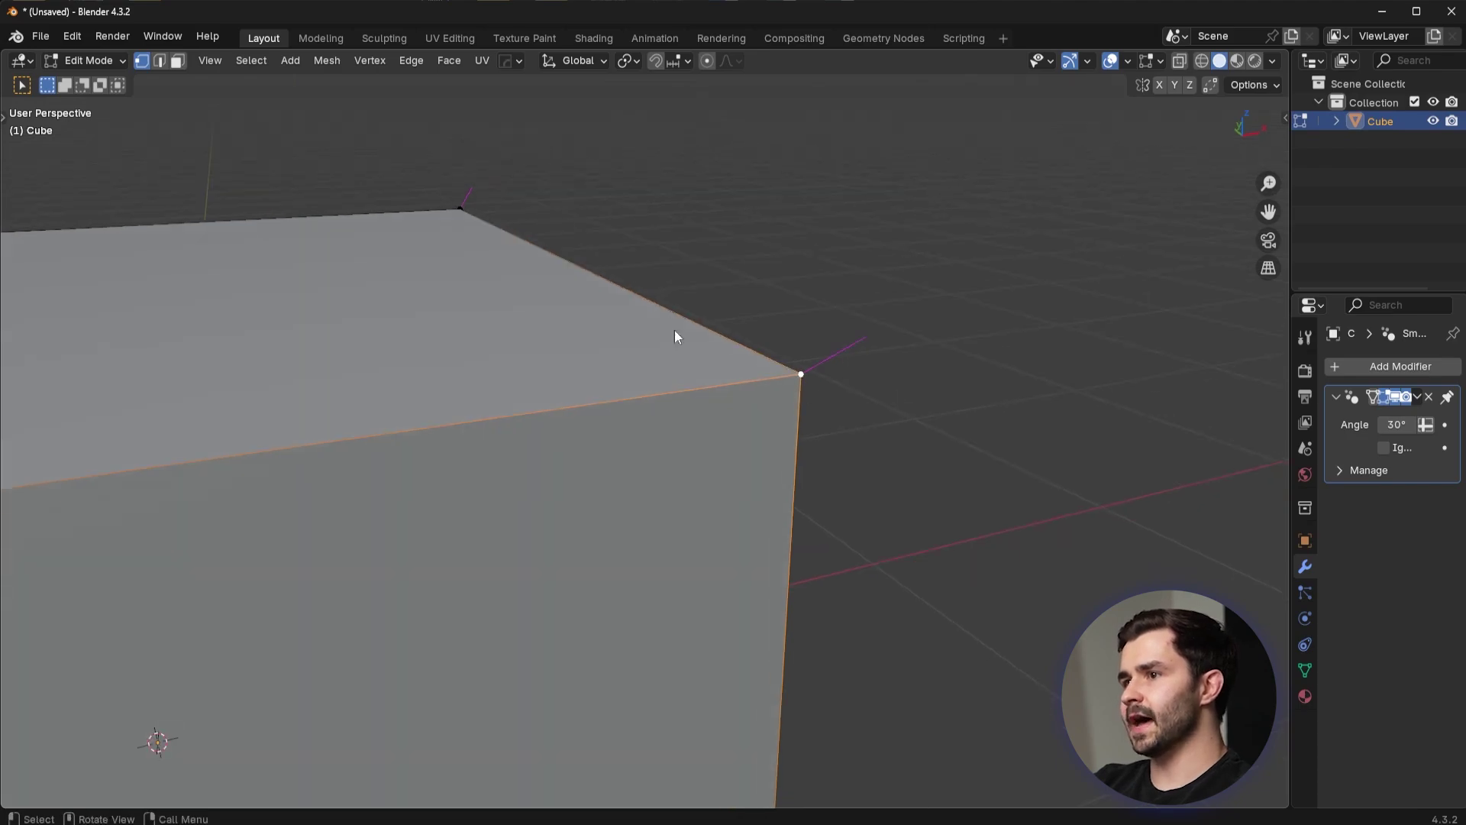
Select the three edges that share the examined upper corner vertex.
{"action": "key", "text": "2"}
{"action": "left_click", "coordinate": [691, 389]}
{"action": "left_click", "coordinate": [717, 337], "text": "shift"}
{"action": "left_click", "coordinate": [804, 449], "text": "shift"}
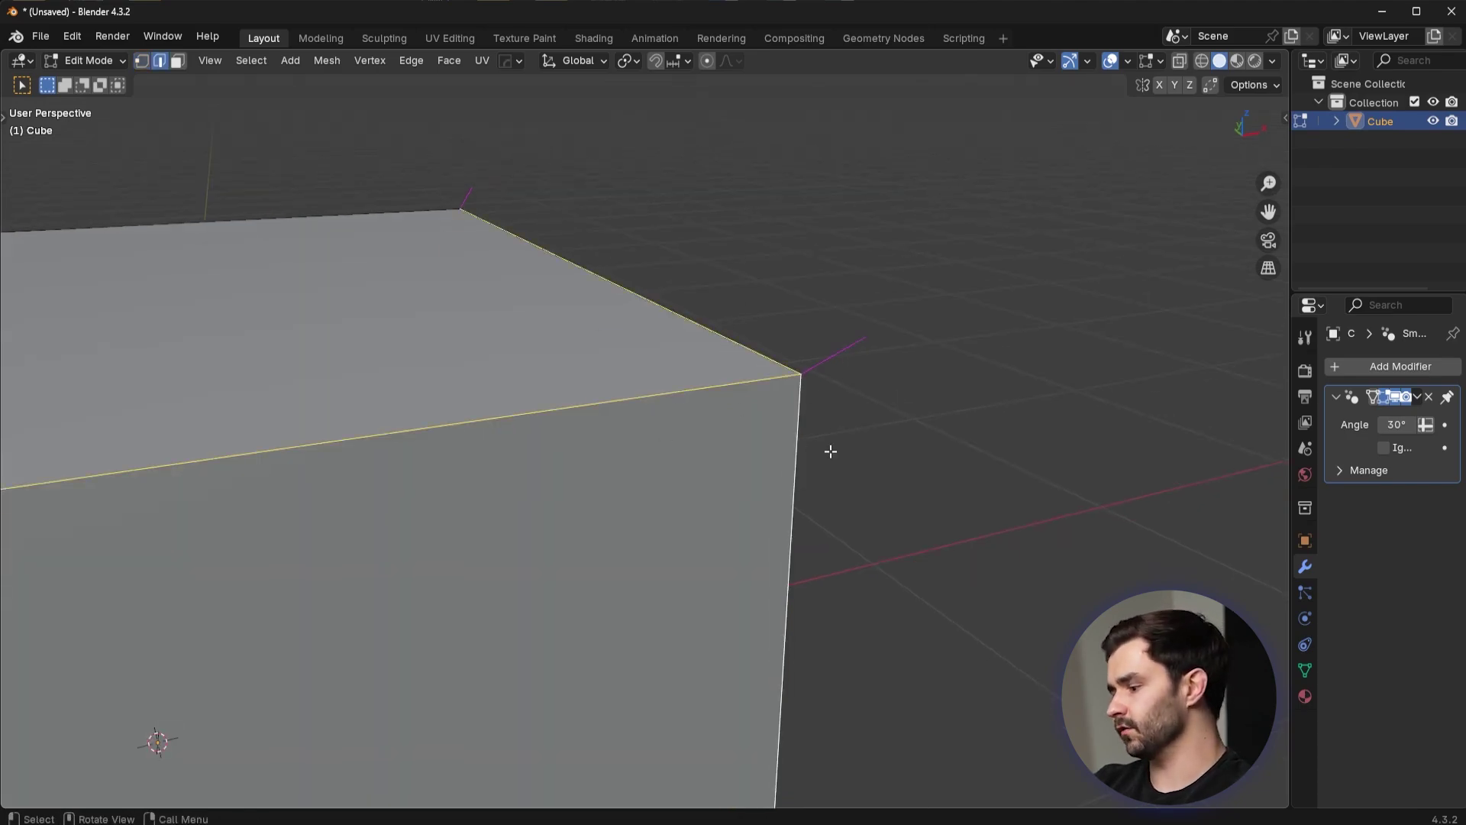
Examine the angle of the upper corner's normal closely in the right orthographic view.
{"action": "key", "text": "KP_3"}
{"action": "middle_click_drag", "start_coordinate": [970, 258], "coordinate": [663, 394], "text": "shift"}
{"action": "scroll", "coordinate": [806, 379], "scroll_direction": "up", "scroll_amount": 4}
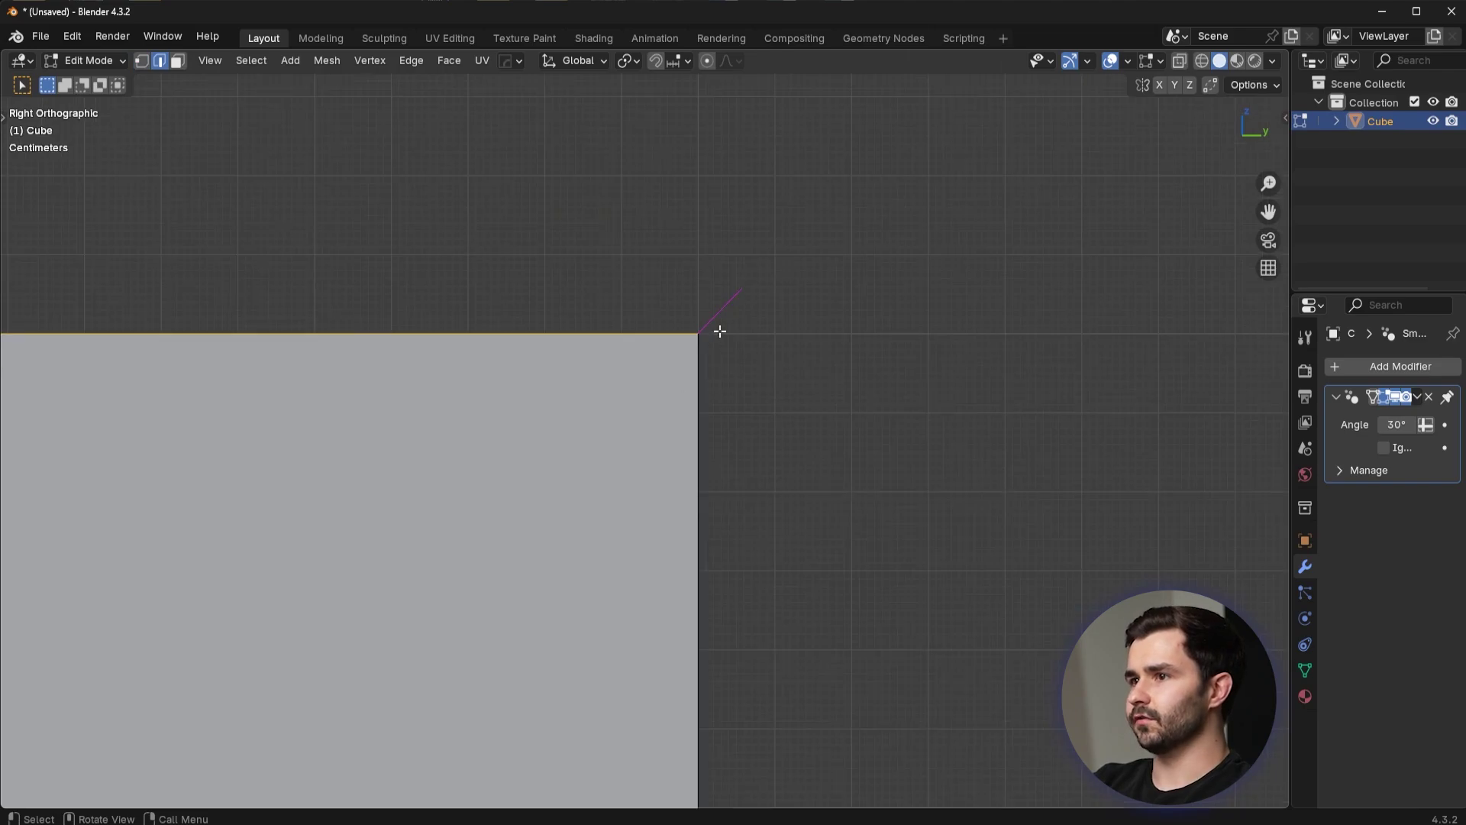
{"action": "scroll", "coordinate": [777, 290], "scroll_direction": "up", "scroll_amount": 4}
{"action": "middle_click_drag", "start_coordinate": [786, 277], "coordinate": [743, 334], "text": "shift"}
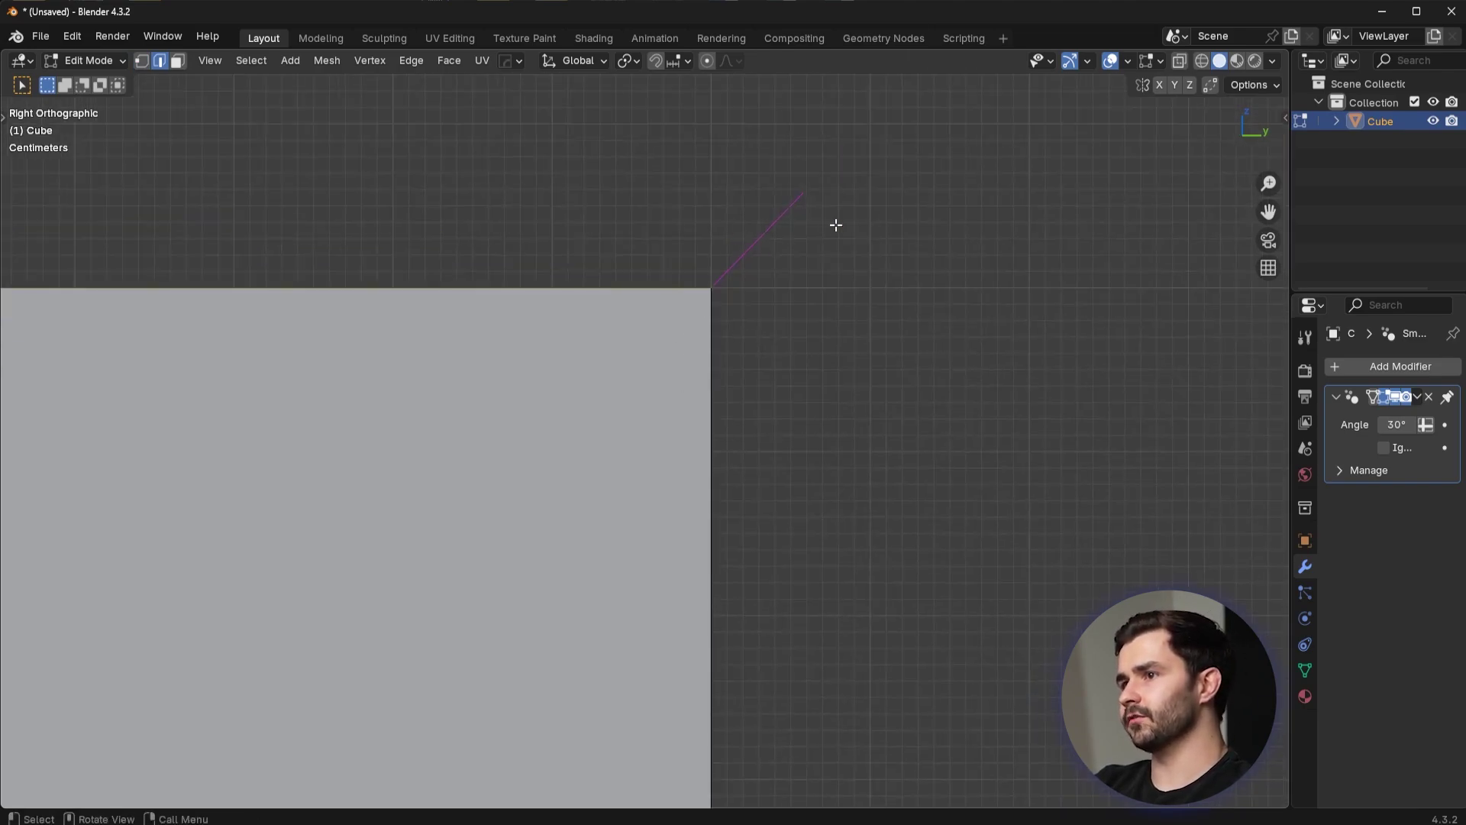
{"action": "middle_click_drag", "start_coordinate": [801, 259], "coordinate": [813, 300]}
{"action": "scroll", "coordinate": [813, 300], "scroll_direction": "down", "scroll_amount": 3}
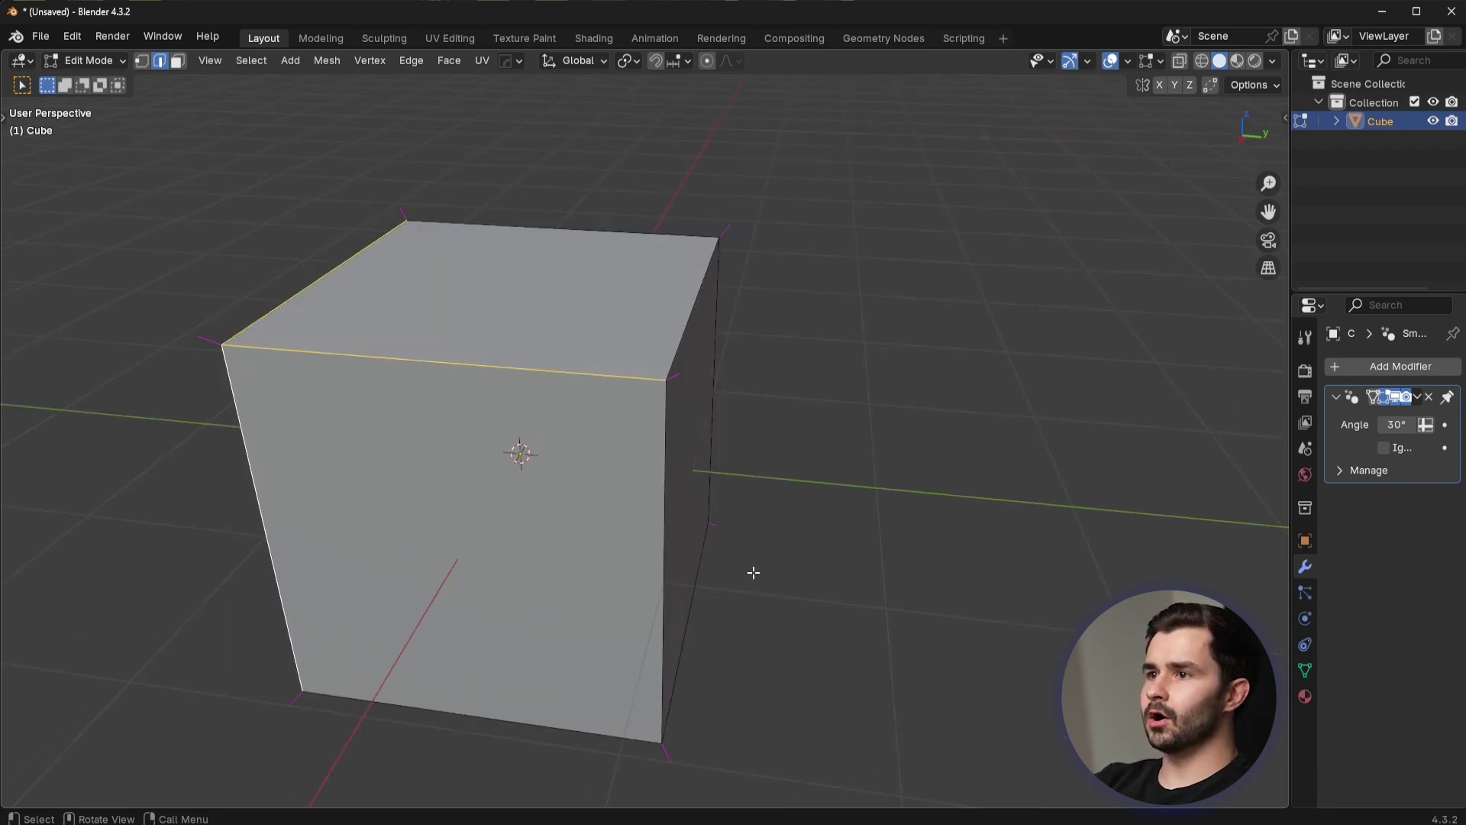
Return to Object Mode and look at the cube's smooth shading from a higher angle.
{"action": "key", "text": "Tab"}
{"action": "middle_click_drag", "start_coordinate": [768, 381], "coordinate": [768, 477]}
{"action": "middle_click_drag", "start_coordinate": [768, 478], "coordinate": [855, 431], "text": "shift"}
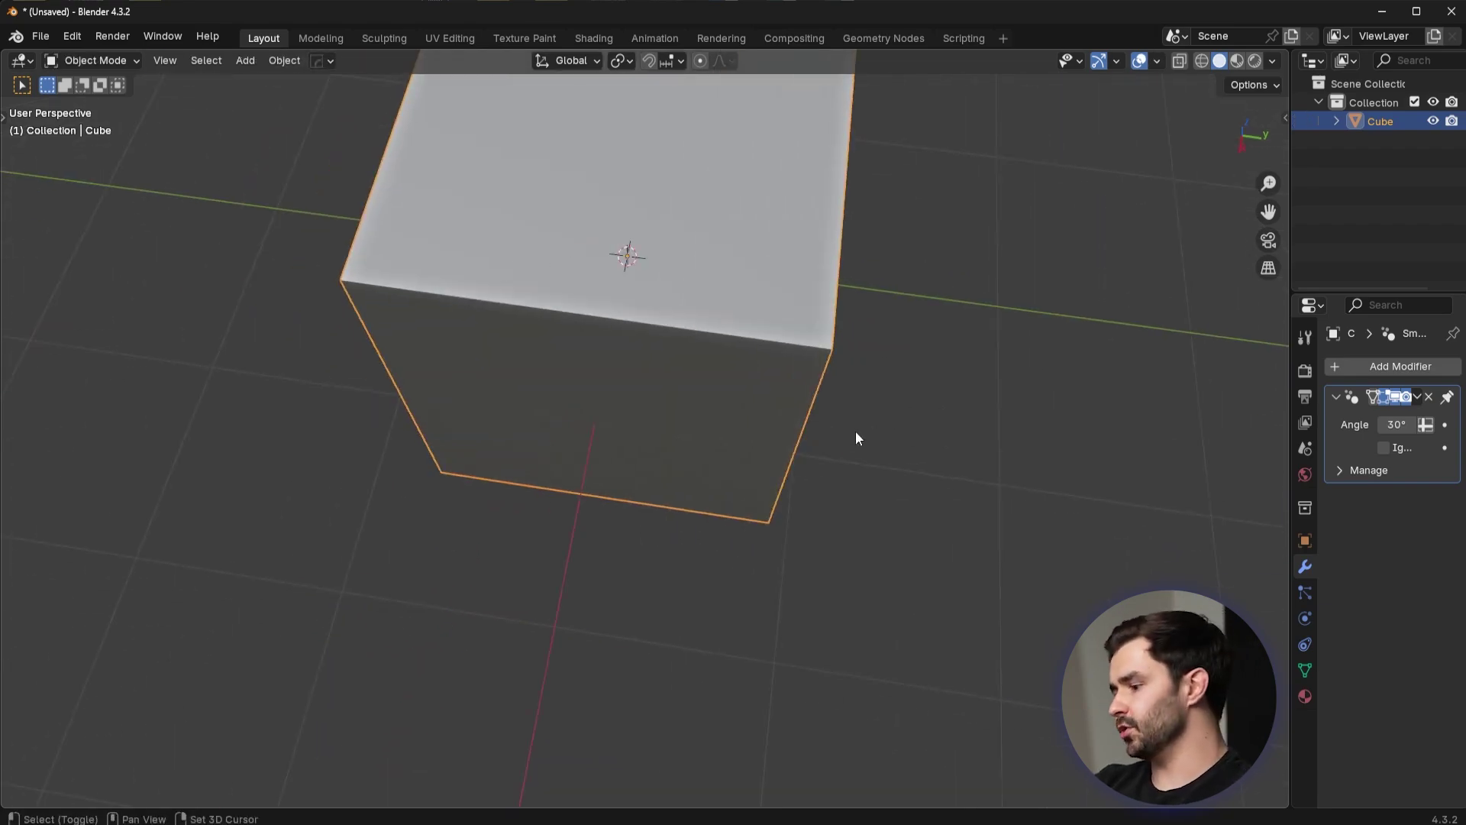
Try removing the cube's Smooth by Angle modifier, then undo the removal.
{"action": "left_click", "coordinate": [1431, 399]}
{"action": "middle_click_drag", "start_coordinate": [664, 321], "coordinate": [710, 292]}
{"action": "key", "text": "ctrl+z"}
Cut a box-shaped notch from one top corner of the cube with BoxCutter in top view, extruding it partway down.
{"action": "middle_click_drag", "start_coordinate": [736, 348], "coordinate": [959, 336], "text": "shift"}
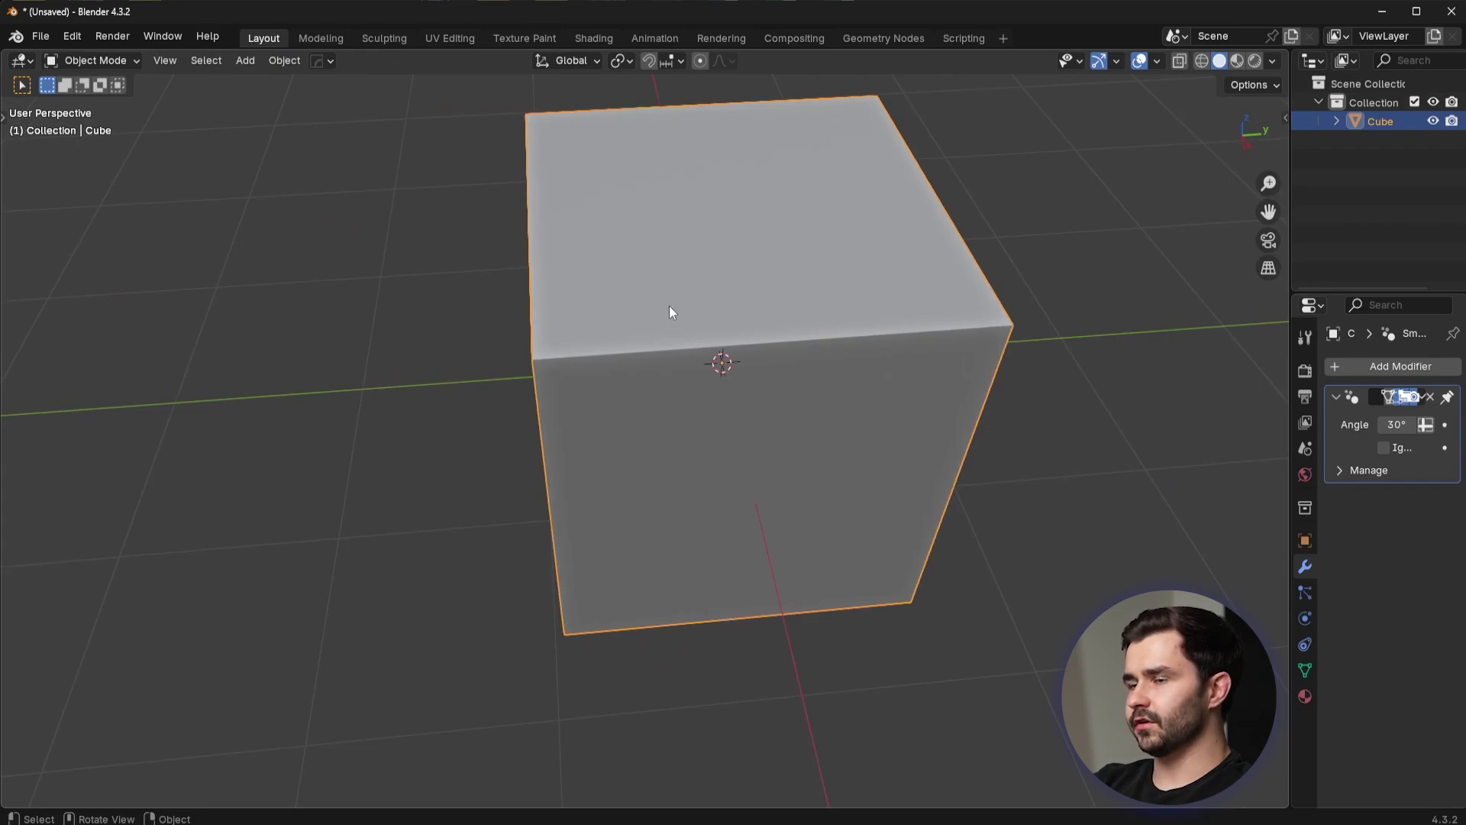
{"action": "scroll", "coordinate": [685, 322], "scroll_direction": "down", "scroll_amount": 3}
{"action": "key", "text": "KP_7"}
{"action": "key", "text": "w"}
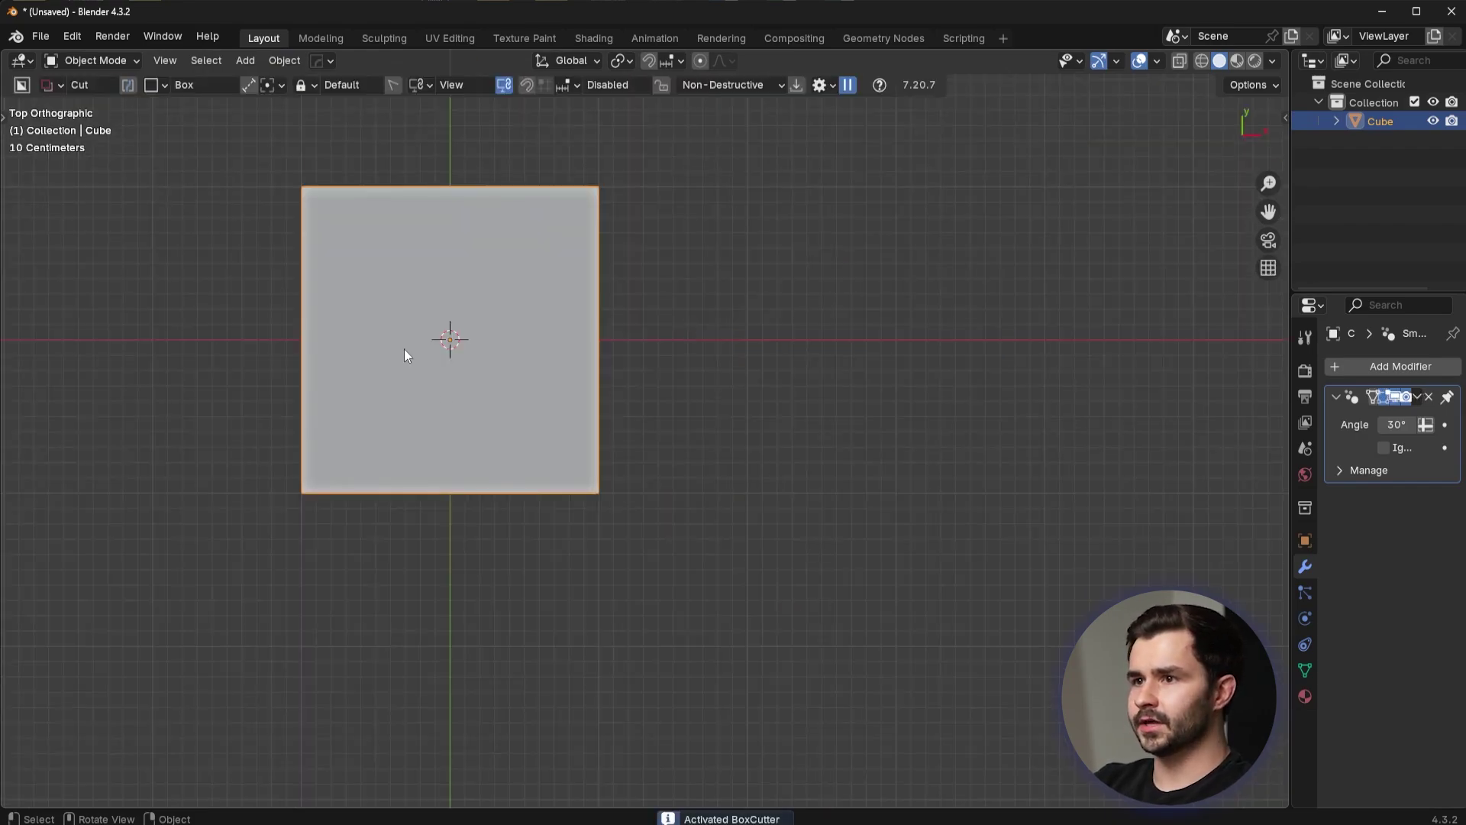
{"action": "left_click_drag", "start_coordinate": [405, 349], "coordinate": [189, 589]}
{"action": "mouse_move", "coordinate": [207, 567]}
{"action": "middle_mouse_down"}
{"action": "mouse_move", "coordinate": [350, 602]}
{"action": "mouse_move", "coordinate": [576, 479]}
{"action": "middle_mouse_up"}
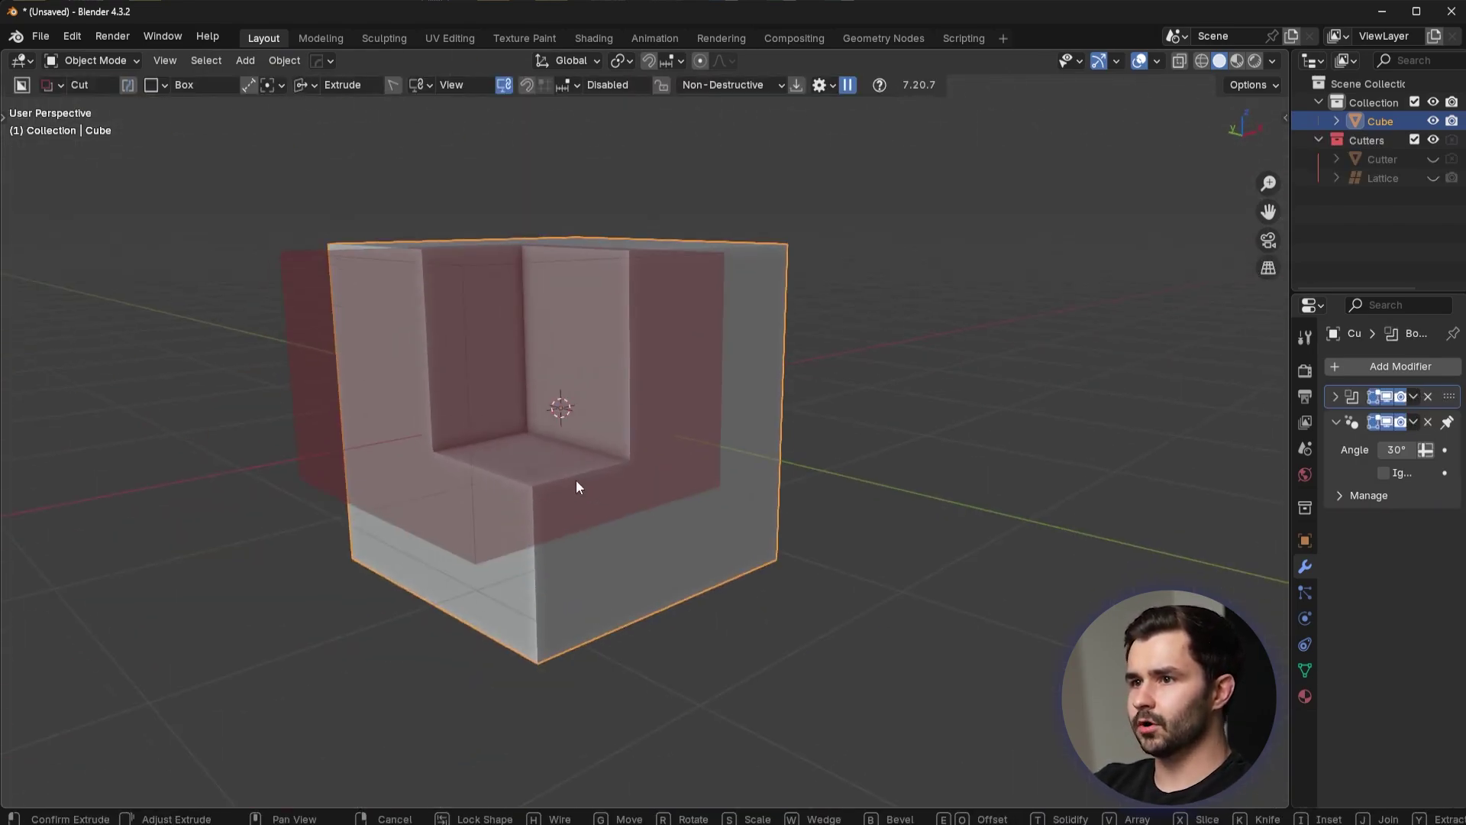
{"action": "left_click", "coordinate": [595, 515]}
Add a Hard Ops bevel to the edges of the notched cube.
{"action": "middle_click_drag", "start_coordinate": [706, 313], "coordinate": [842, 378]}
{"action": "scroll", "coordinate": [842, 378], "scroll_direction": "up", "scroll_amount": 4}
{"action": "key", "text": "q"}
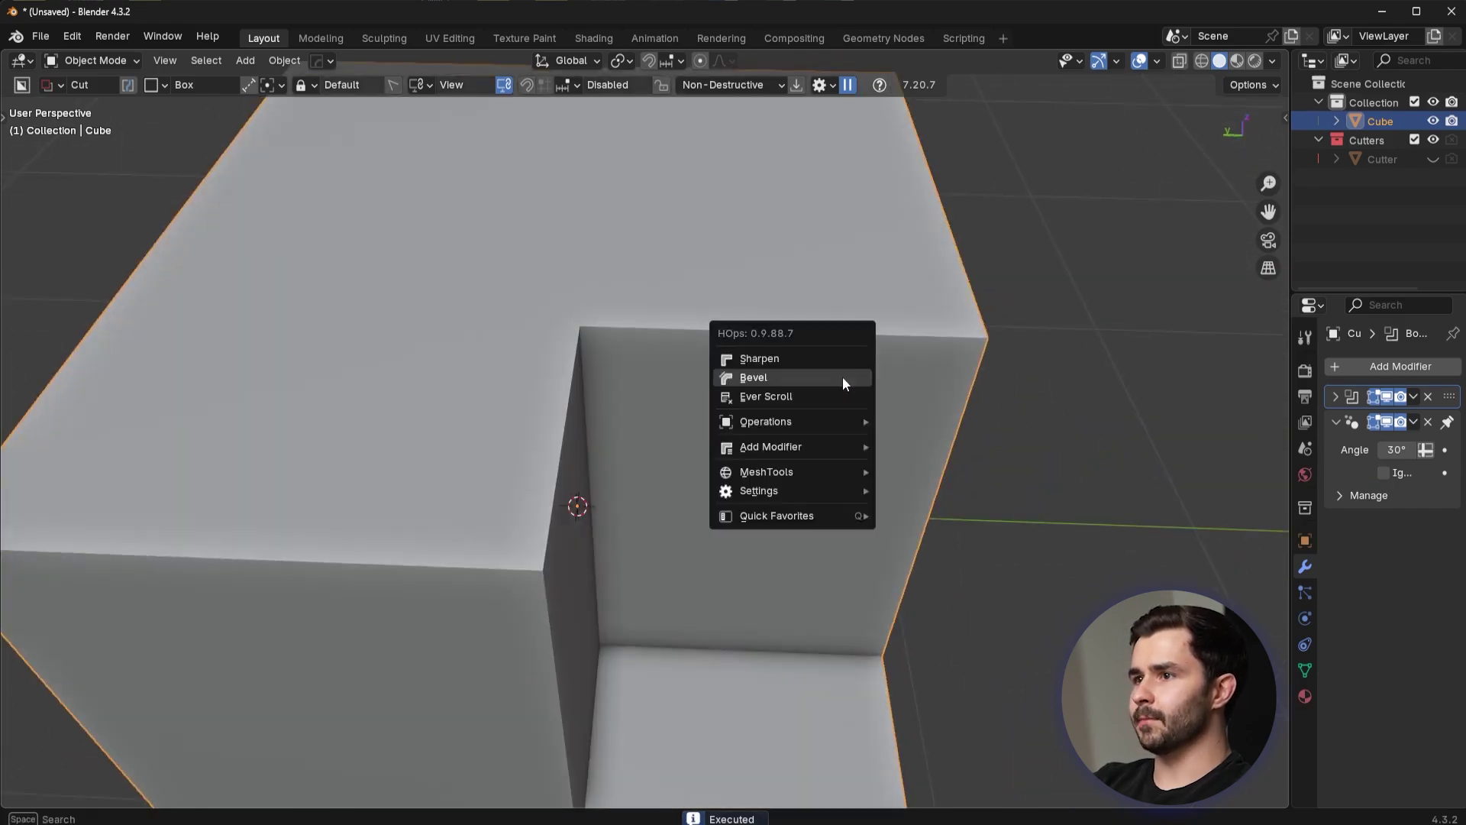
{"action": "left_click", "coordinate": [841, 378]}
{"action": "left_click", "coordinate": [840, 379]}
Set the viewport lighting to MatCap with the striped silver metal material and examine the shading around the notch.
{"action": "left_click", "coordinate": [1272, 63]}
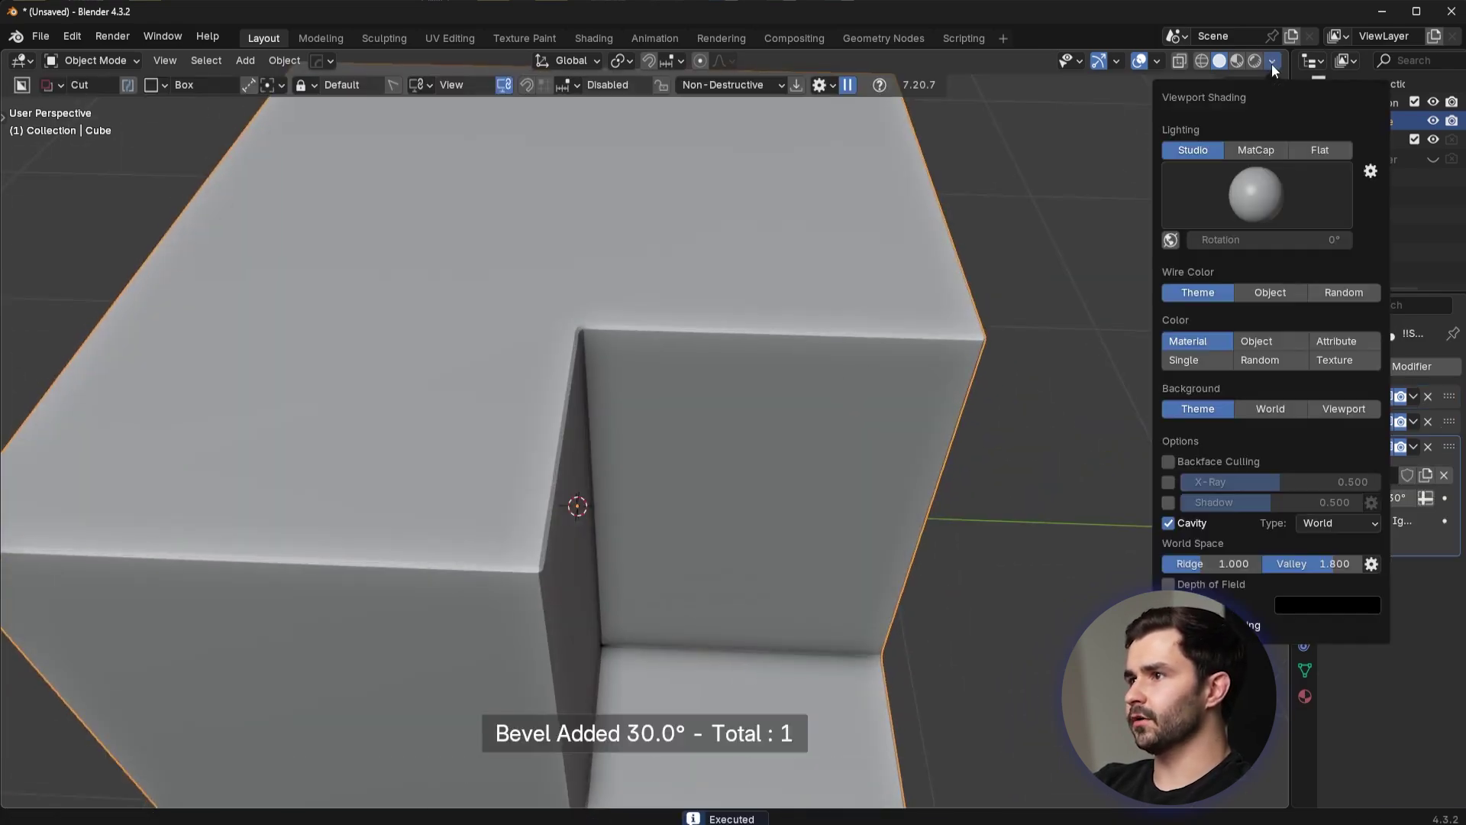
{"action": "left_click", "coordinate": [1256, 150]}
{"action": "left_click", "coordinate": [1262, 194]}
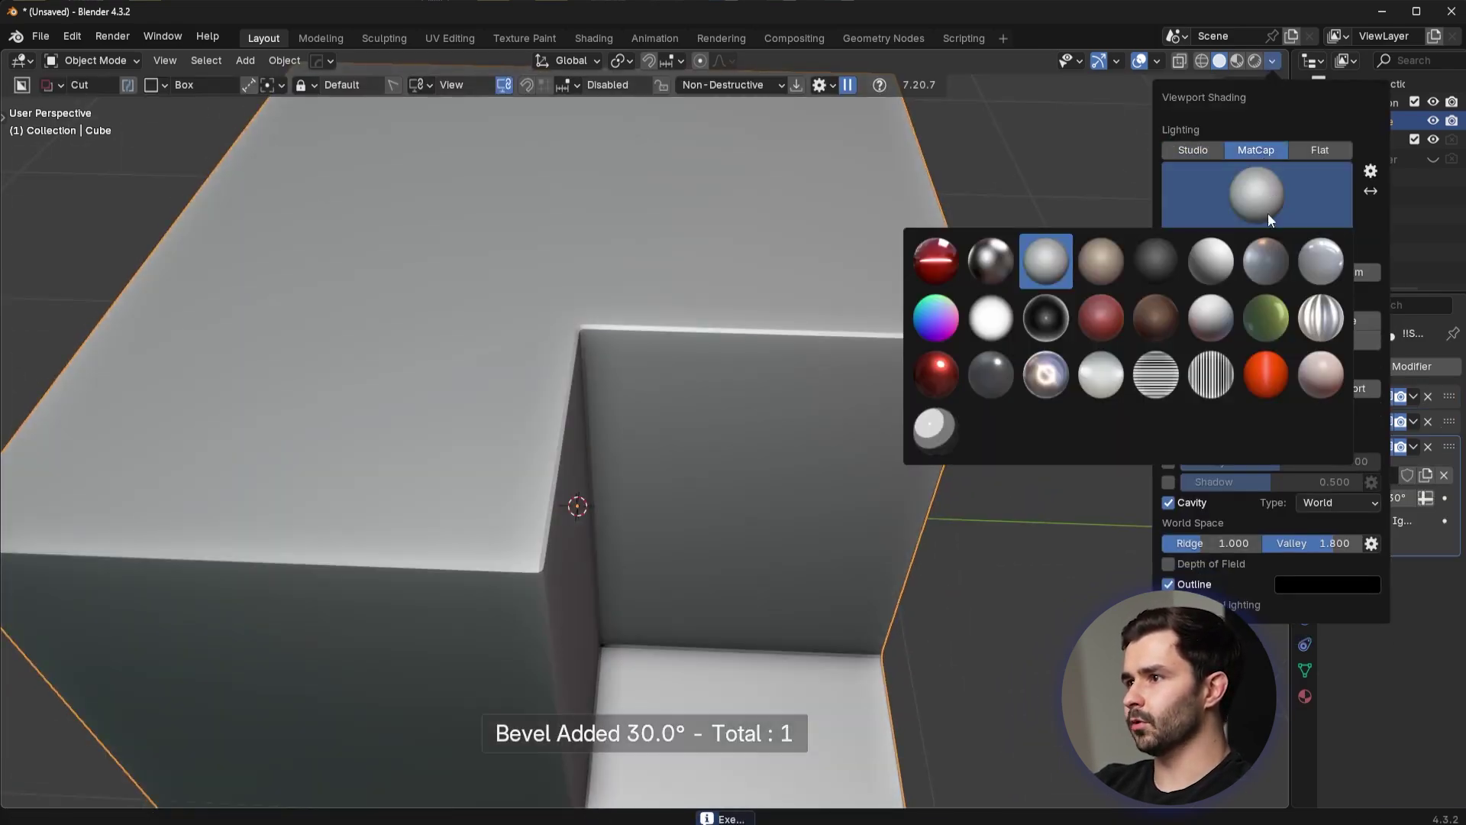
{"action": "left_click", "coordinate": [1325, 319]}
{"action": "middle_click_drag", "start_coordinate": [825, 337], "coordinate": [633, 344]}
{"action": "middle_click_drag", "start_coordinate": [634, 344], "coordinate": [837, 333], "text": "shift"}
{"action": "scroll", "coordinate": [833, 324], "scroll_direction": "up", "scroll_amount": 3}
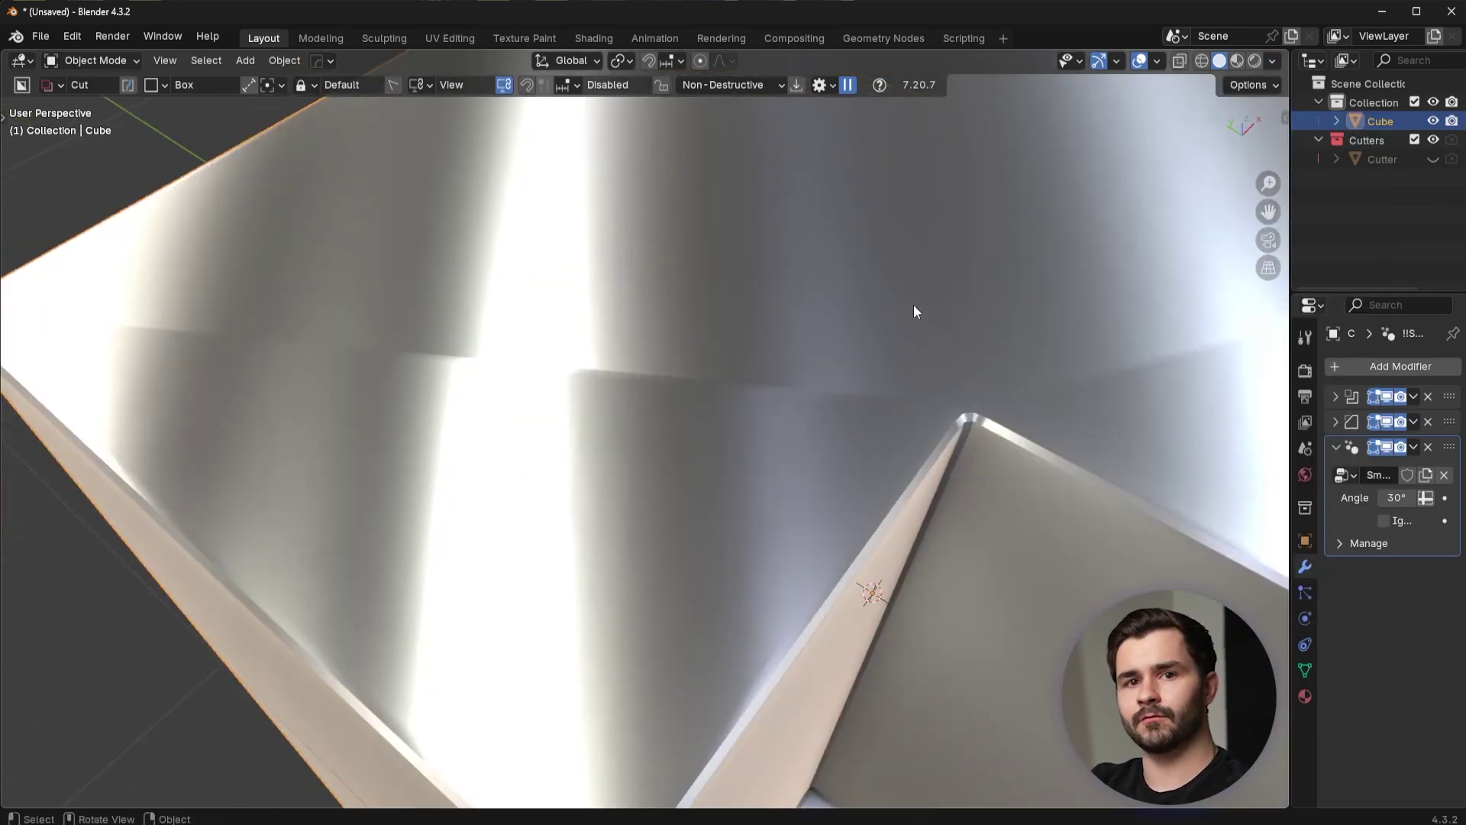
{"action": "middle_click_drag", "start_coordinate": [914, 305], "coordinate": [882, 315]}
{"action": "scroll", "coordinate": [840, 356], "scroll_direction": "down", "scroll_amount": 5}
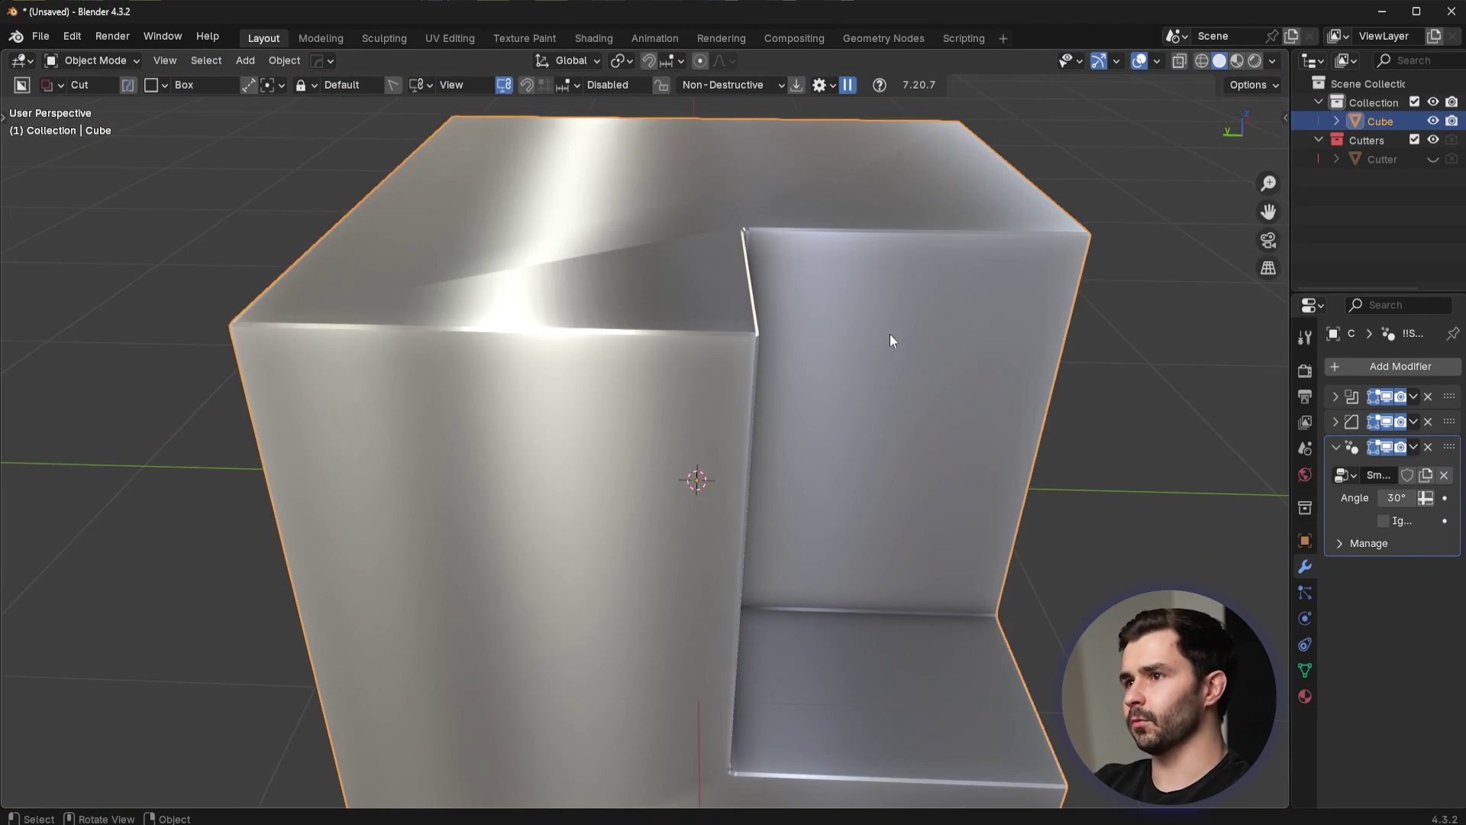
Widen the properties area and add a Weighted Normal modifier to the cube.
{"action": "middle_click_drag", "start_coordinate": [891, 339], "coordinate": [618, 394]}
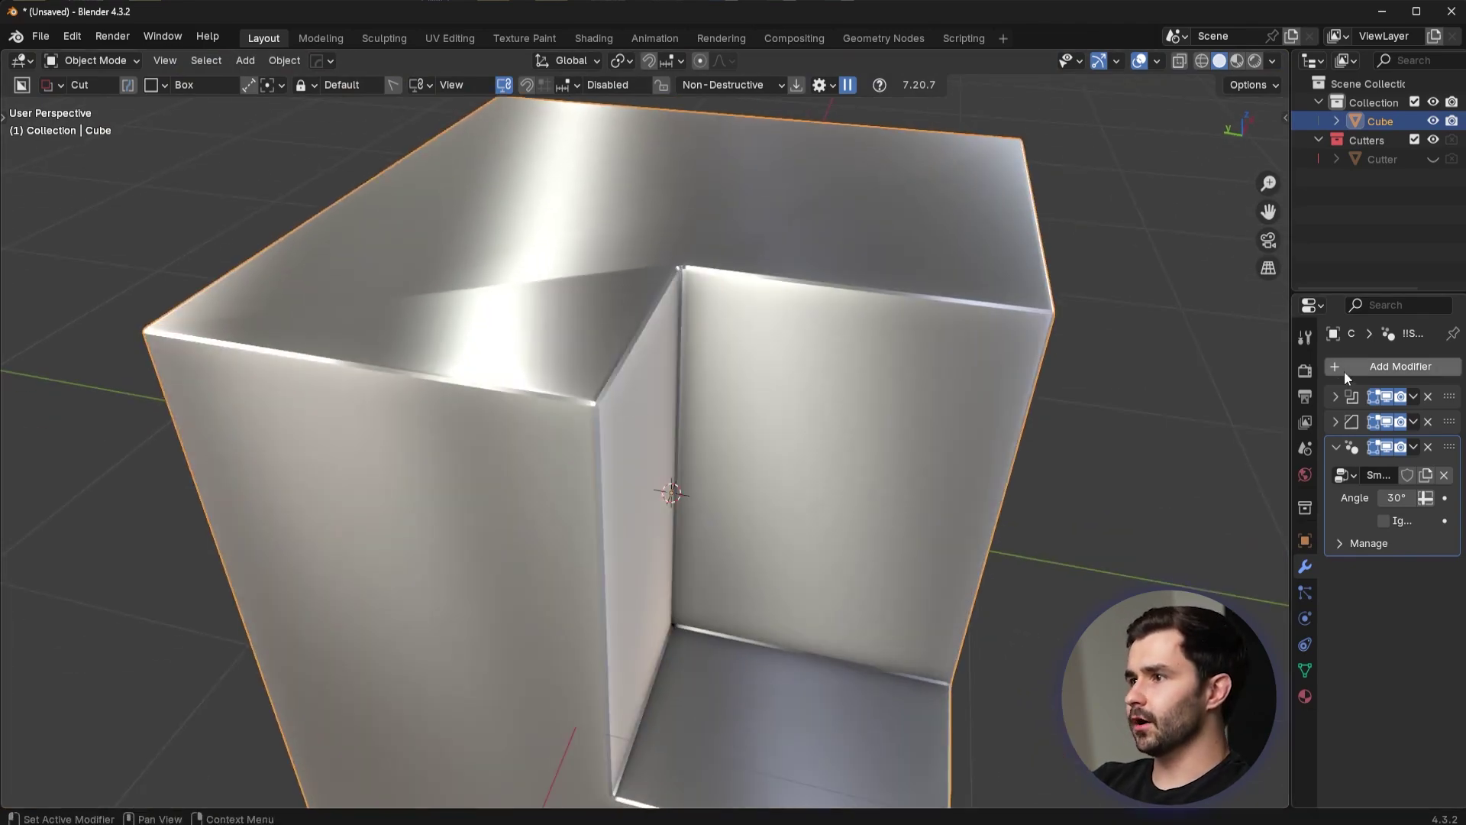
{"action": "left_click_drag", "start_coordinate": [1291, 367], "coordinate": [1202, 366]}
{"action": "left_click", "coordinate": [1300, 362]}
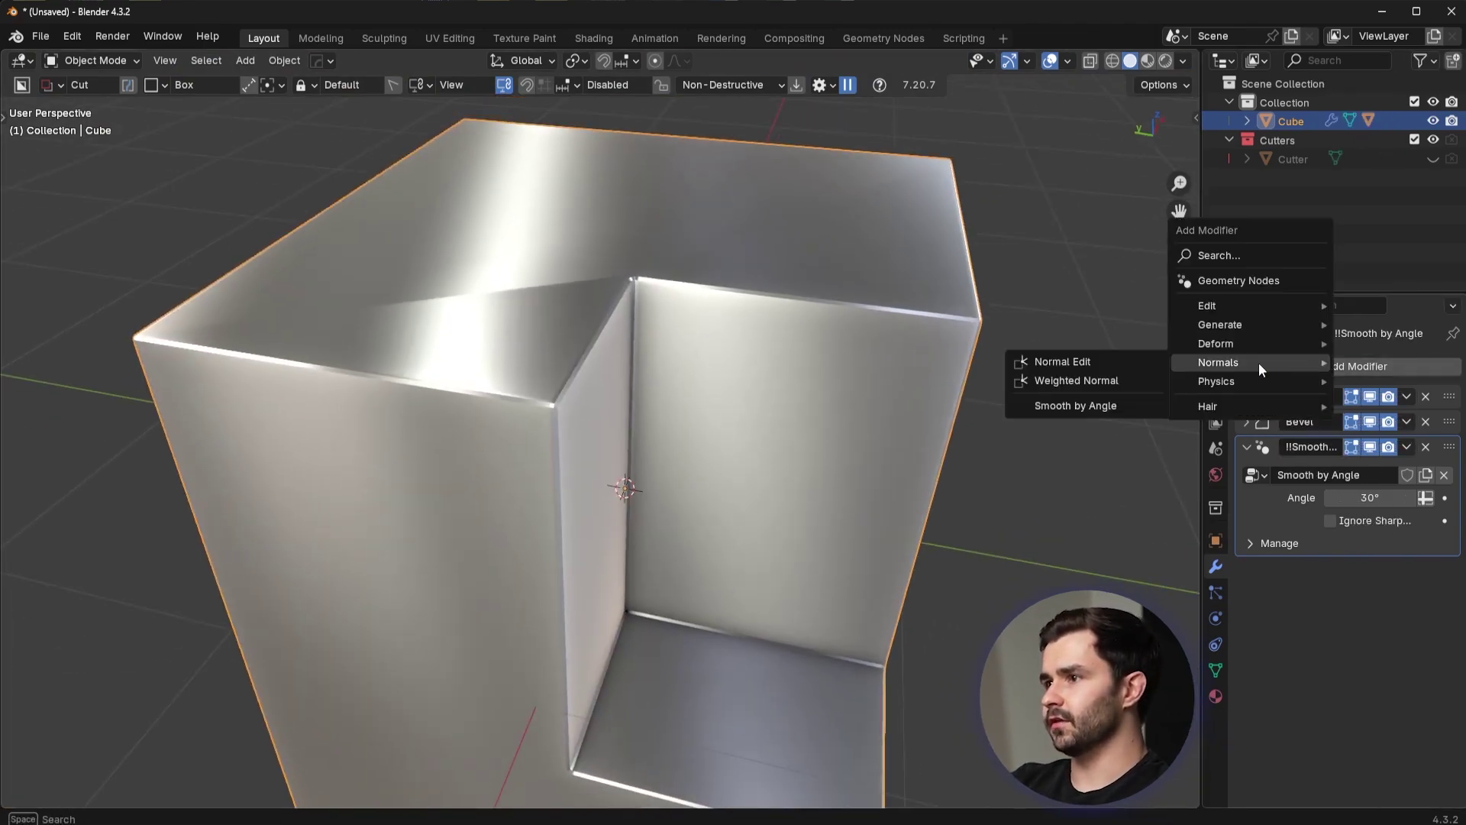
{"action": "left_click", "coordinate": [1100, 381]}
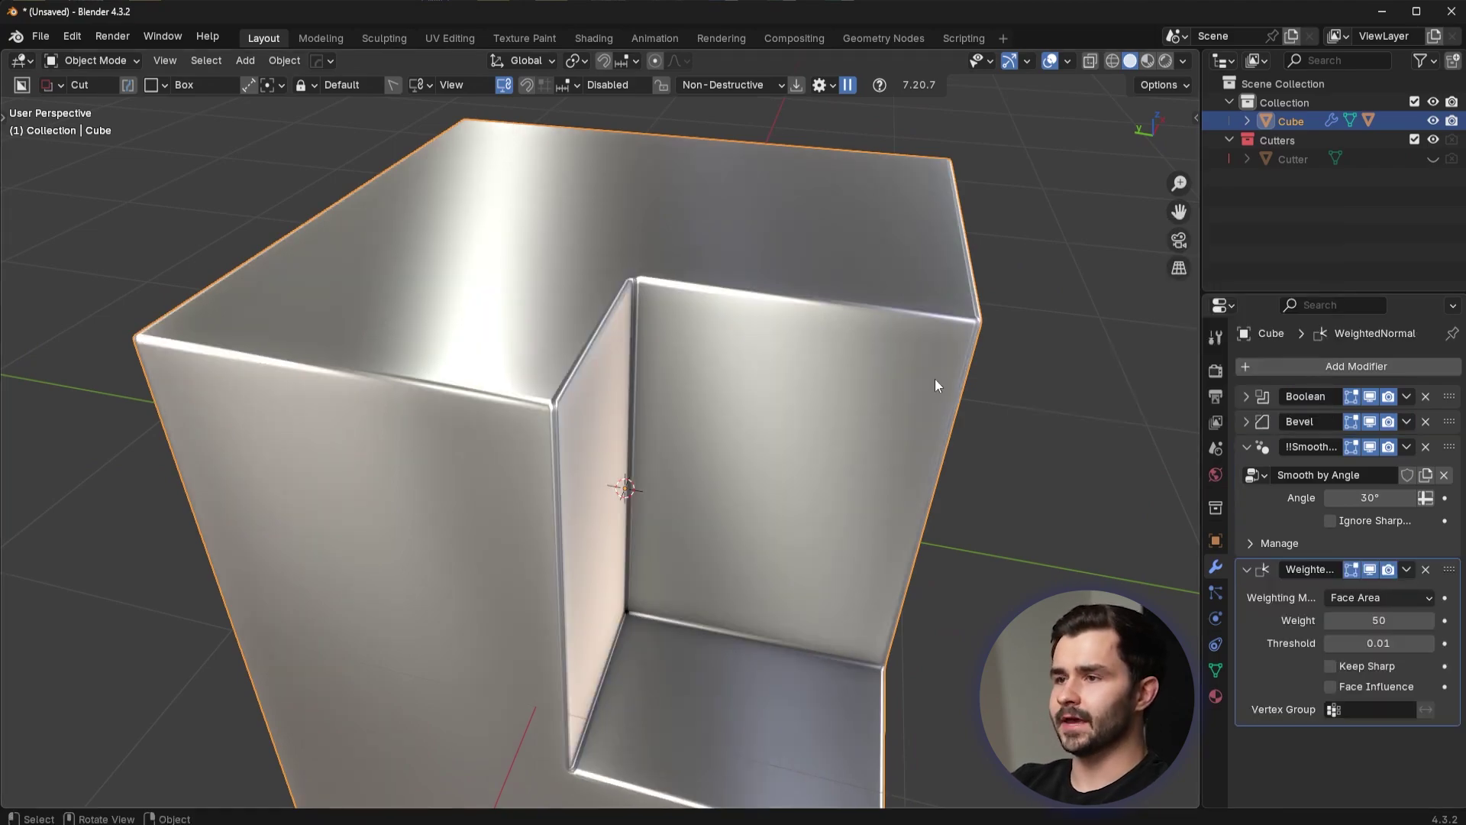
{"action": "scroll", "coordinate": [857, 356], "scroll_direction": "down", "scroll_amount": 1}
{"action": "middle_click_drag", "start_coordinate": [857, 356], "coordinate": [869, 353]}
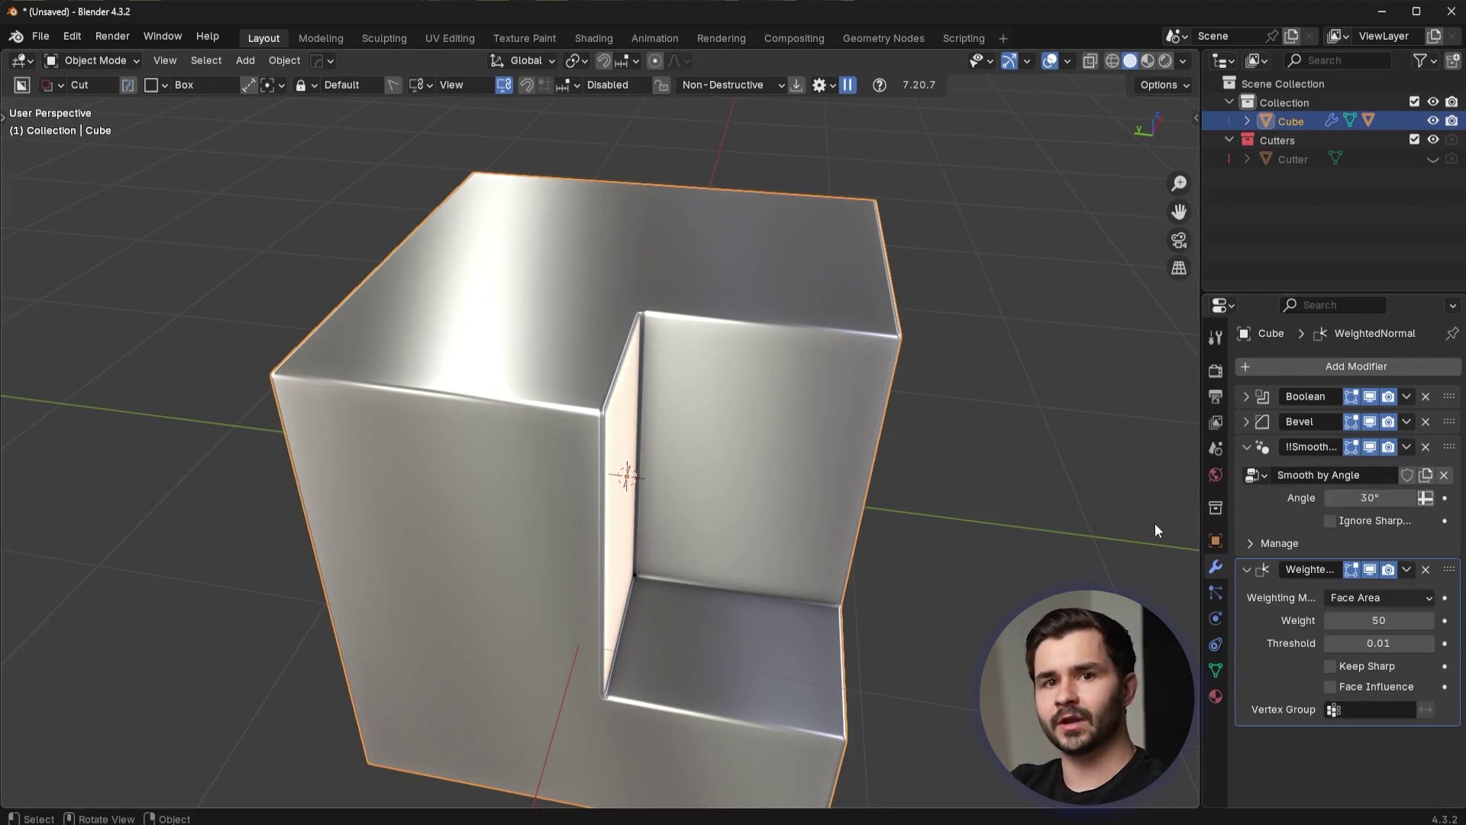
Remove the Weighted Normal and Smooth by Angle modifiers and apply the Boolean modifier.
{"action": "left_click", "coordinate": [1425, 569]}
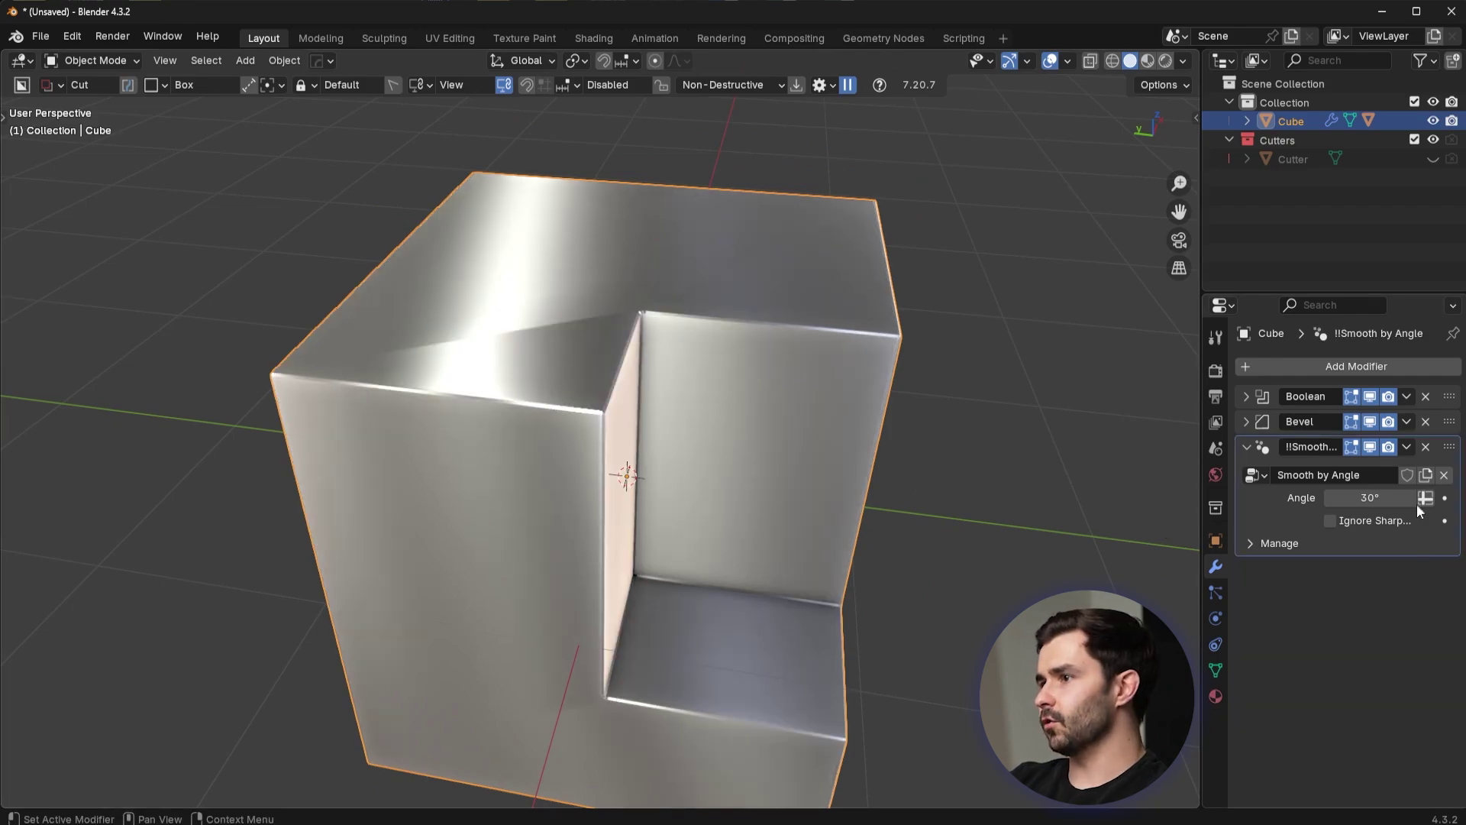
{"action": "left_click", "coordinate": [1425, 447]}
{"action": "left_click", "coordinate": [1406, 397]}
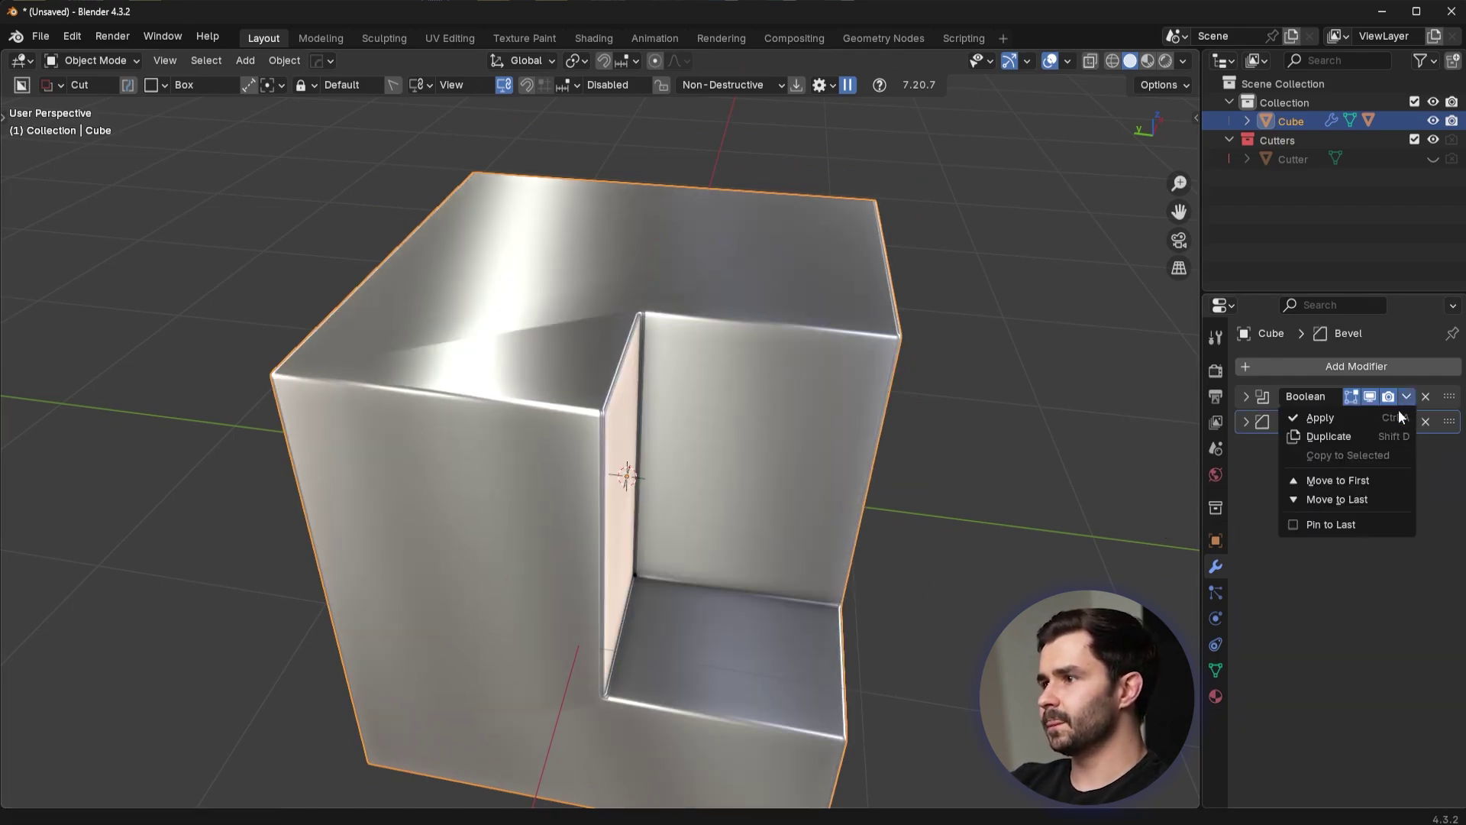
{"action": "left_click", "coordinate": [1367, 419]}
{"action": "scroll", "coordinate": [1056, 447], "scroll_direction": "up", "scroll_amount": 5}
{"action": "scroll", "coordinate": [844, 253], "scroll_direction": "down", "scroll_amount": 5}
Run the Hard Ops bevel on the cube again and compare its shading with the Bevel modifier hidden and shown.
{"action": "key", "text": "q"}
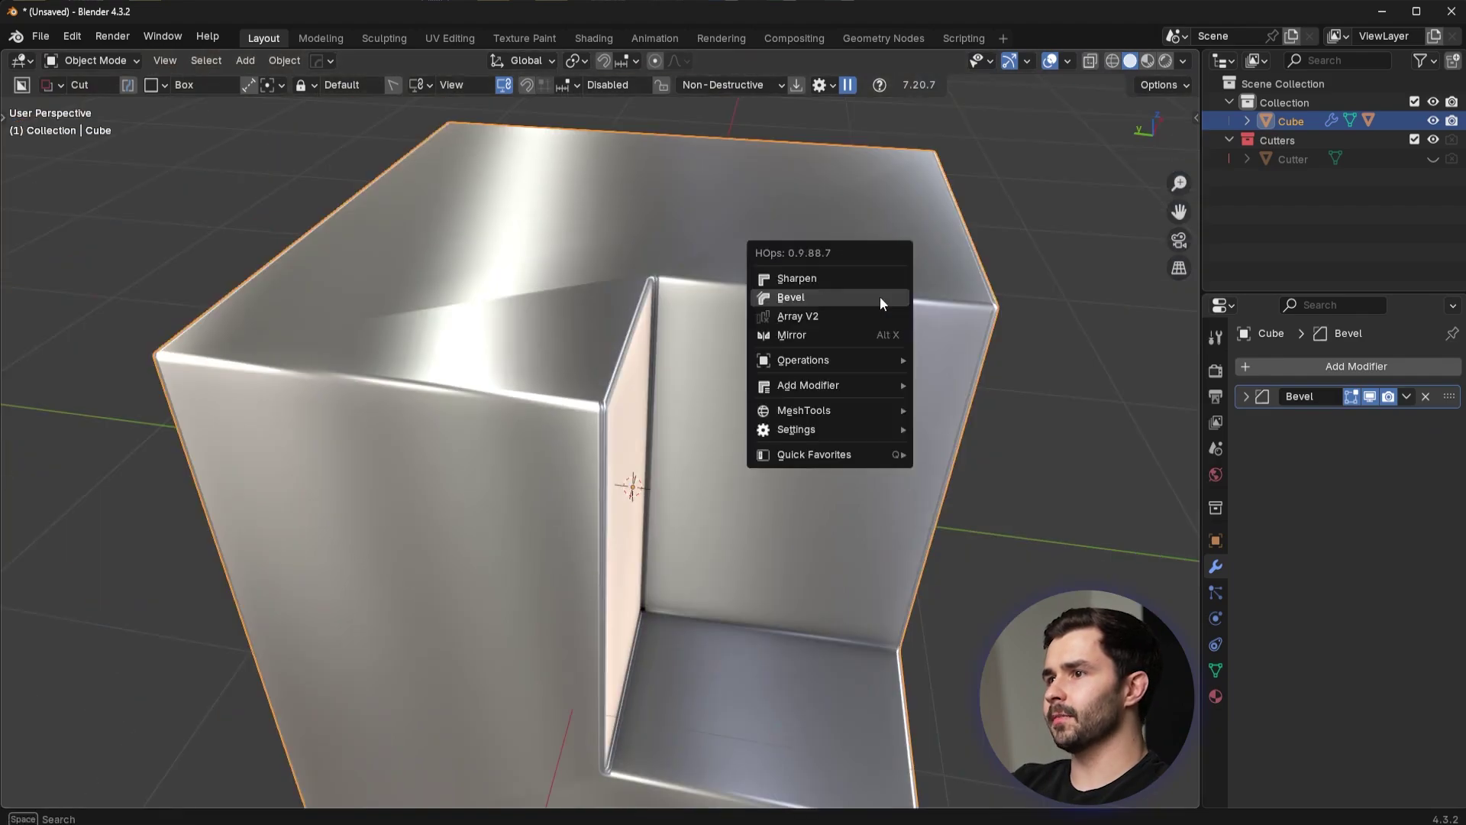
{"action": "left_click", "coordinate": [879, 298]}
{"action": "left_click", "coordinate": [881, 304]}
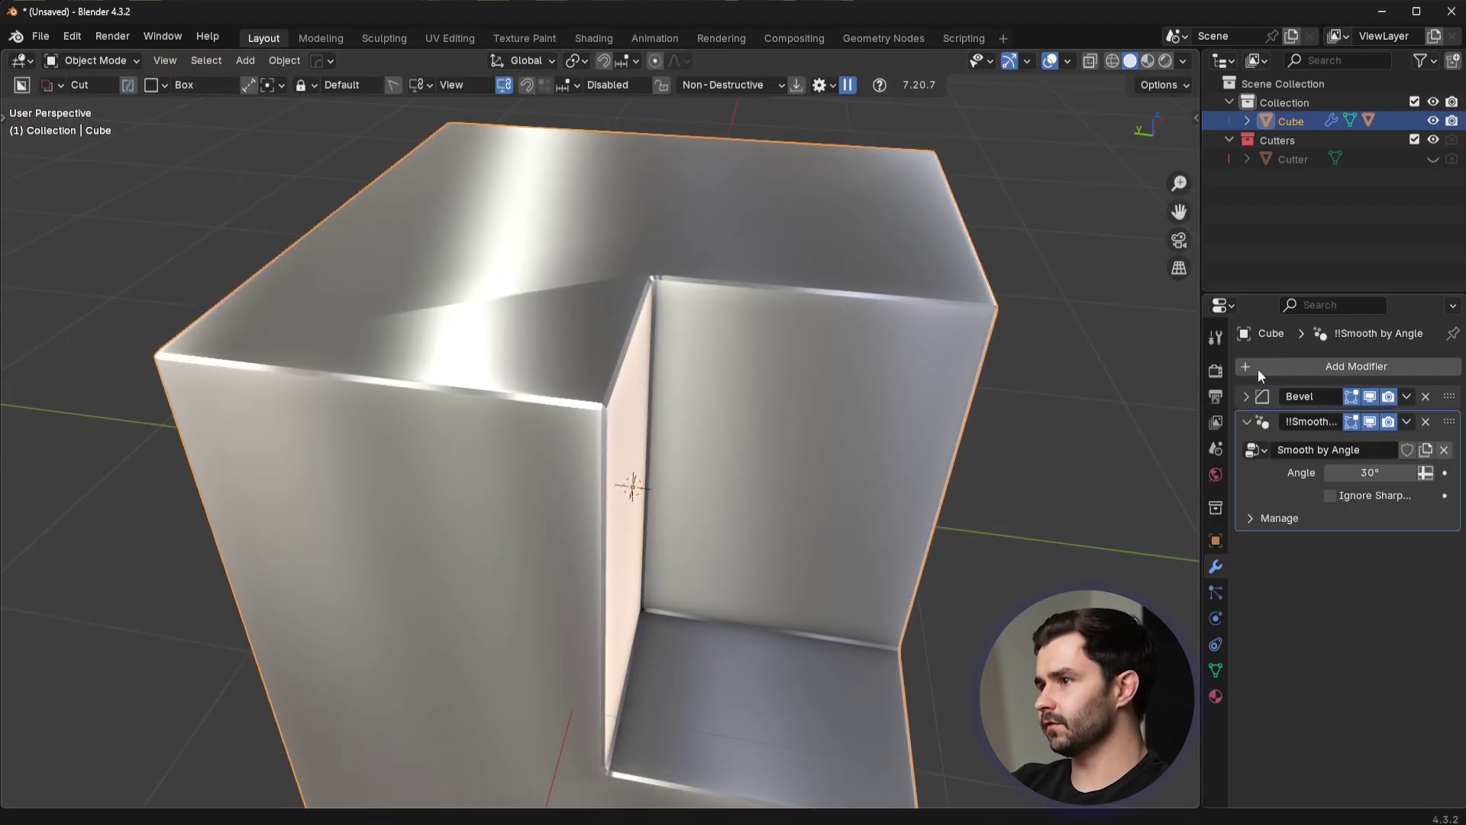
{"action": "left_click", "coordinate": [1369, 396]}
{"action": "left_click", "coordinate": [1369, 397]}
{"action": "scroll", "coordinate": [869, 390], "scroll_direction": "up", "scroll_amount": 4}
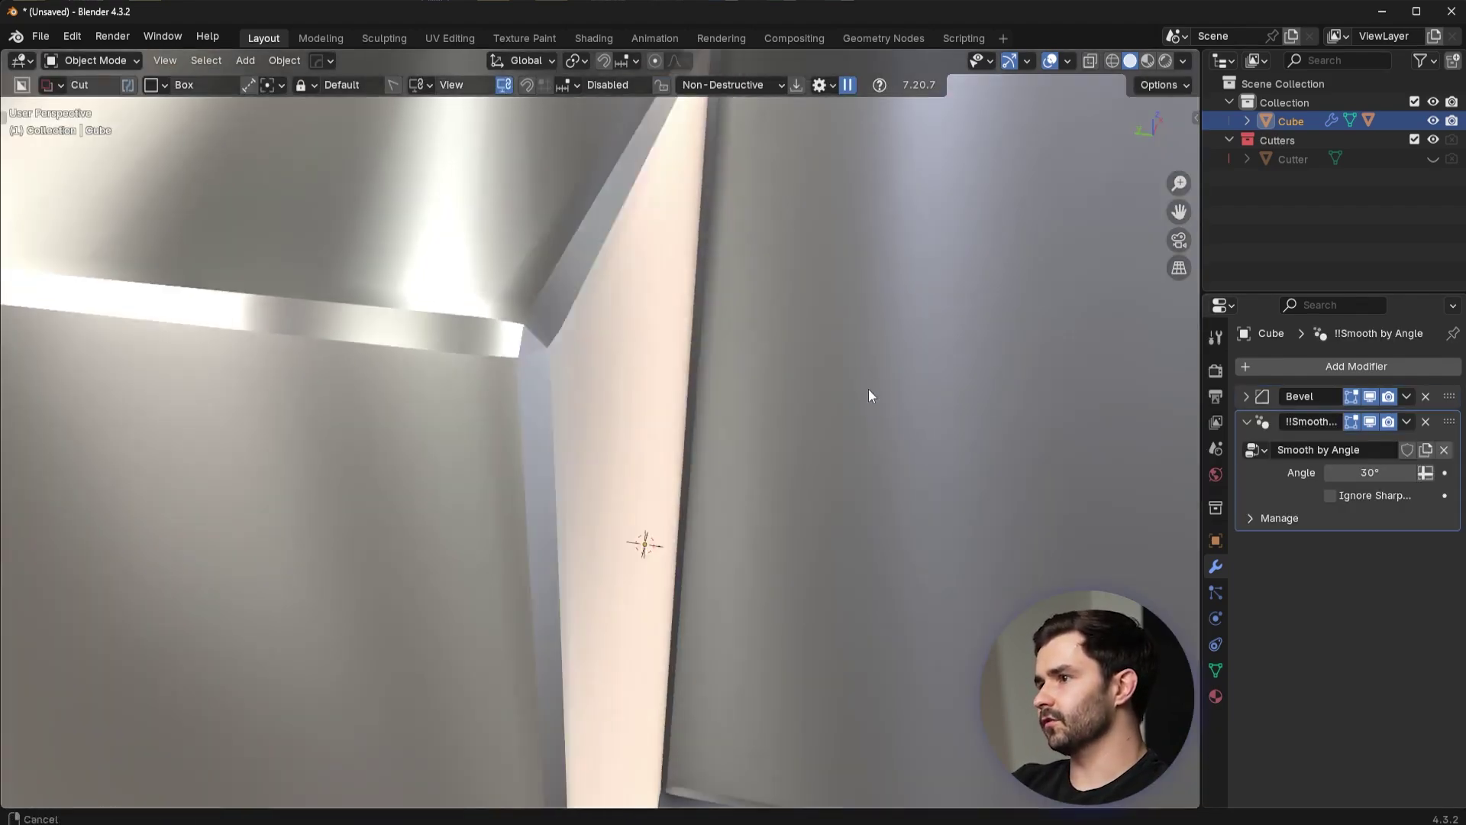
{"action": "scroll", "coordinate": [873, 405], "scroll_direction": "down", "scroll_amount": 5}
Examine the notch's inner corner and its normal in Edit Mode, ending in Object Mode.
{"action": "key", "text": "Tab"}
{"action": "key", "text": "Tab"}
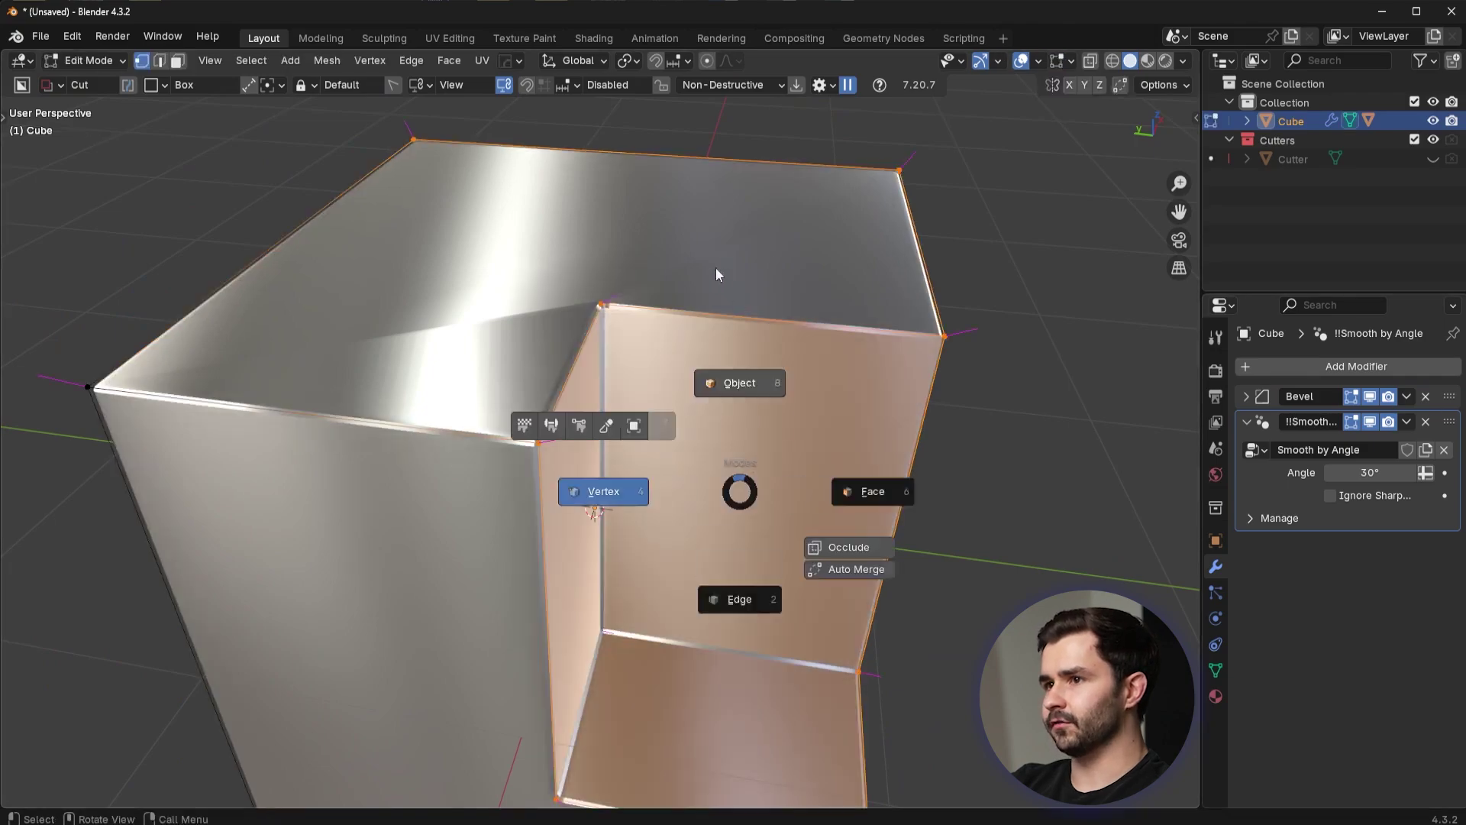
{"action": "scroll", "coordinate": [644, 289], "scroll_direction": "up", "scroll_amount": 5}
{"action": "scroll", "coordinate": [673, 344], "scroll_direction": "down", "scroll_amount": 2}
{"action": "key", "text": "Tab"}
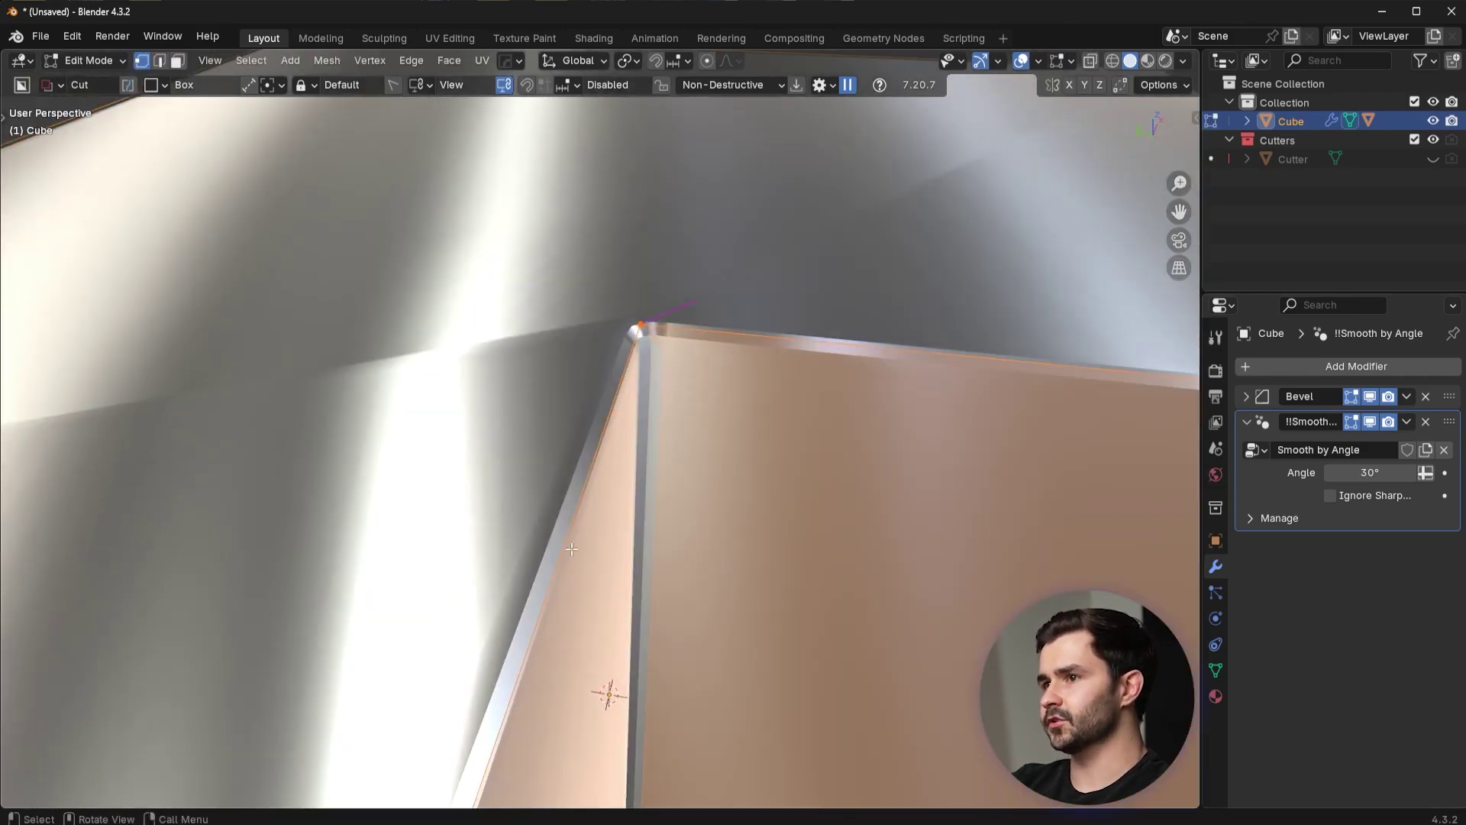
{"action": "key", "text": "Tab"}
Apply the cube's Bevel and Smooth by Angle modifiers.
{"action": "left_click", "coordinate": [1405, 397]}
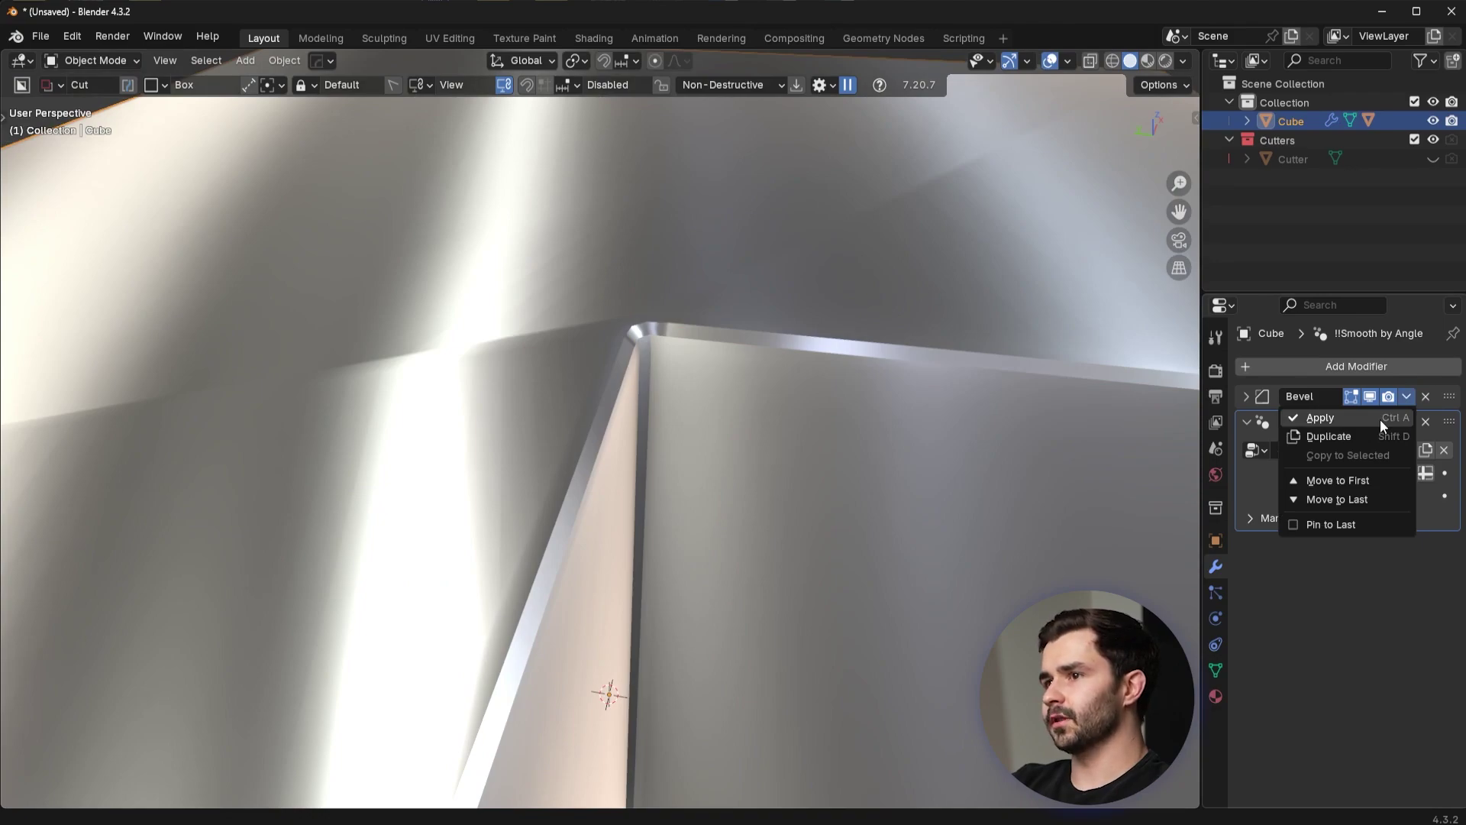
{"action": "left_click", "coordinate": [1381, 419]}
{"action": "left_click", "coordinate": [1405, 397]}
{"action": "left_click", "coordinate": [1388, 418]}
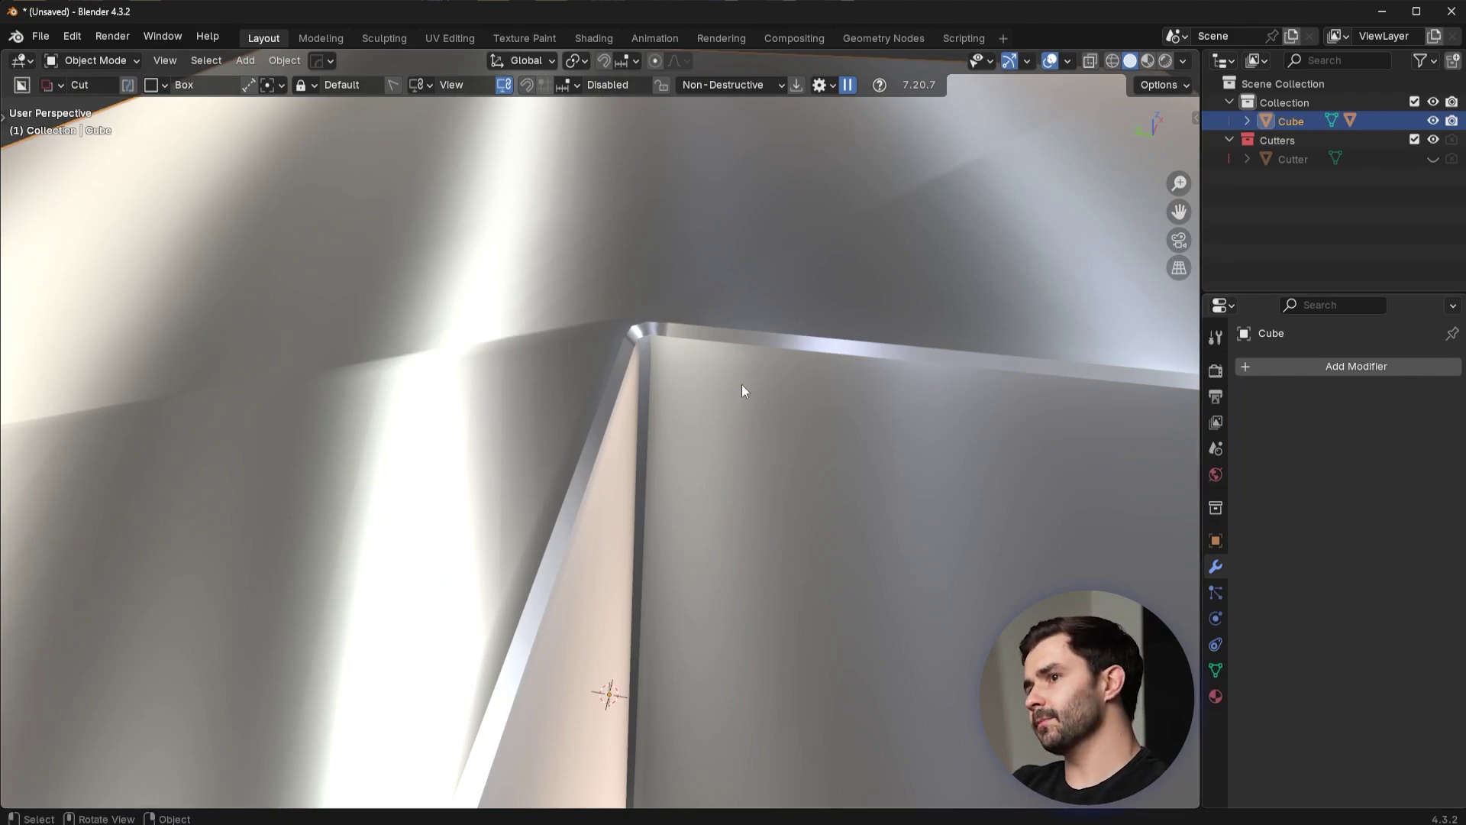
Enter Edit Mode, clear the selection and examine the split normals around the beveled corners.
{"action": "key", "text": "Tab"}
{"action": "left_click", "coordinate": [748, 404]}
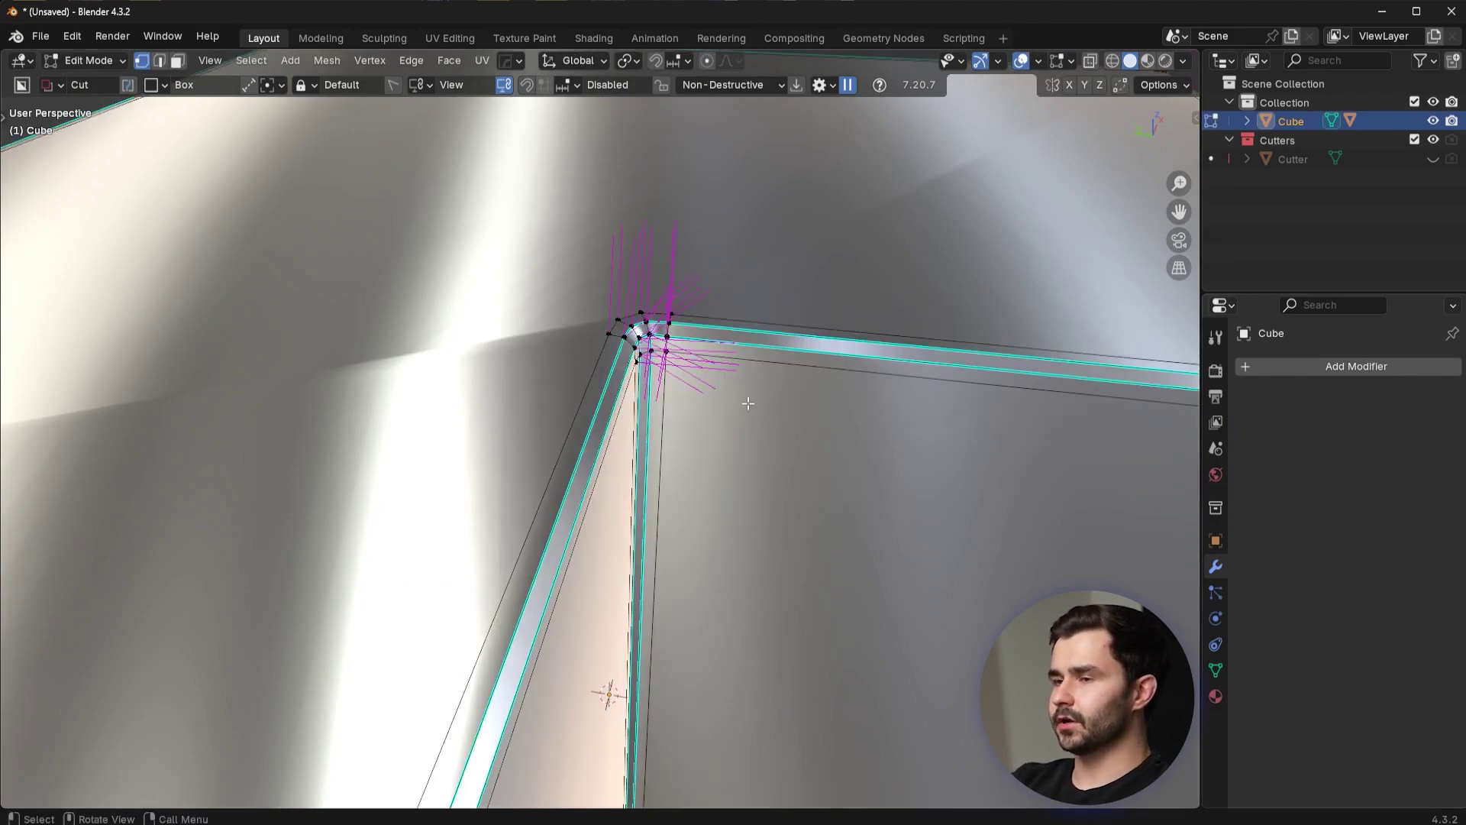
{"action": "scroll", "coordinate": [702, 426], "scroll_direction": "up", "scroll_amount": 2}
{"action": "middle_click_drag", "start_coordinate": [647, 325], "coordinate": [642, 406], "text": "shift"}
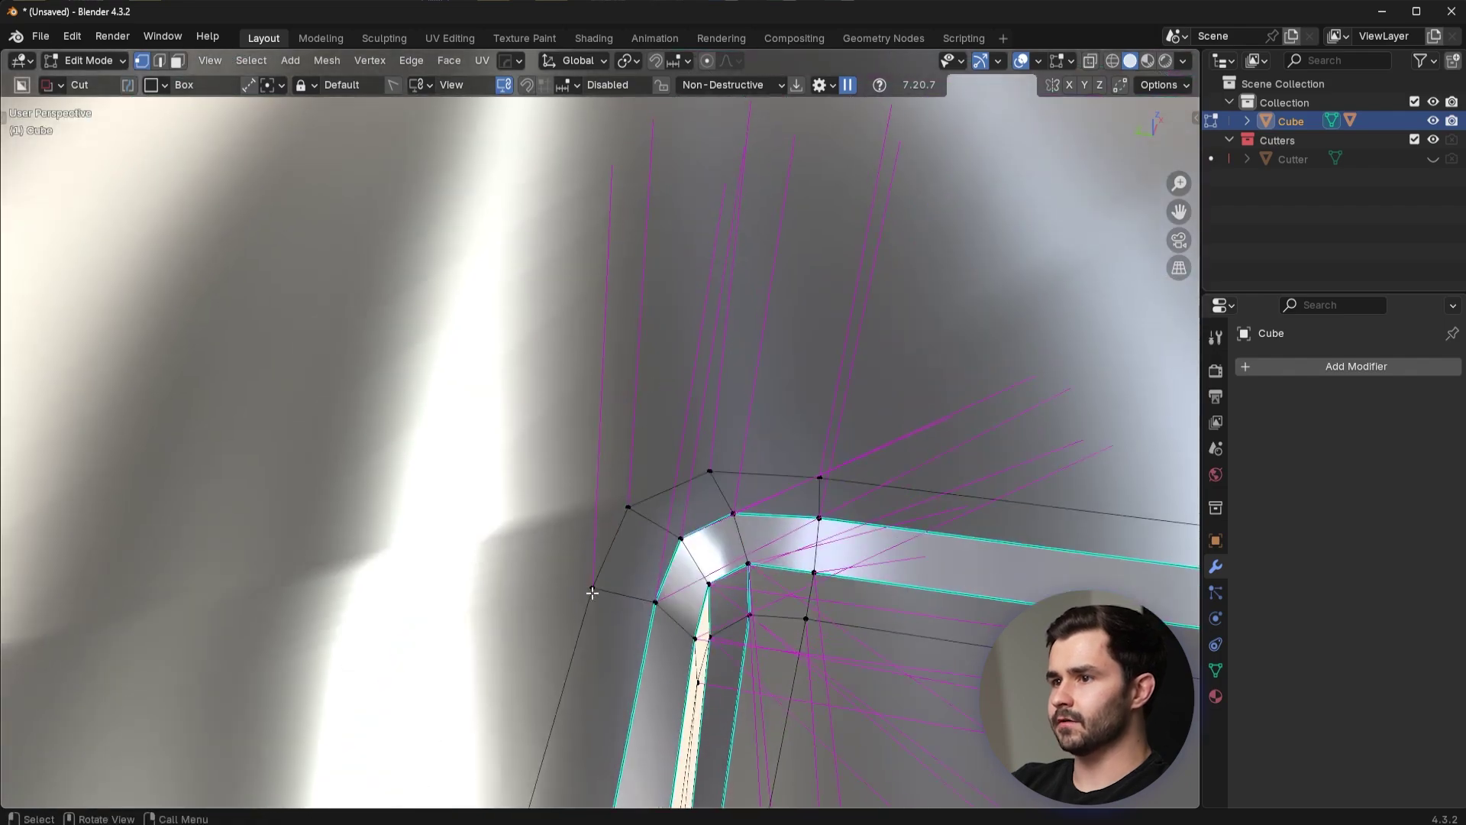
{"action": "scroll", "coordinate": [645, 543], "scroll_direction": "down", "scroll_amount": 5}
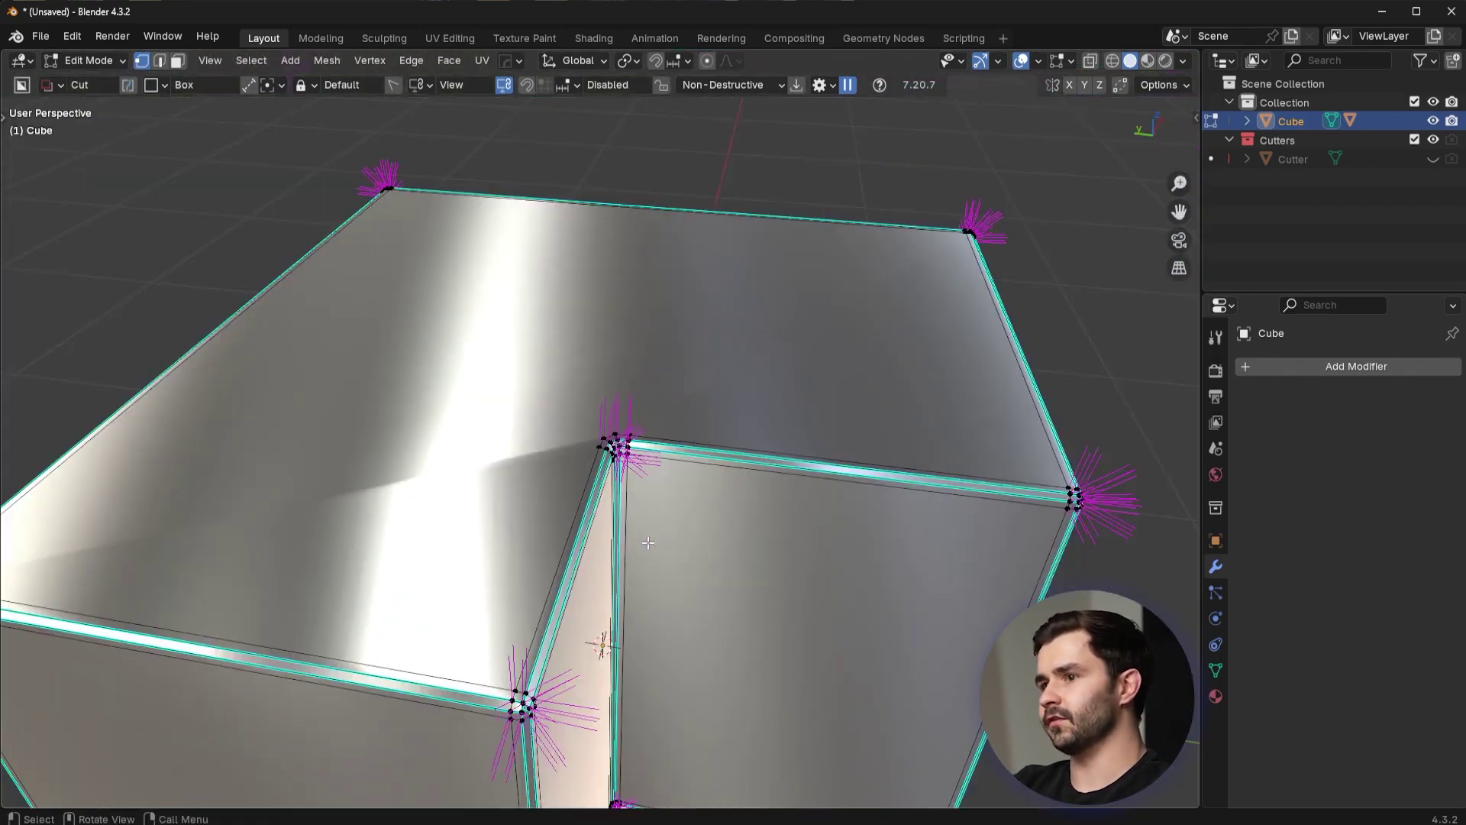
Switch to edge selection and select the path of edges along the top face's rim around the notch's inner corner.
{"action": "scroll", "coordinate": [643, 546], "scroll_direction": "up", "scroll_amount": 5}
{"action": "middle_click_drag", "start_coordinate": [724, 508], "coordinate": [485, 419]}
{"action": "scroll", "coordinate": [484, 419], "scroll_direction": "down", "scroll_amount": 7}
{"action": "key", "text": "Tab"}
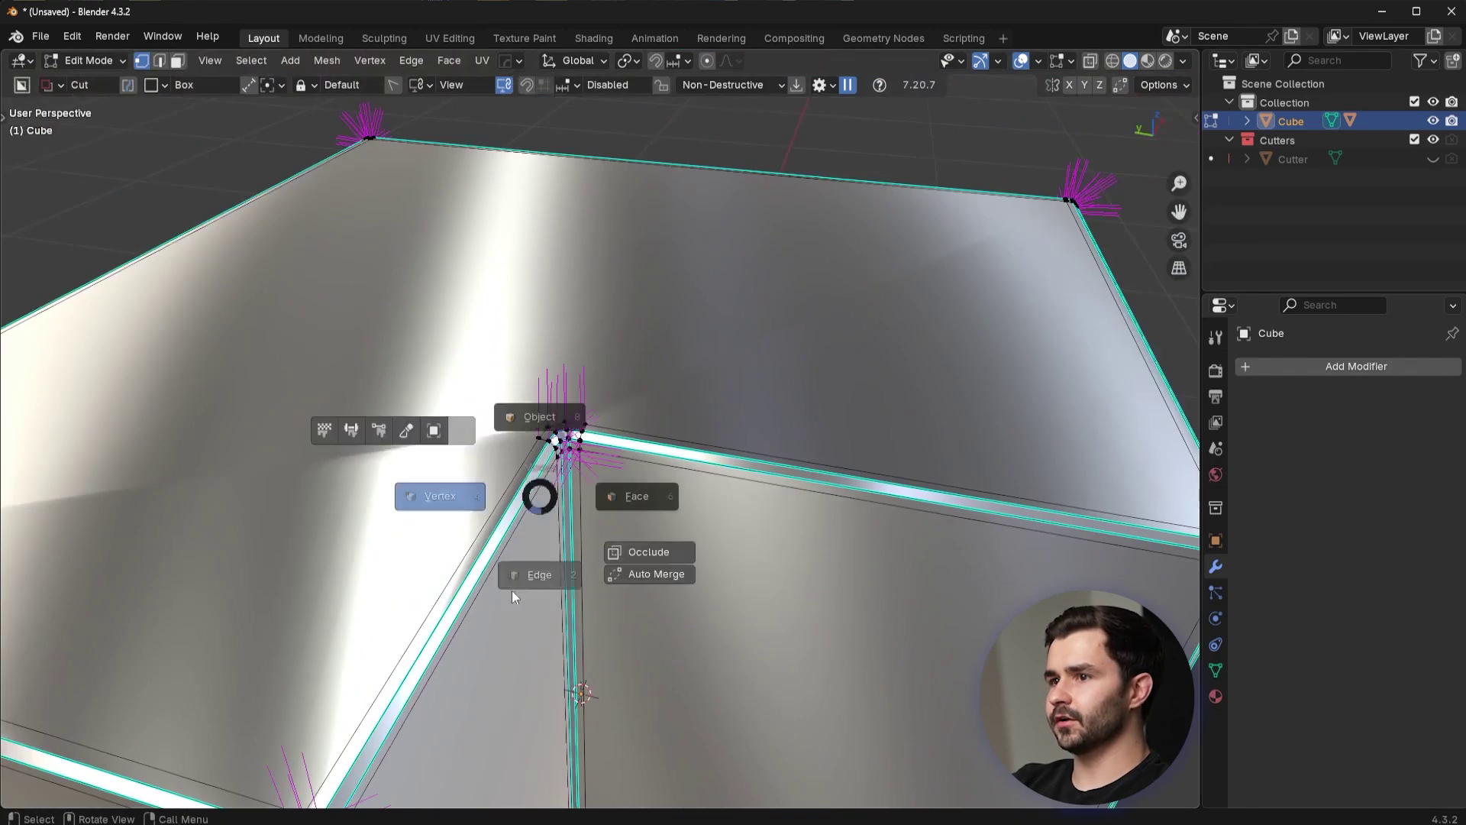
{"action": "left_click", "coordinate": [513, 591]}
{"action": "left_click", "coordinate": [506, 510]}
{"action": "left_click", "coordinate": [733, 442], "text": "ctrl"}
{"action": "middle_click_drag", "start_coordinate": [821, 444], "coordinate": [745, 458]}
{"action": "middle_click_drag", "start_coordinate": [745, 458], "coordinate": [1020, 434], "text": "shift"}
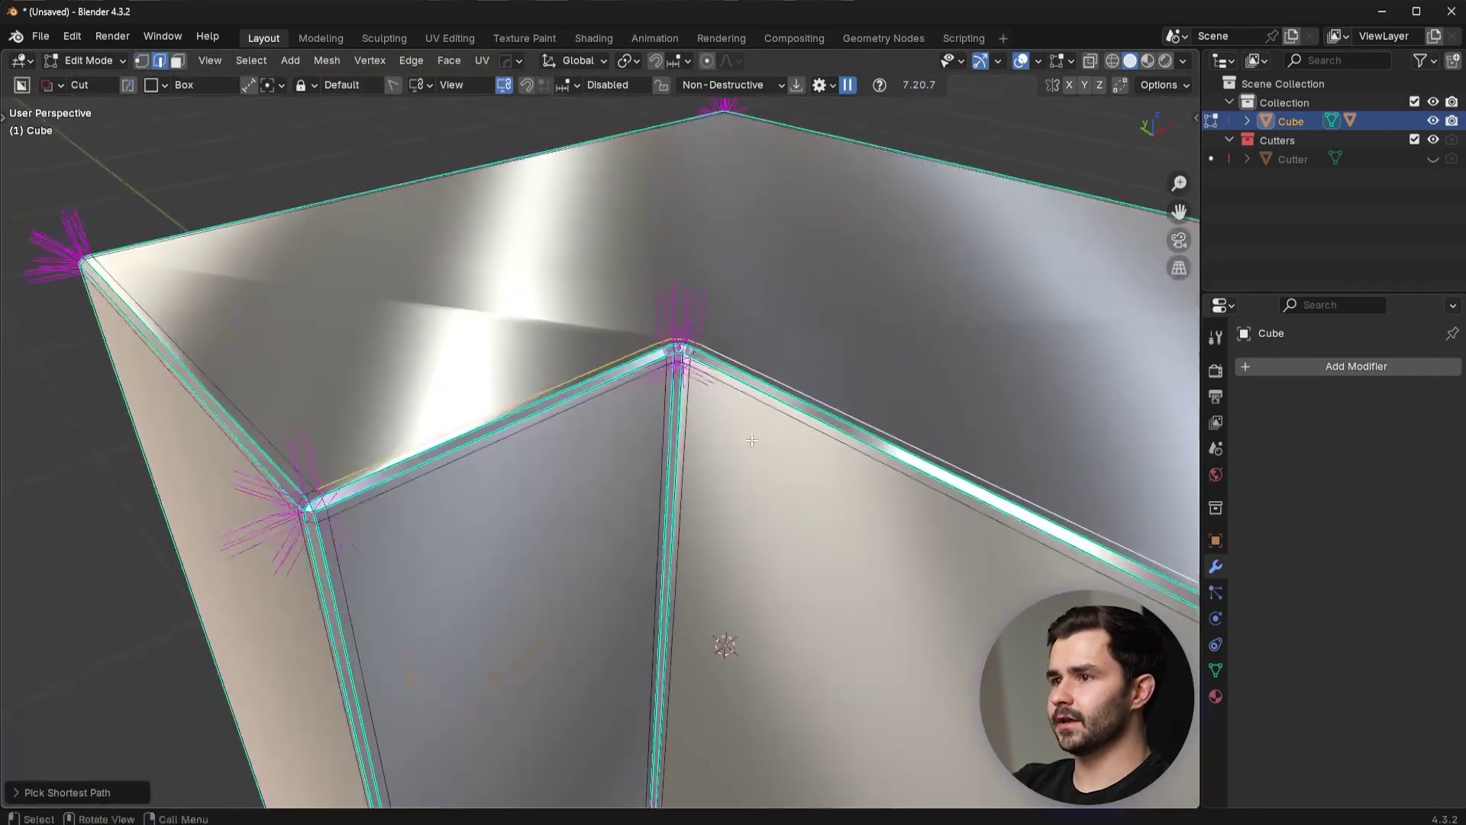
{"action": "middle_click_drag", "start_coordinate": [657, 423], "coordinate": [534, 430]}
{"action": "scroll", "coordinate": [533, 431], "scroll_direction": "up", "scroll_amount": 5}
{"action": "scroll", "coordinate": [534, 430], "scroll_direction": "down", "scroll_amount": 5}
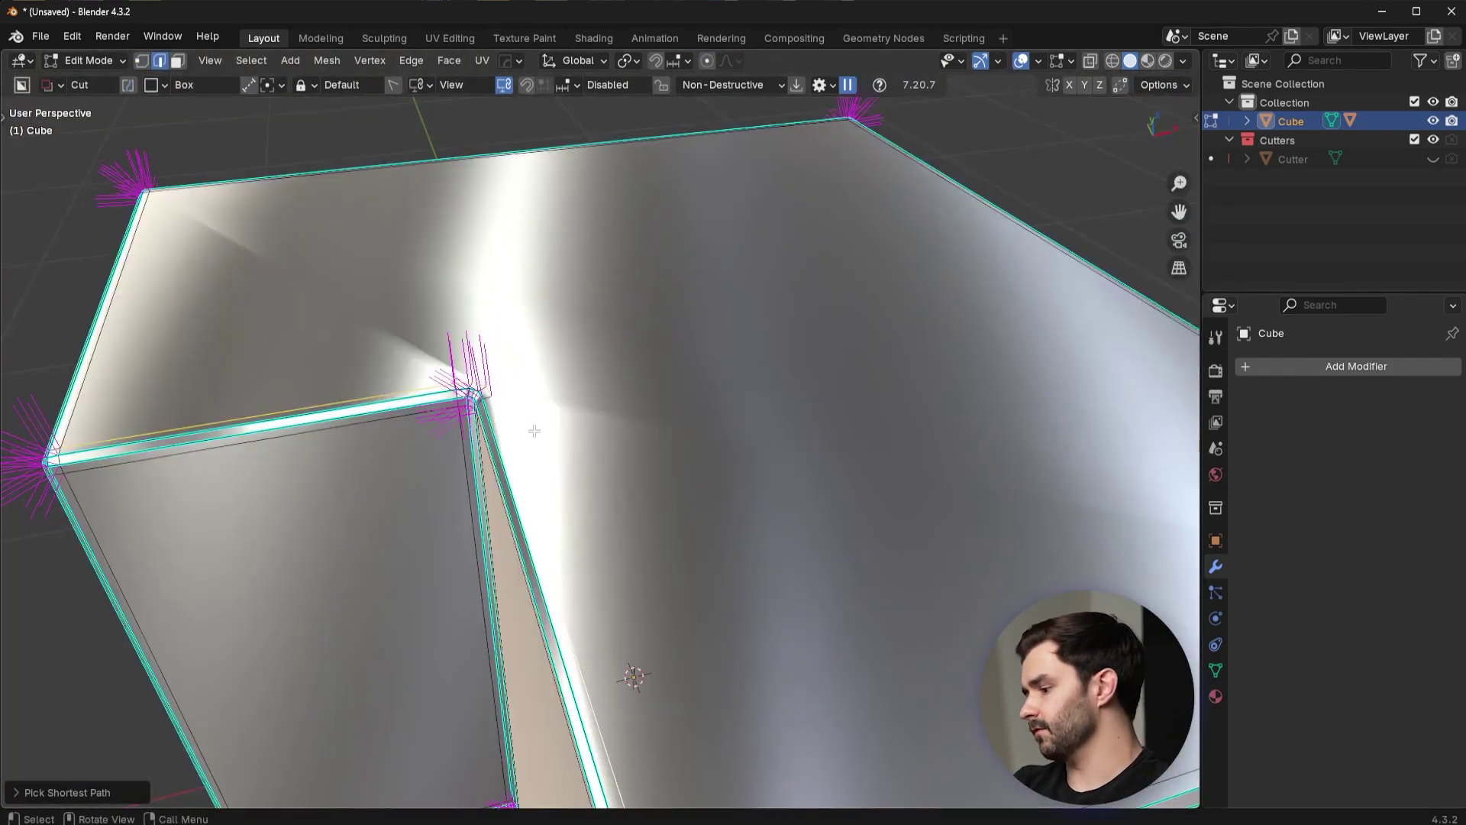
Examine the split normals at the notch's upper inner corner from the orthographic front view.
{"action": "key", "text": "KP_3"}
{"action": "key", "text": "KP_1"}
{"action": "middle_click_drag", "start_coordinate": [462, 289], "coordinate": [560, 433], "text": "shift"}
{"action": "scroll", "coordinate": [533, 238], "scroll_direction": "up", "scroll_amount": 5}
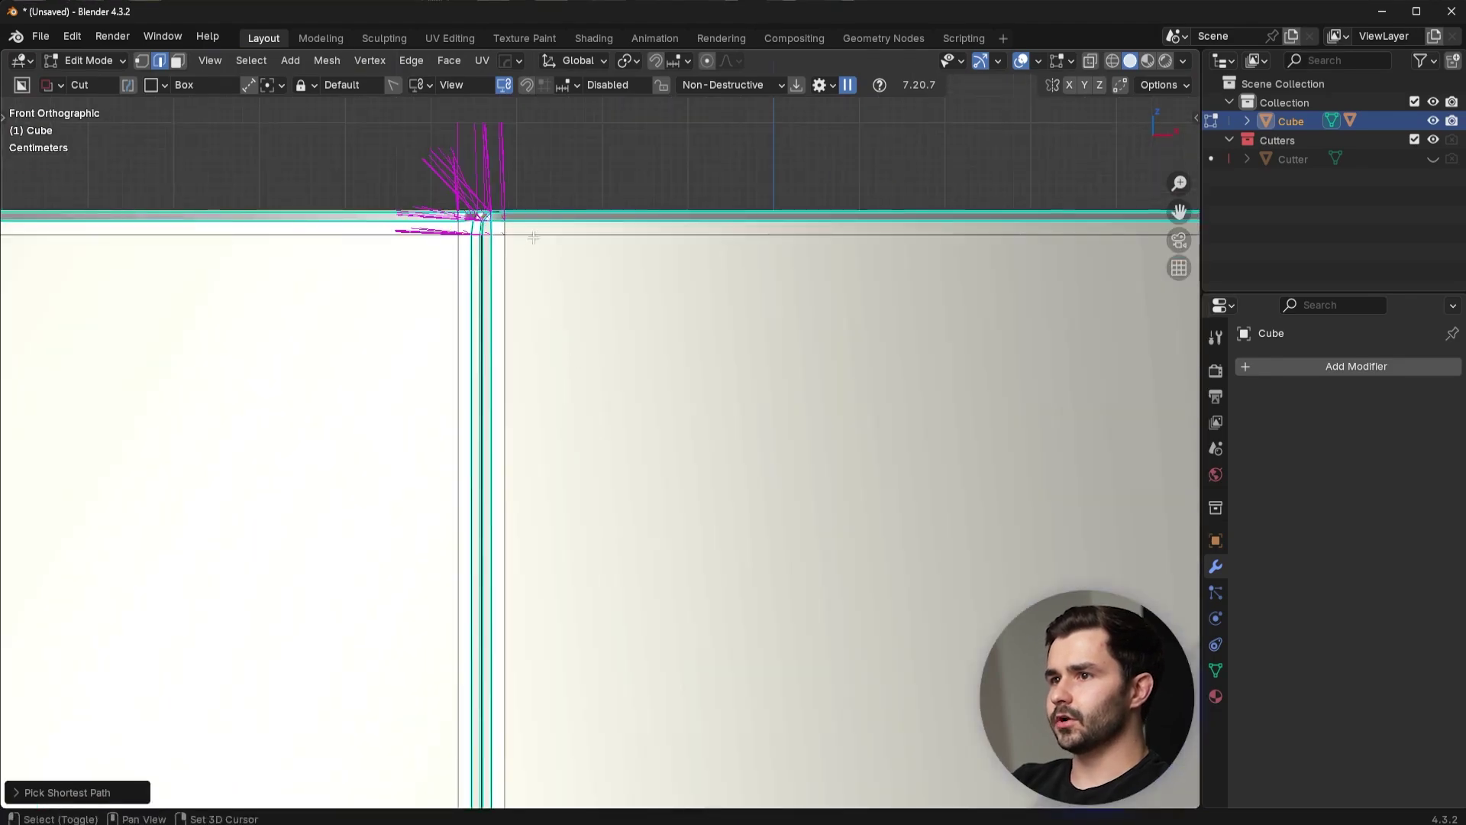
{"action": "middle_click_drag", "start_coordinate": [533, 237], "coordinate": [626, 480], "text": "shift"}
{"action": "scroll", "coordinate": [639, 433], "scroll_direction": "up", "scroll_amount": 10}
{"action": "scroll", "coordinate": [619, 419], "scroll_direction": "down", "scroll_amount": 3}
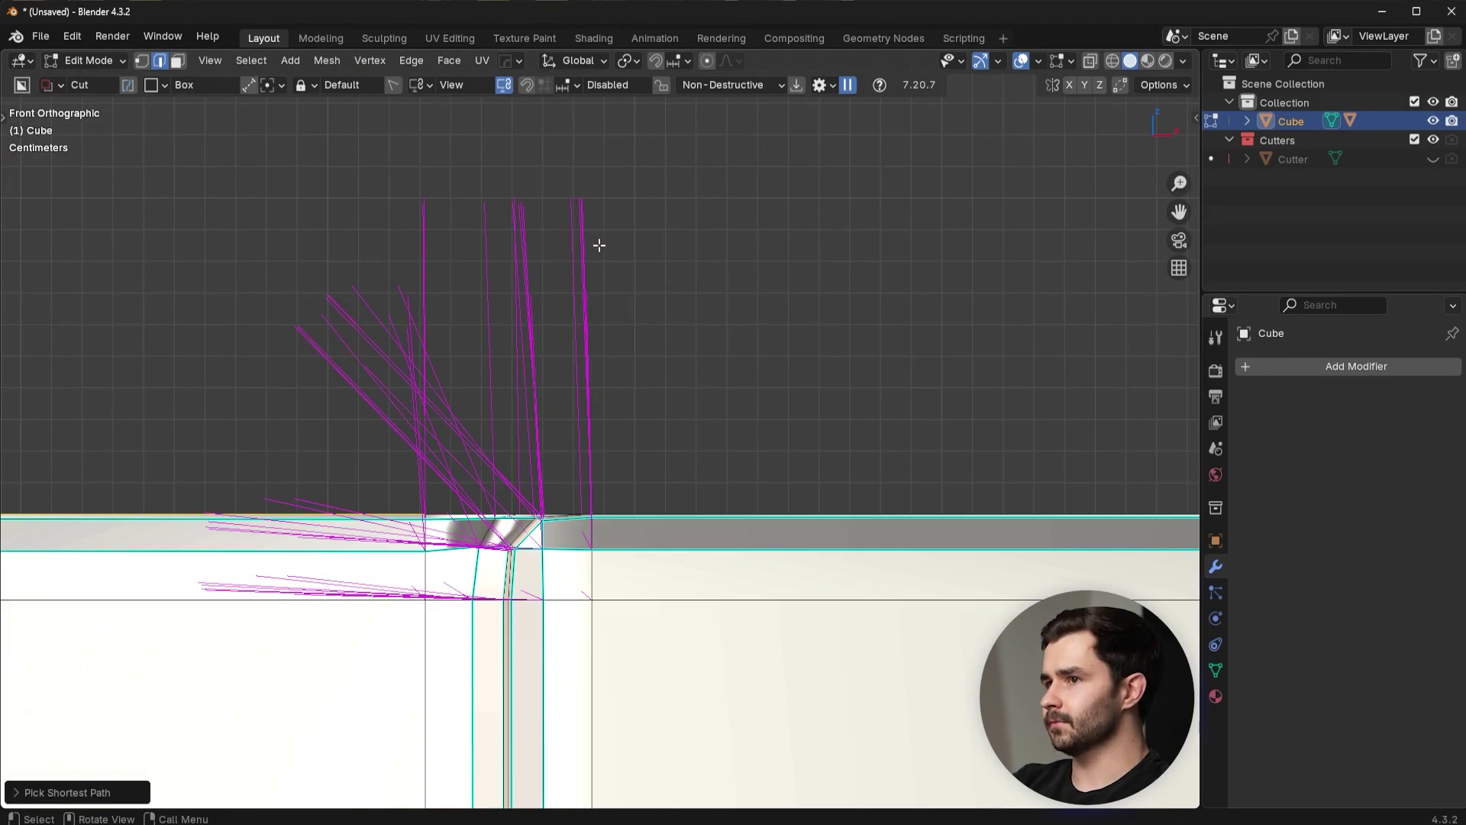
{"action": "scroll", "coordinate": [590, 386], "scroll_direction": "up", "scroll_amount": 4}
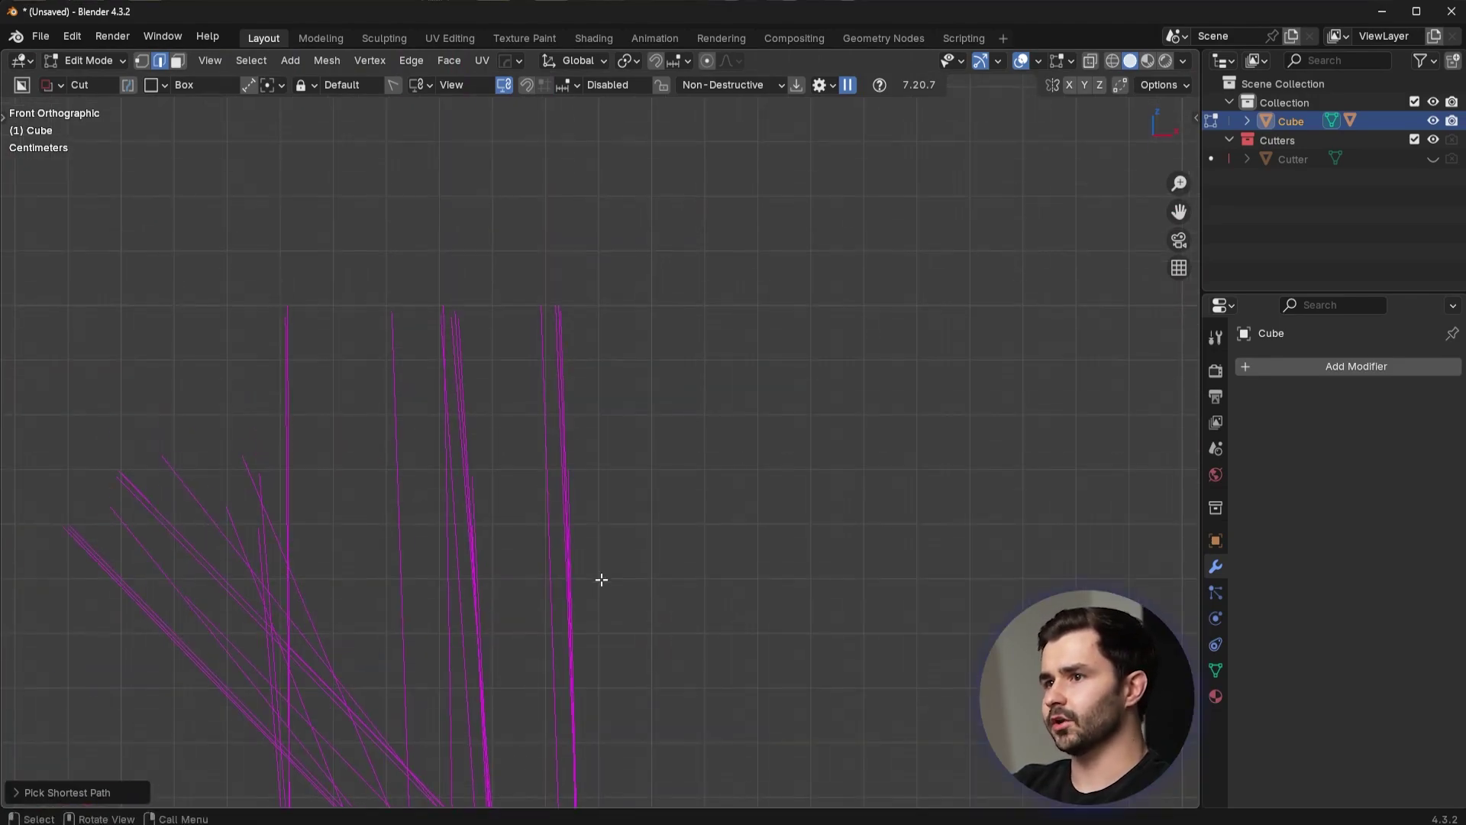
{"action": "scroll", "coordinate": [601, 585], "scroll_direction": "down", "scroll_amount": 4}
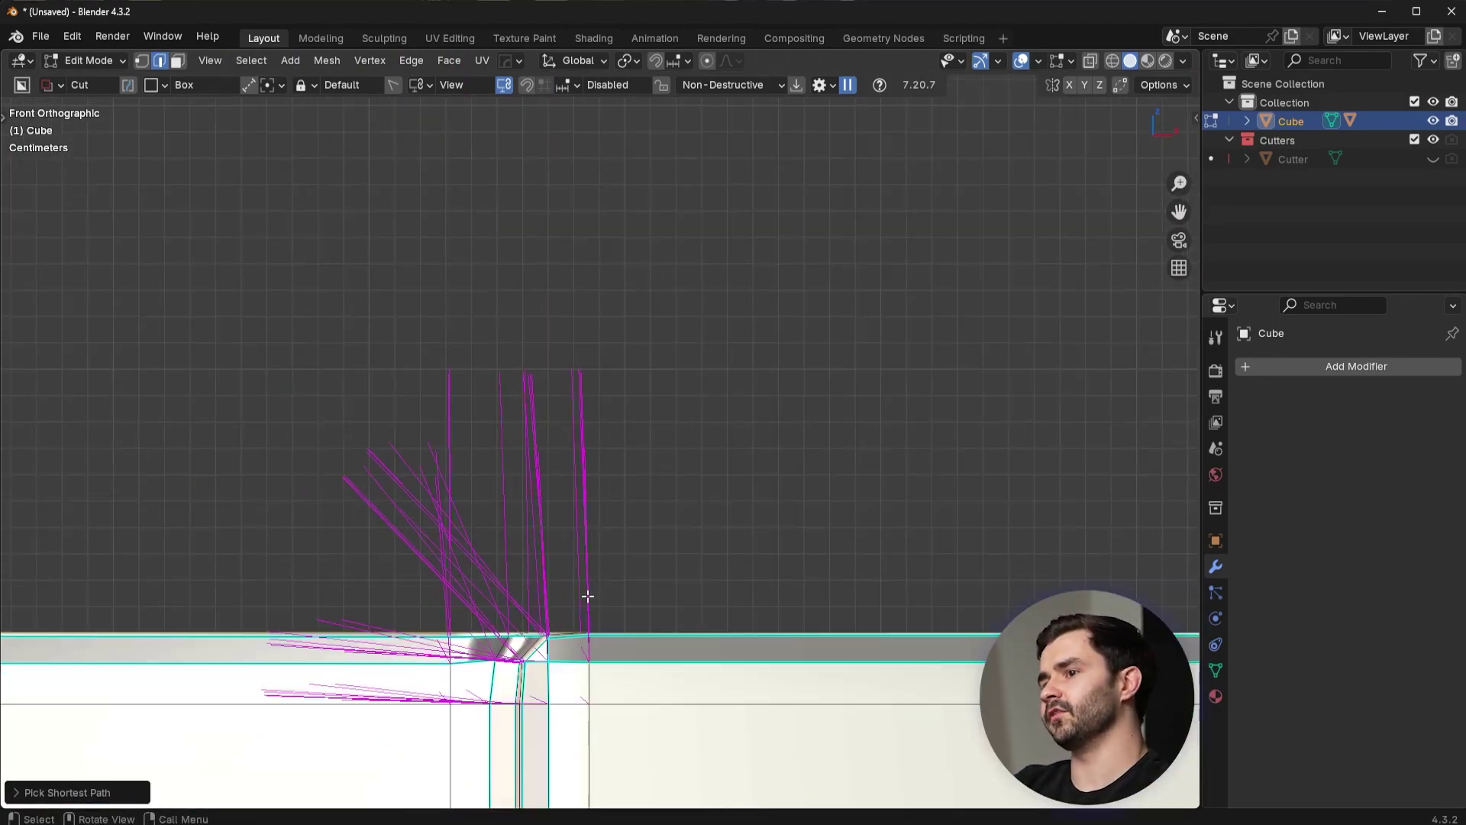
{"action": "scroll", "coordinate": [613, 573], "scroll_direction": "up", "scroll_amount": 4}
{"action": "scroll", "coordinate": [607, 489], "scroll_direction": "down", "scroll_amount": 3}
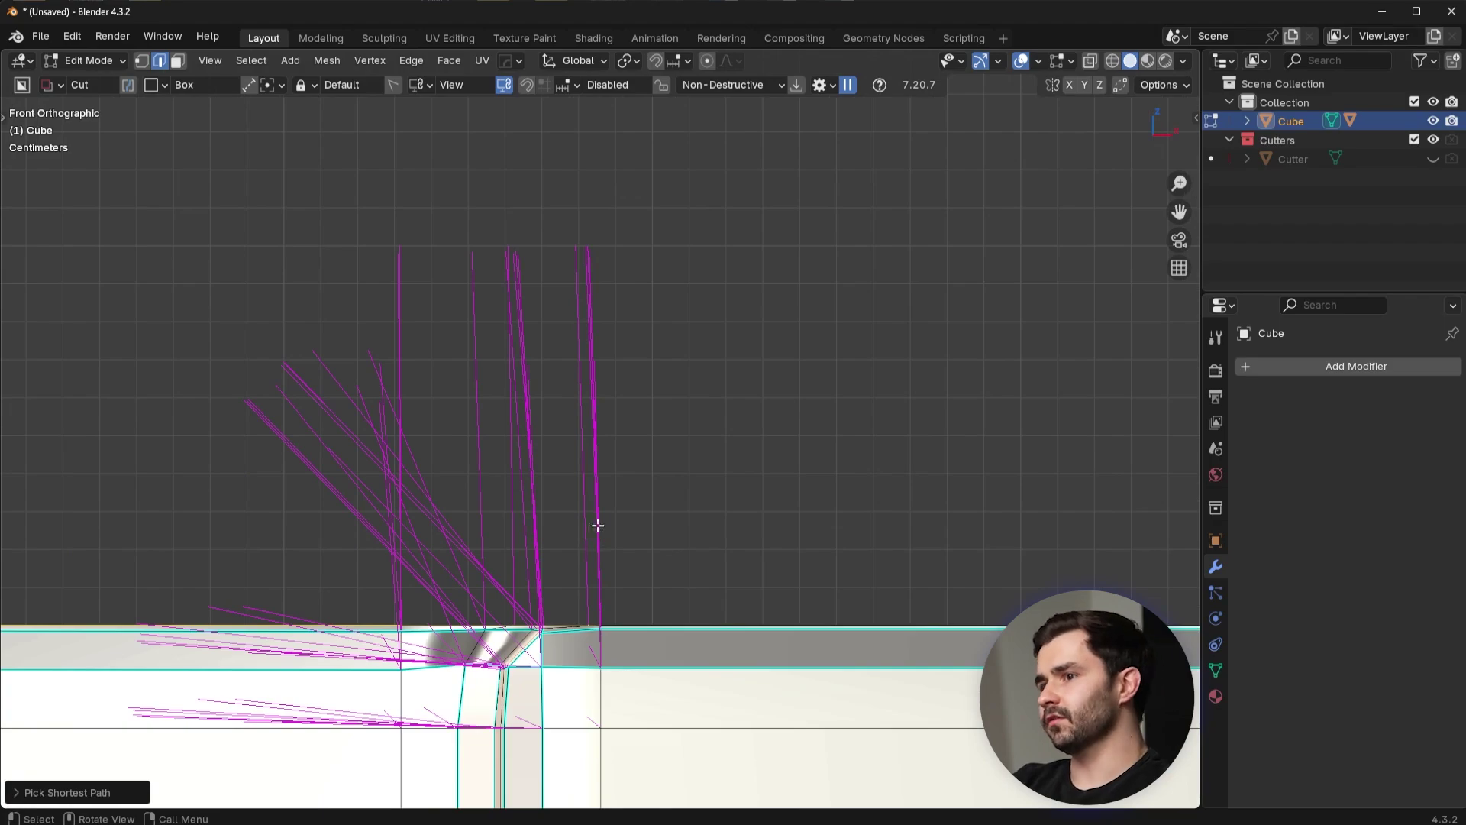
Return the cube to Object Mode and examine its top shading around the notch, ending in front view.
{"action": "middle_click_drag", "start_coordinate": [634, 419], "coordinate": [685, 392]}
{"action": "key", "text": "3"}
{"action": "key", "text": "Tab"}
{"action": "key", "text": "KP_1"}
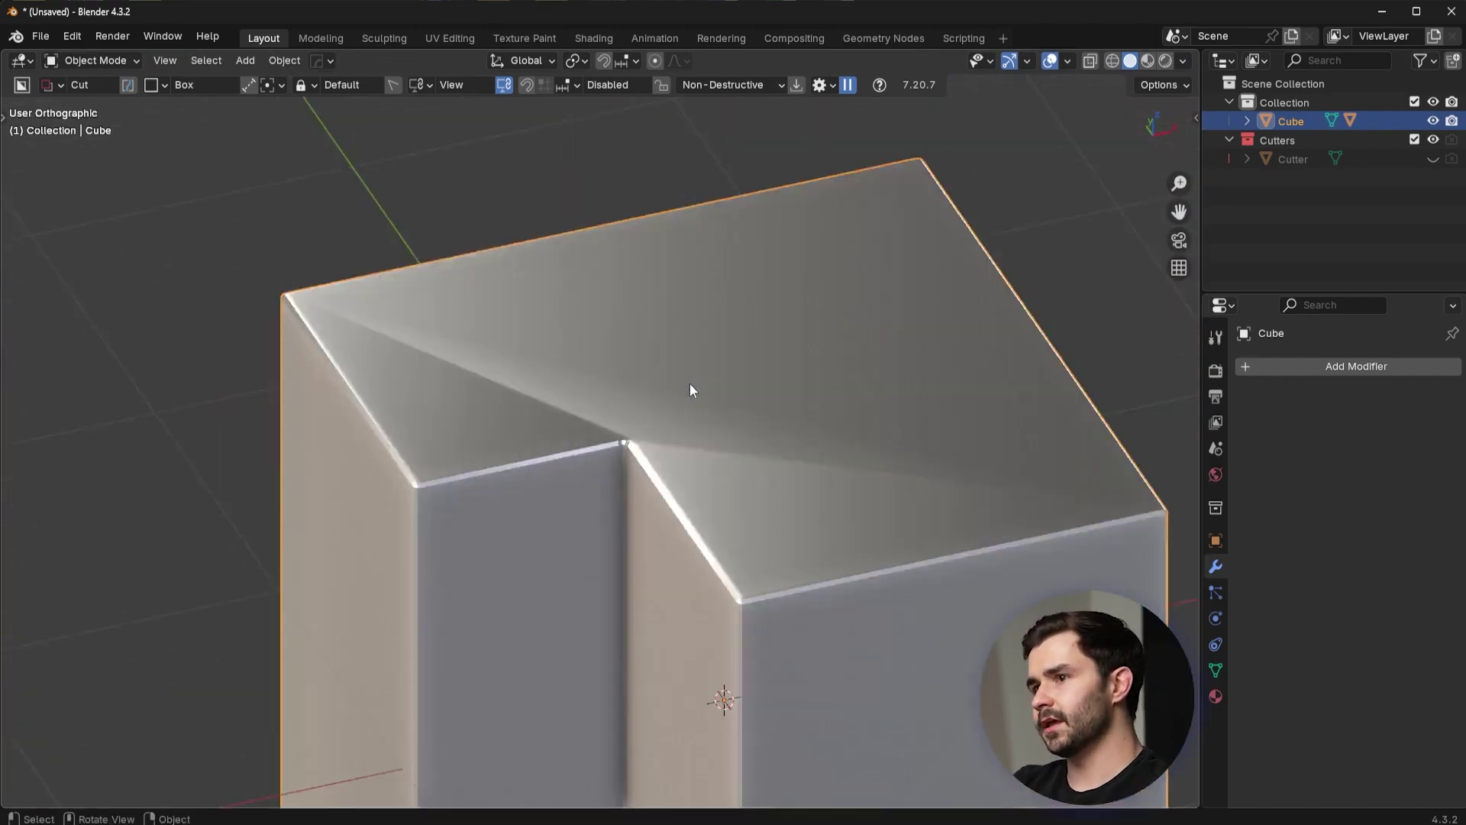
{"action": "scroll", "coordinate": [690, 384], "scroll_direction": "up", "scroll_amount": 3}
{"action": "key", "text": "Tab"}
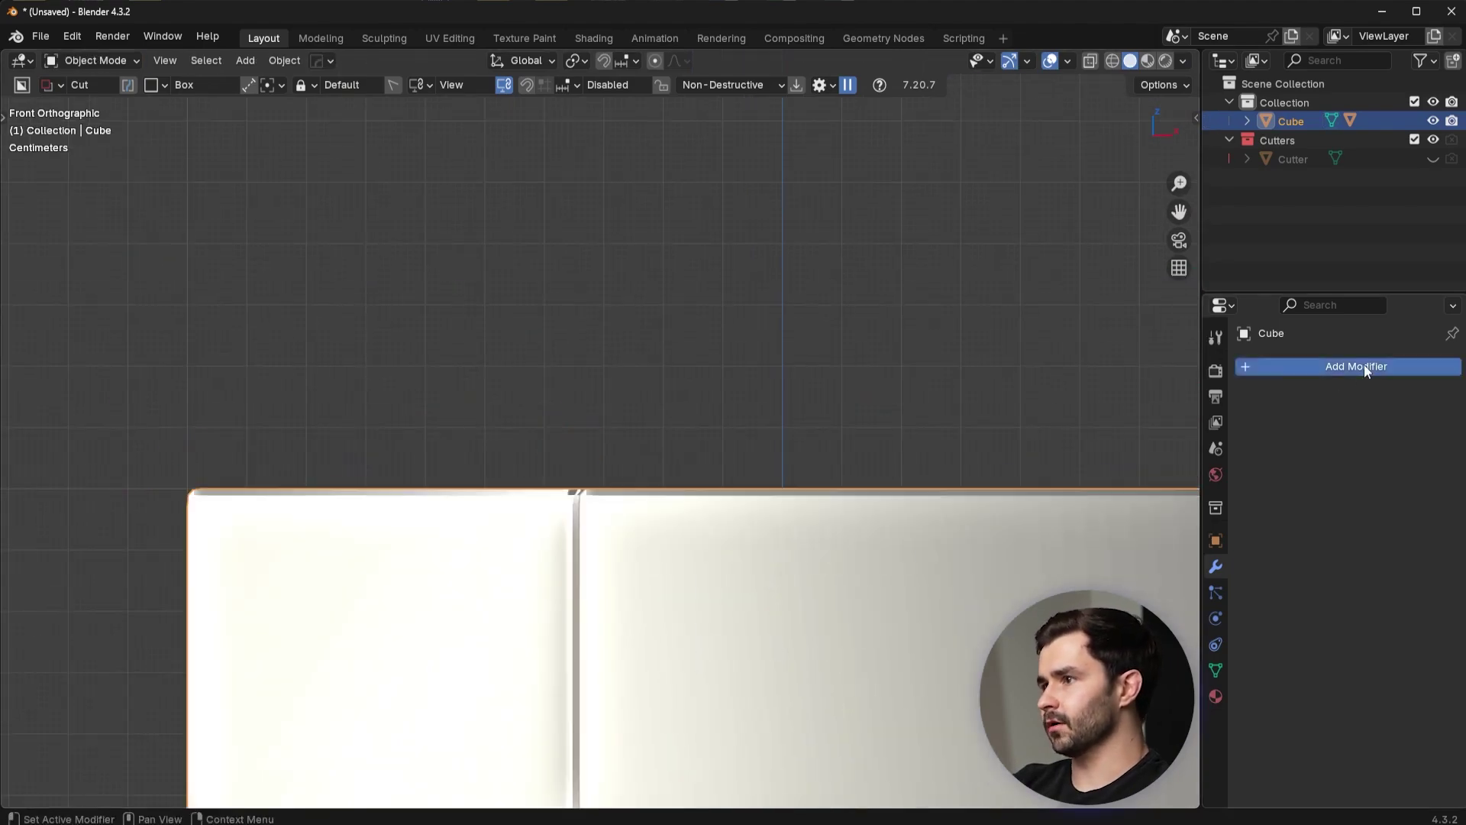
Add a Weighted Normal modifier to the cube and apply it.
{"action": "left_click", "coordinate": [1366, 369]}
{"action": "mouse_move", "coordinate": [1299, 365]}
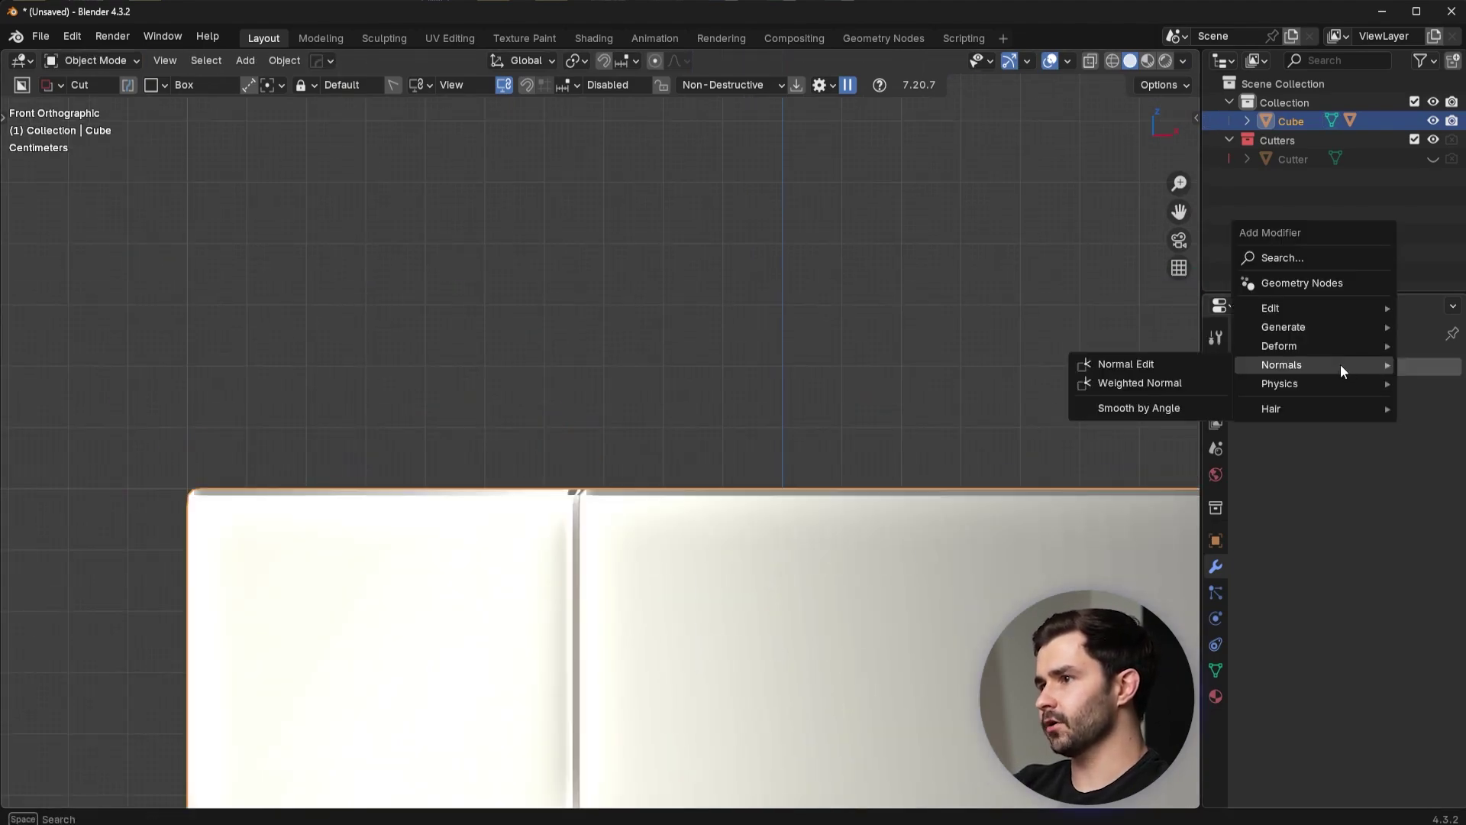
{"action": "left_click", "coordinate": [1189, 390]}
{"action": "middle_click_drag", "start_coordinate": [1142, 393], "coordinate": [752, 382]}
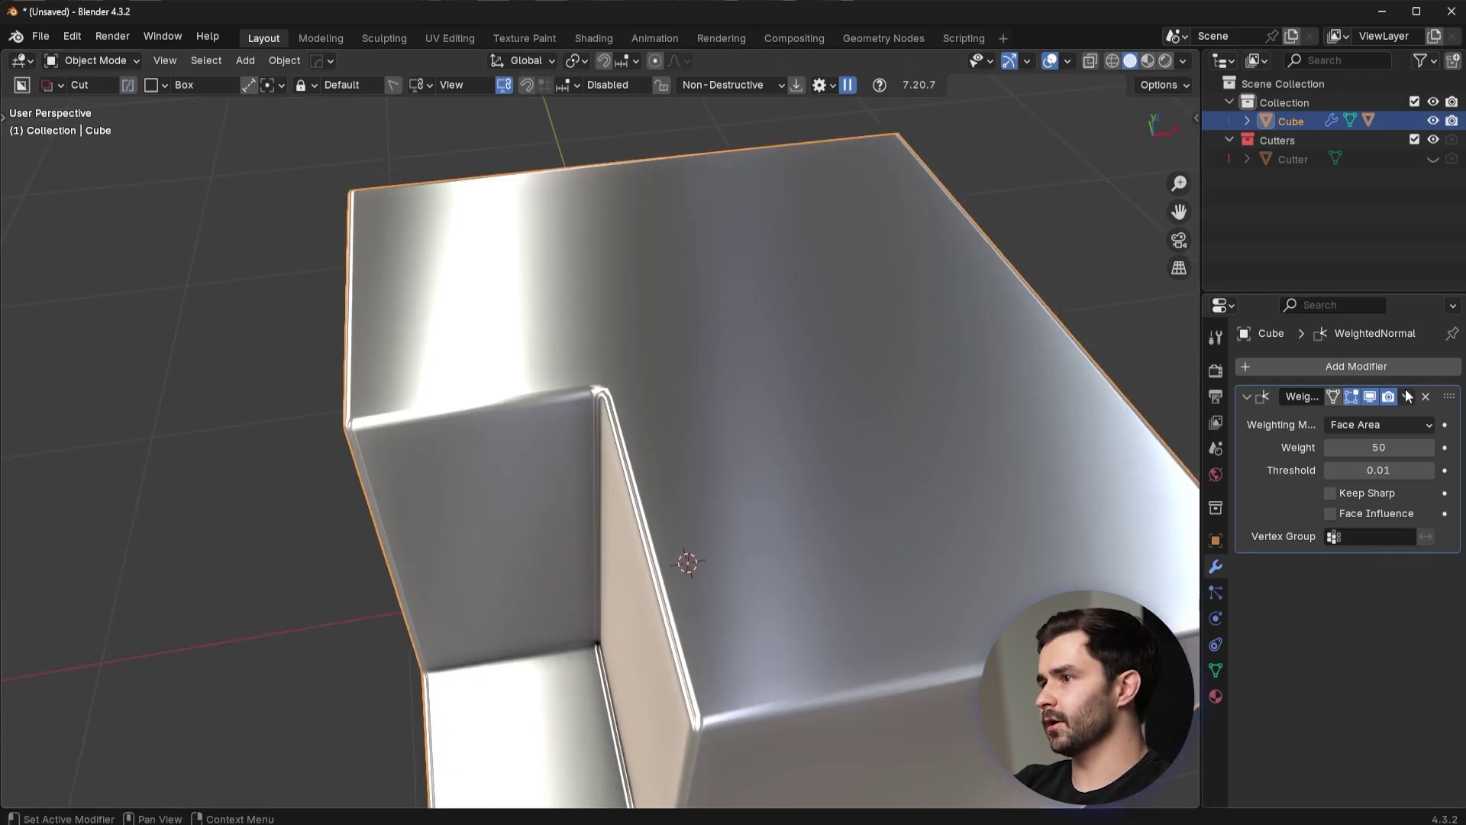
{"action": "left_click", "coordinate": [1409, 395]}
{"action": "left_click", "coordinate": [1332, 415]}
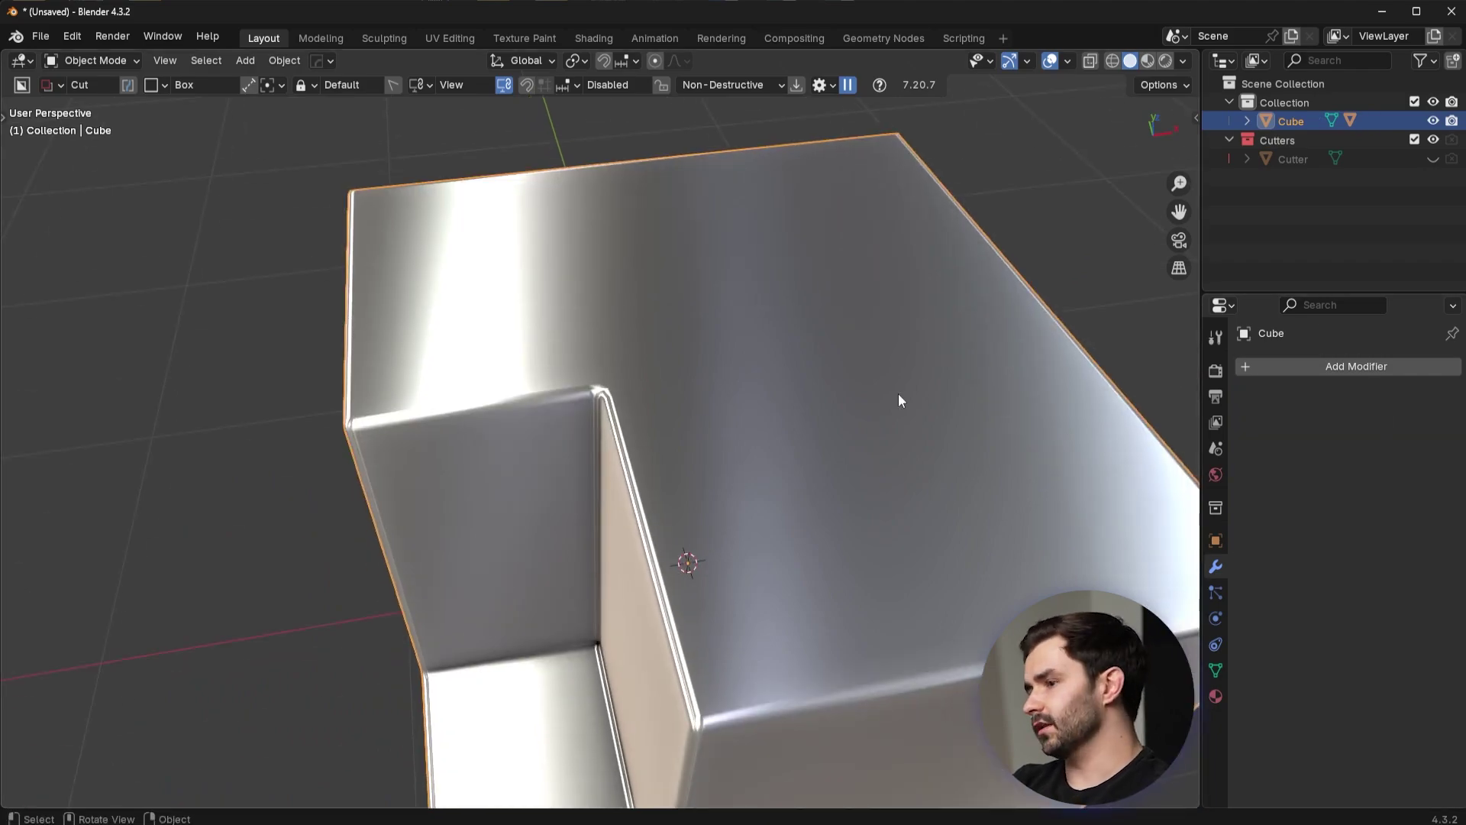
Examine the weighted split normals at the notch's inner corner in Edit Mode, from the front and in perspective.
{"action": "key", "text": "KP_1"}
{"action": "scroll", "coordinate": [658, 285], "scroll_direction": "up", "scroll_amount": 6}
{"action": "key", "text": "Tab"}
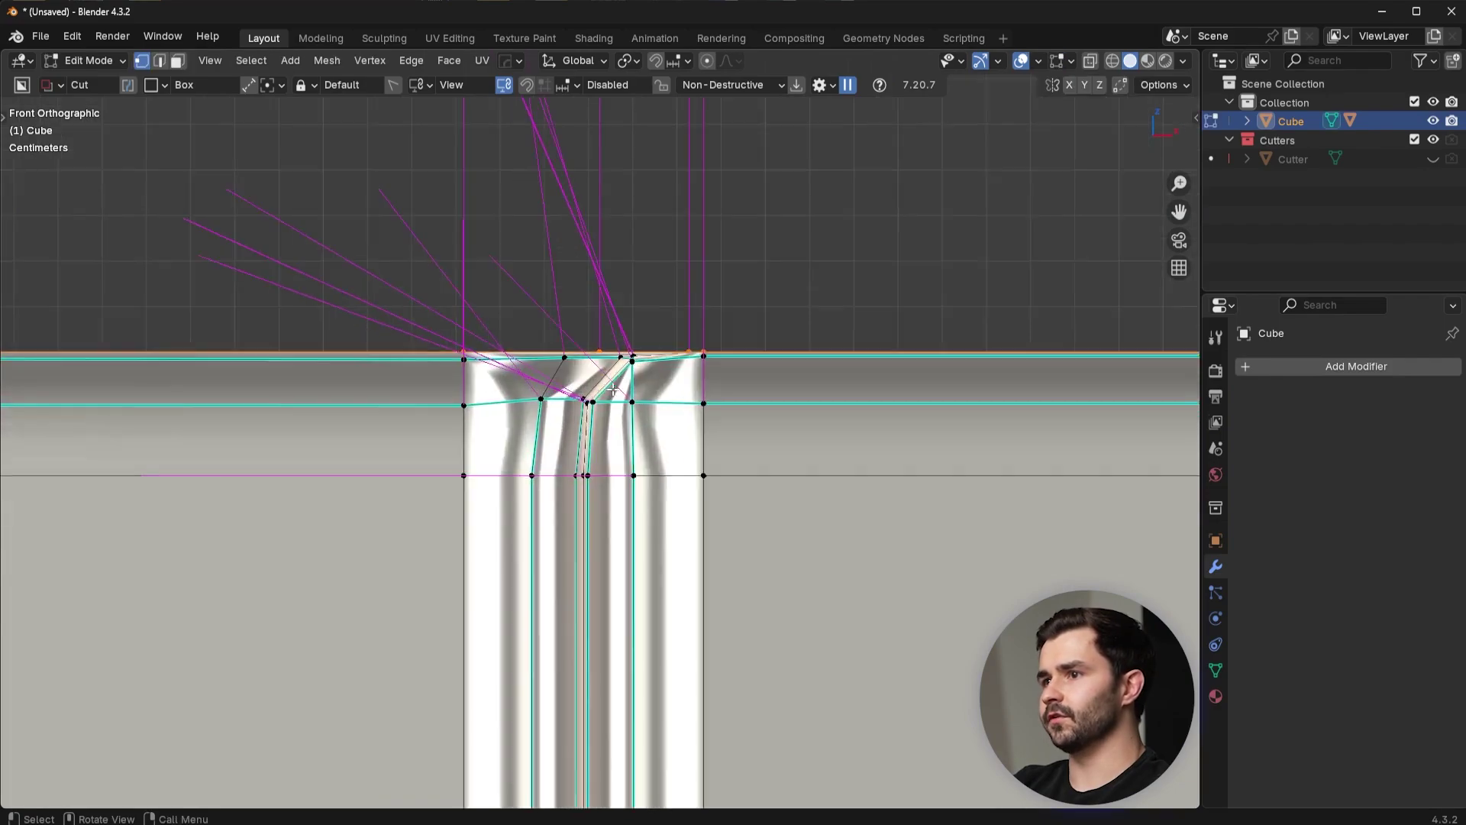
{"action": "middle_click_drag", "start_coordinate": [638, 407], "coordinate": [614, 533], "text": "shift"}
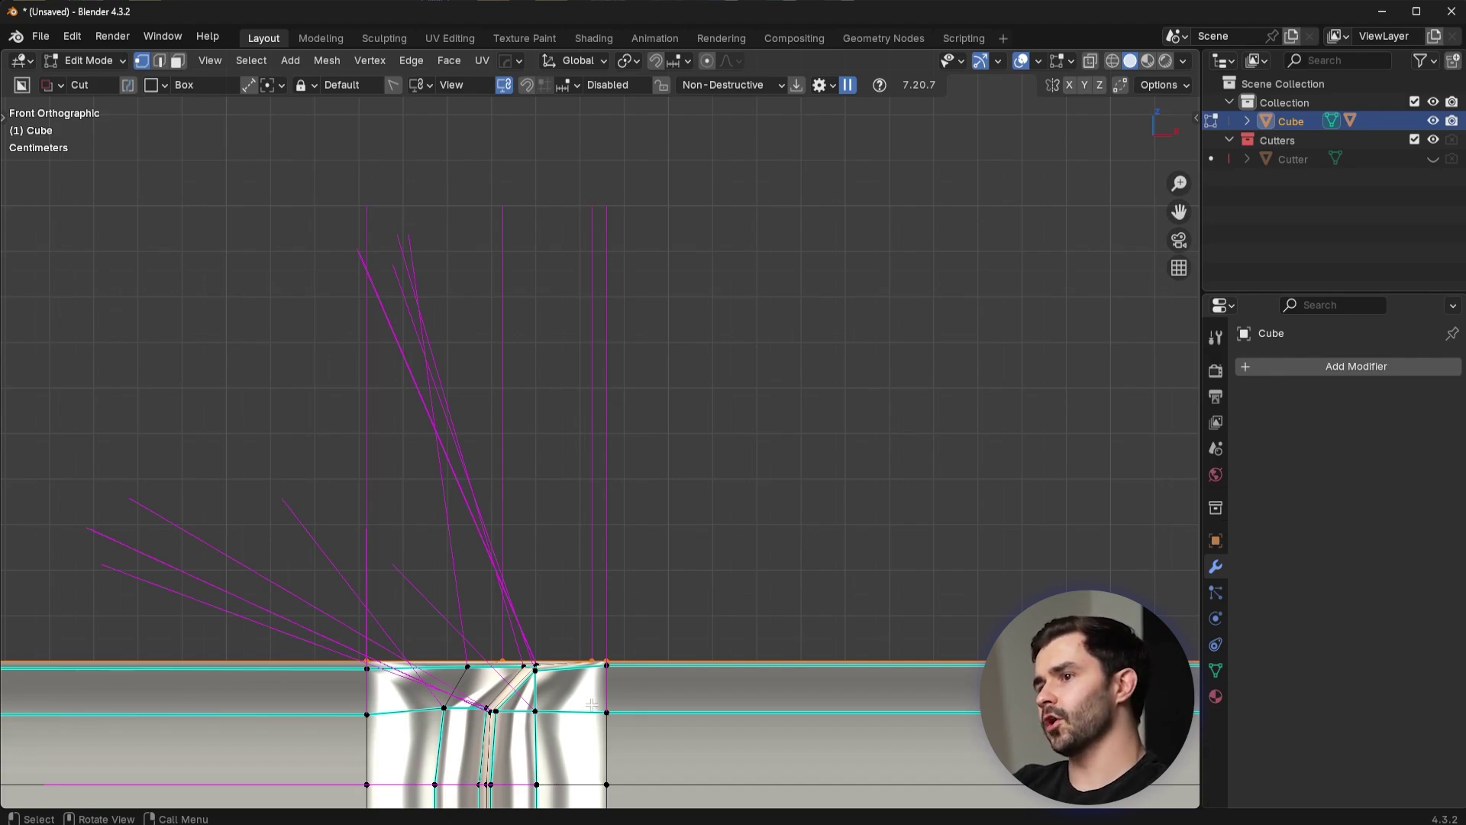
{"action": "middle_click_drag", "start_coordinate": [661, 566], "coordinate": [678, 631]}
{"action": "scroll", "coordinate": [654, 553], "scroll_direction": "down", "scroll_amount": 6}
{"action": "key", "text": "Tab"}
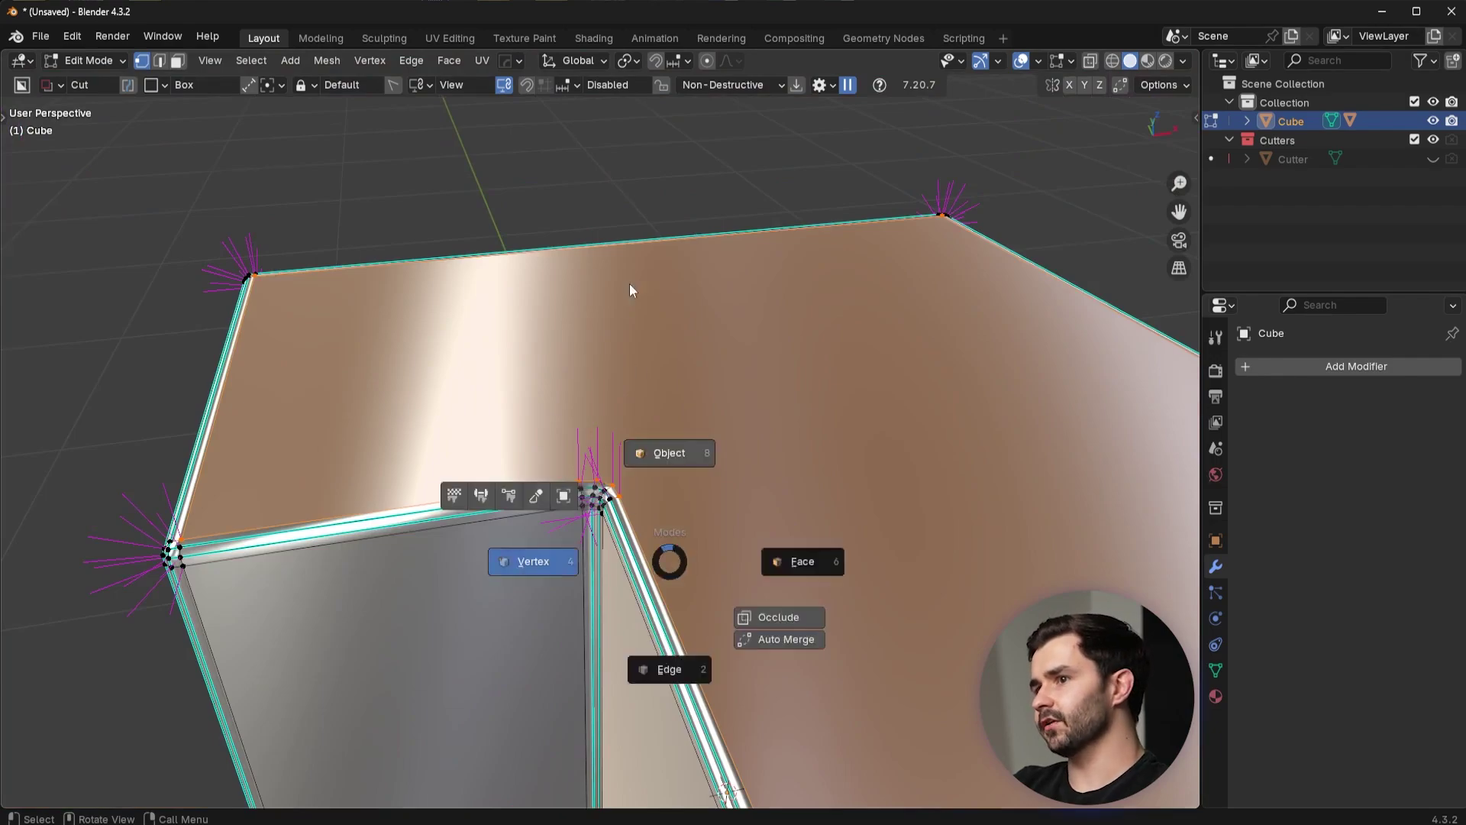
{"action": "left_click", "coordinate": [632, 288]}
{"action": "key", "text": "KP_1"}
{"action": "scroll", "coordinate": [695, 434], "scroll_direction": "up", "scroll_amount": 5}
Undo the application of Weighted Normal and remove the modifier from the cube.
{"action": "key", "text": "ctrl+z"}
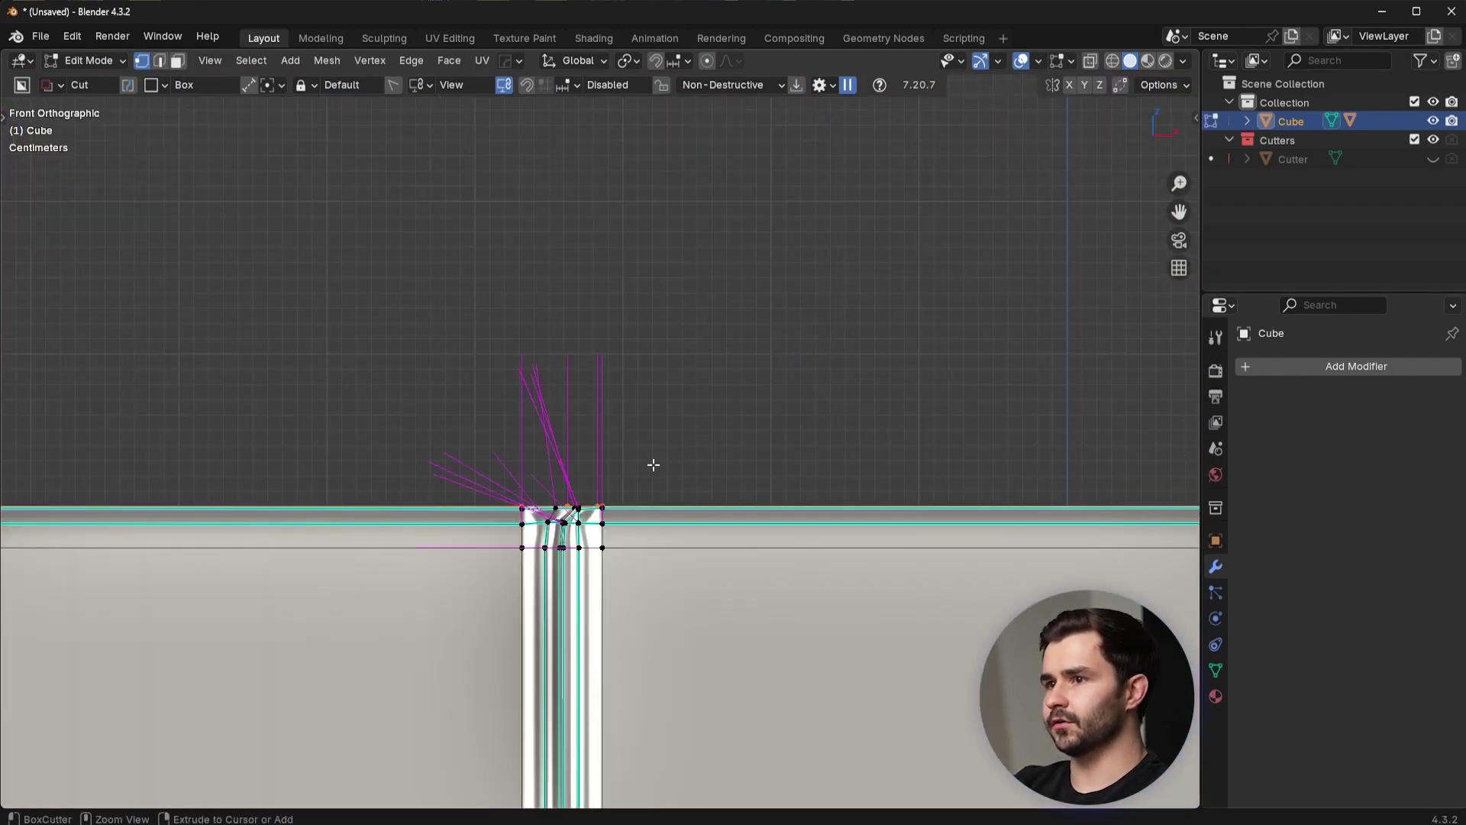
{"action": "key", "text": "ctrl+z"}
{"action": "key", "text": "ctrl+z"}
{"action": "left_click", "coordinate": [1426, 396]}
Examine the notch corner's unweighted split normals in Edit Mode, ending in Object Mode.
{"action": "key", "text": "Tab"}
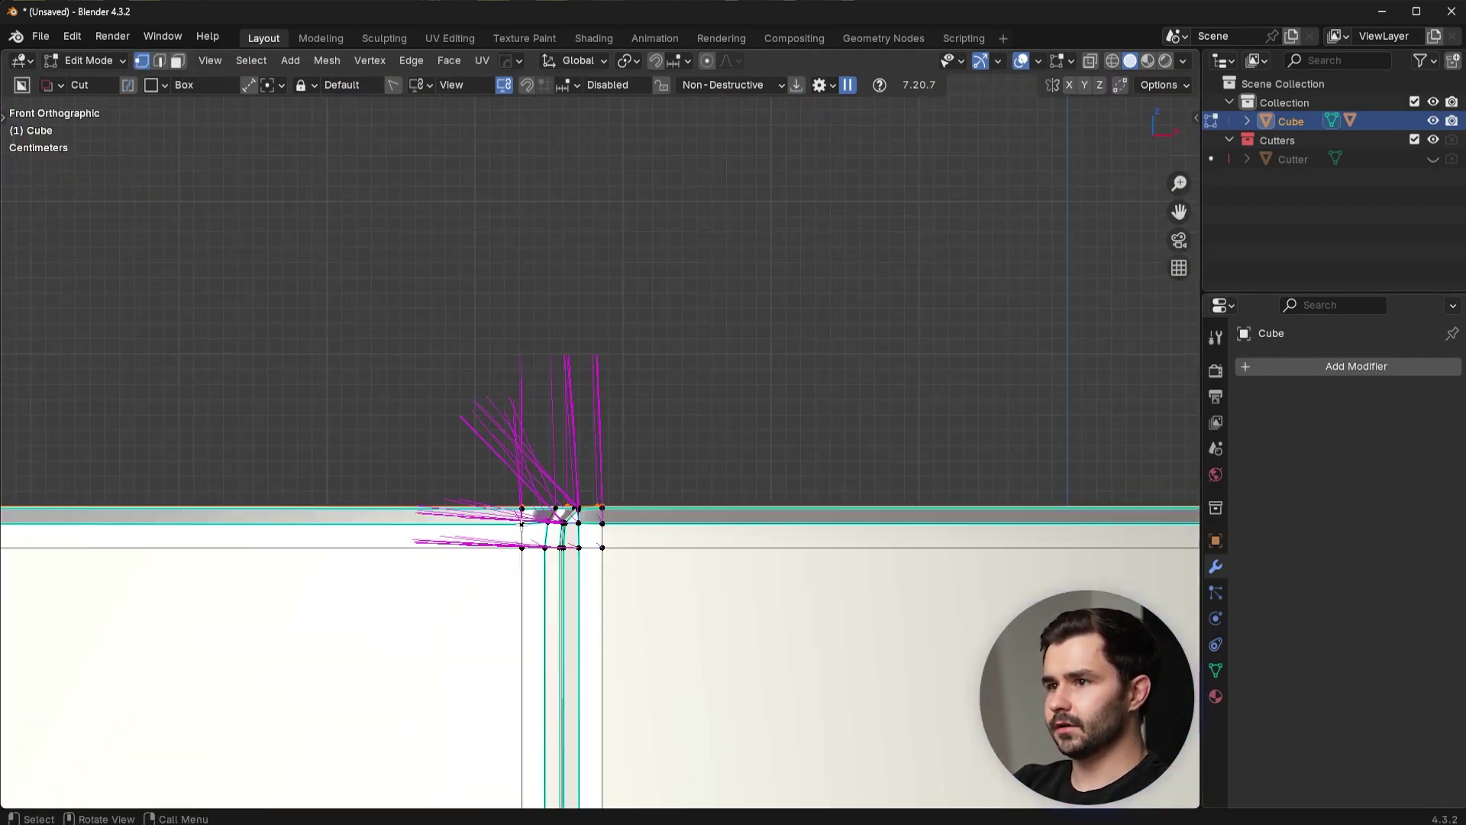
{"action": "scroll", "coordinate": [599, 386], "scroll_direction": "up", "scroll_amount": 3}
{"action": "key", "text": "Tab"}
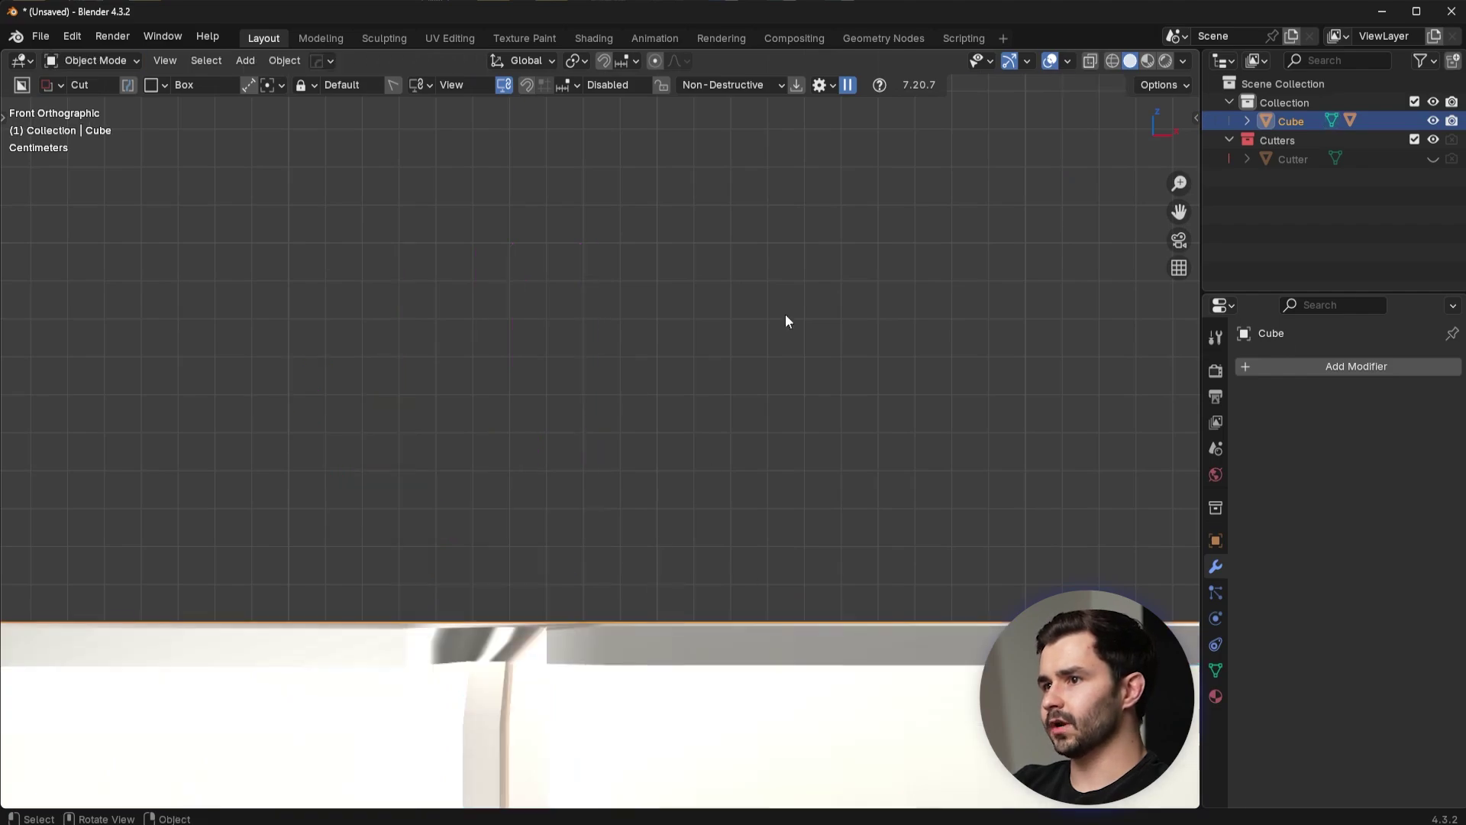
Add the Weighted Normal modifier to the cube again and apply it.
{"action": "left_click", "coordinate": [1380, 368]}
{"action": "mouse_move", "coordinate": [1354, 368]}
{"action": "left_click", "coordinate": [1133, 387]}
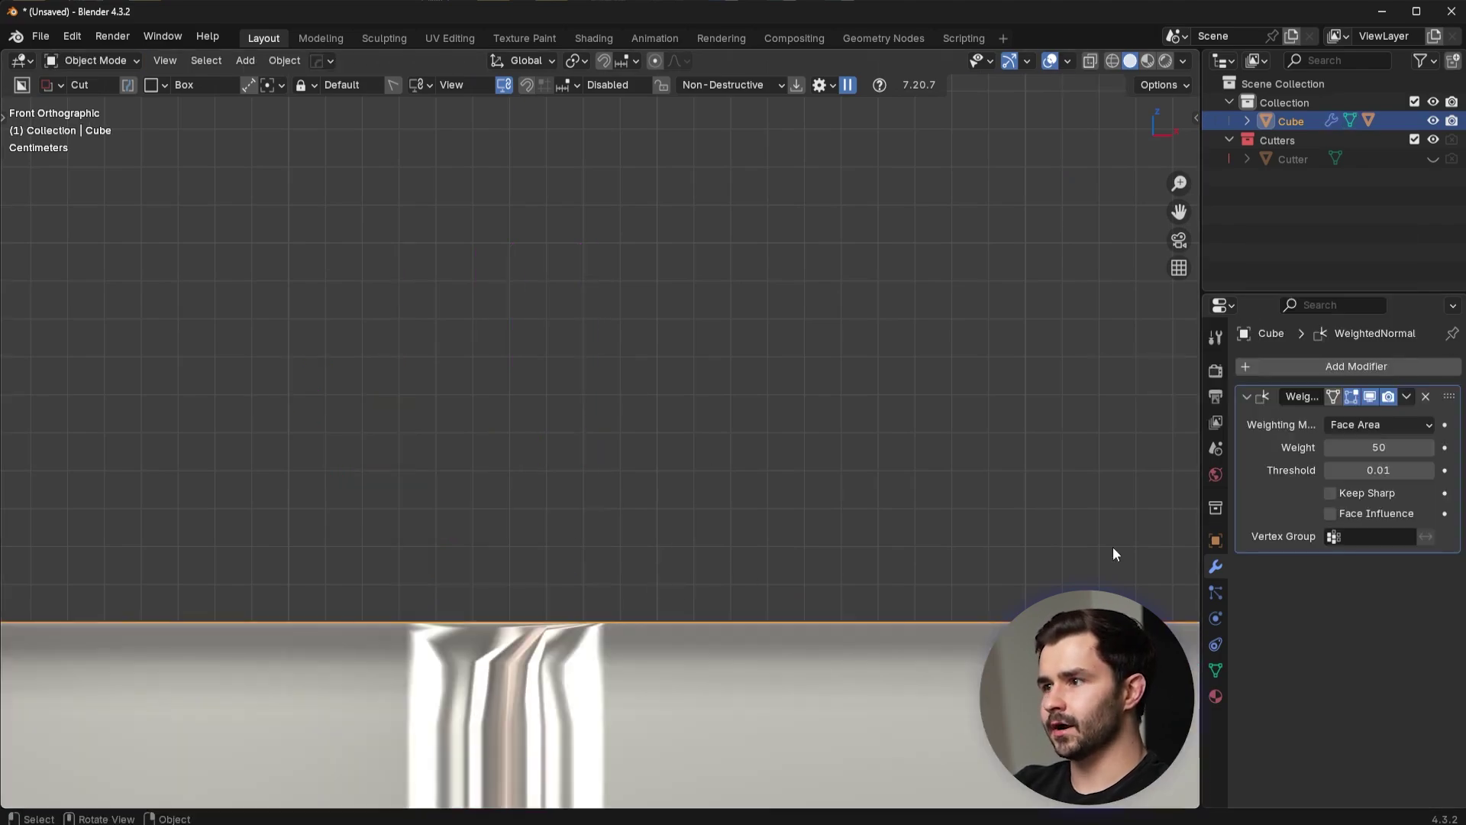
{"action": "left_click", "coordinate": [1407, 396]}
{"action": "left_click", "coordinate": [1390, 418]}
Enter Edit Mode and compare the notch corner's weighted split normals from the front and from several perspective angles.
{"action": "key", "text": "Tab"}
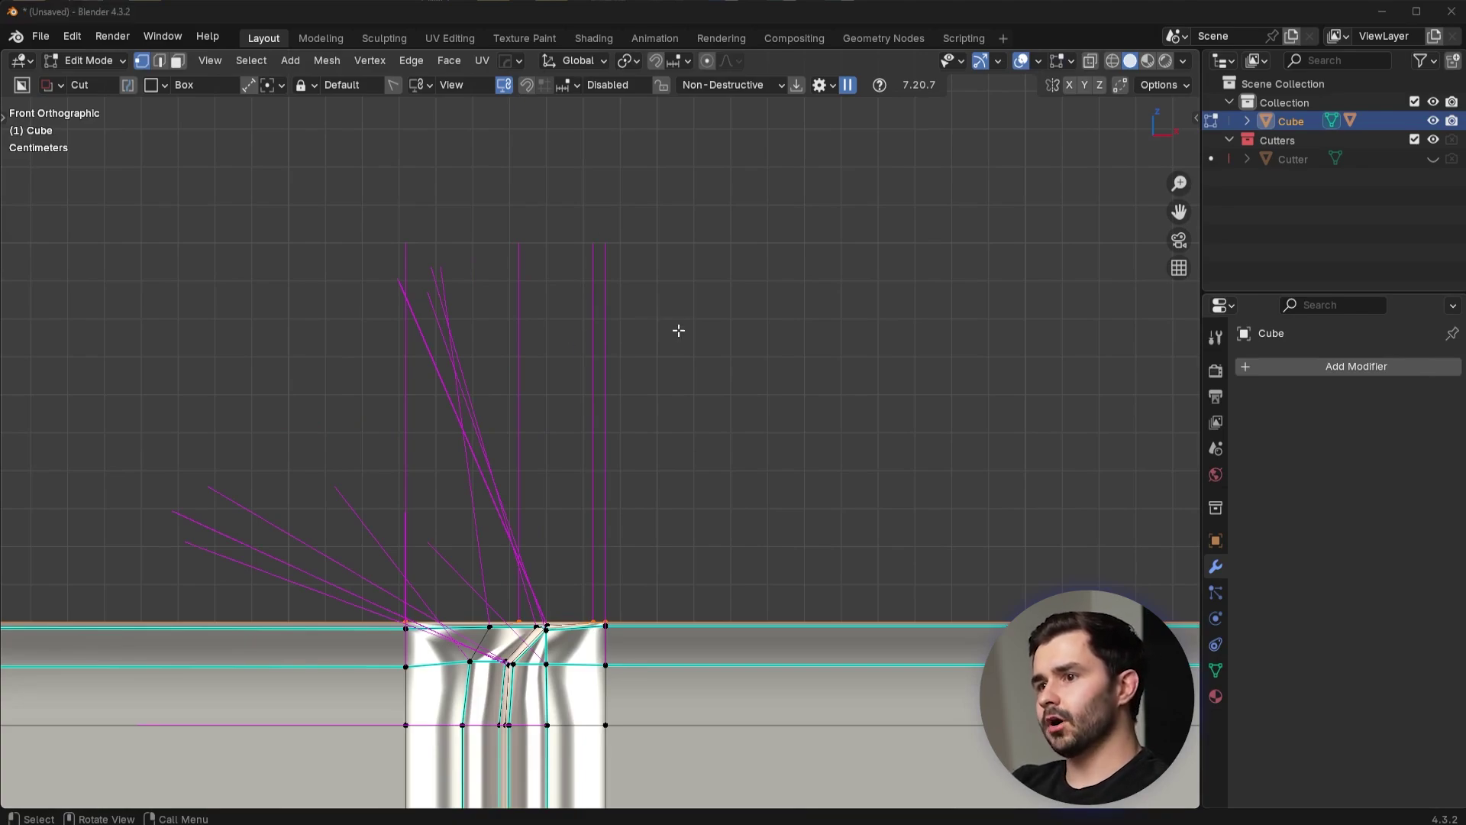
{"action": "middle_click_drag", "start_coordinate": [687, 320], "coordinate": [747, 405]}
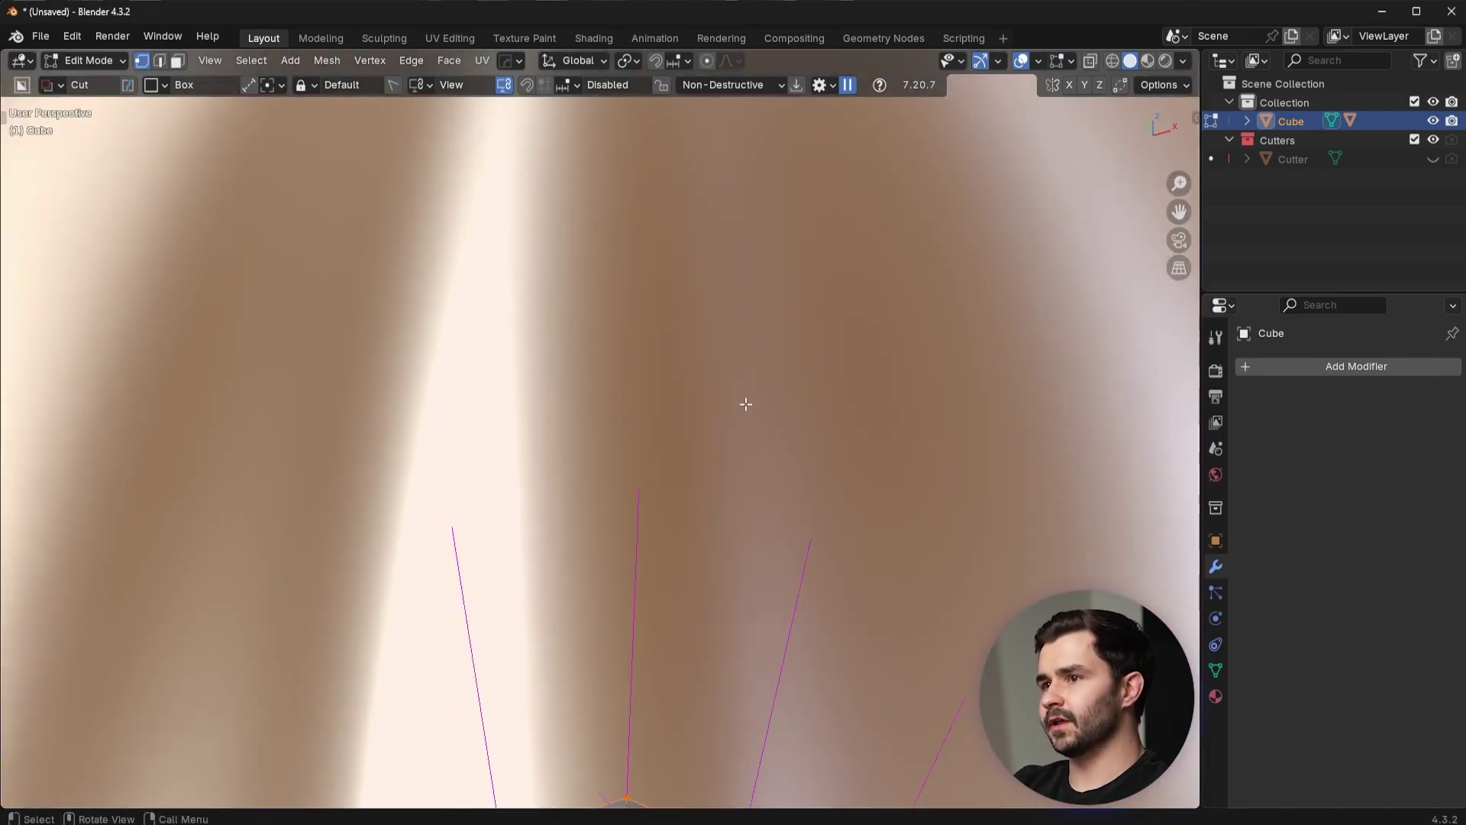
{"action": "scroll", "coordinate": [746, 406], "scroll_direction": "down", "scroll_amount": 5}
{"action": "middle_click_drag", "start_coordinate": [672, 498], "coordinate": [762, 469]}
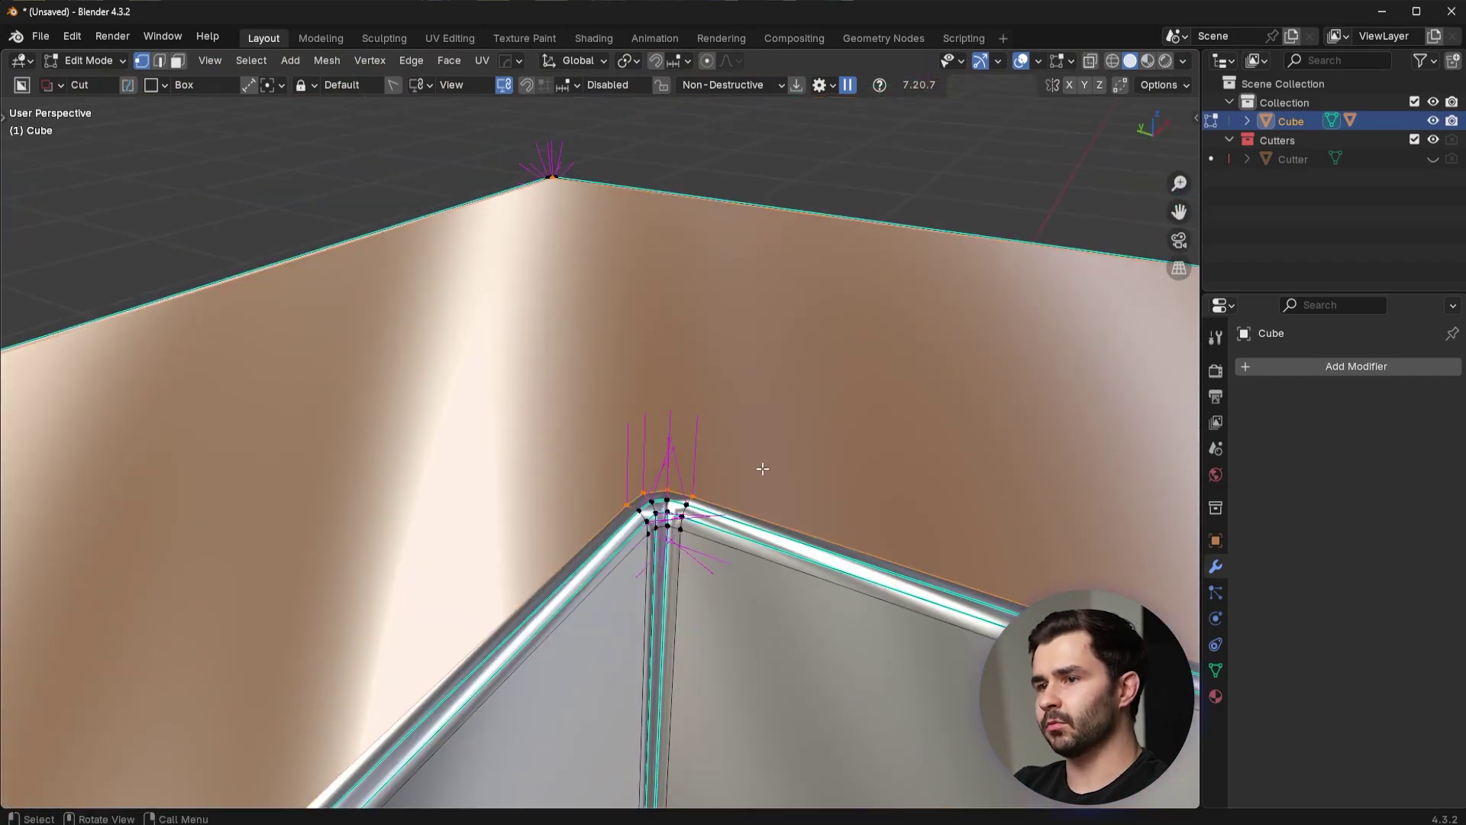
{"action": "middle_click_drag", "start_coordinate": [760, 468], "coordinate": [809, 474]}
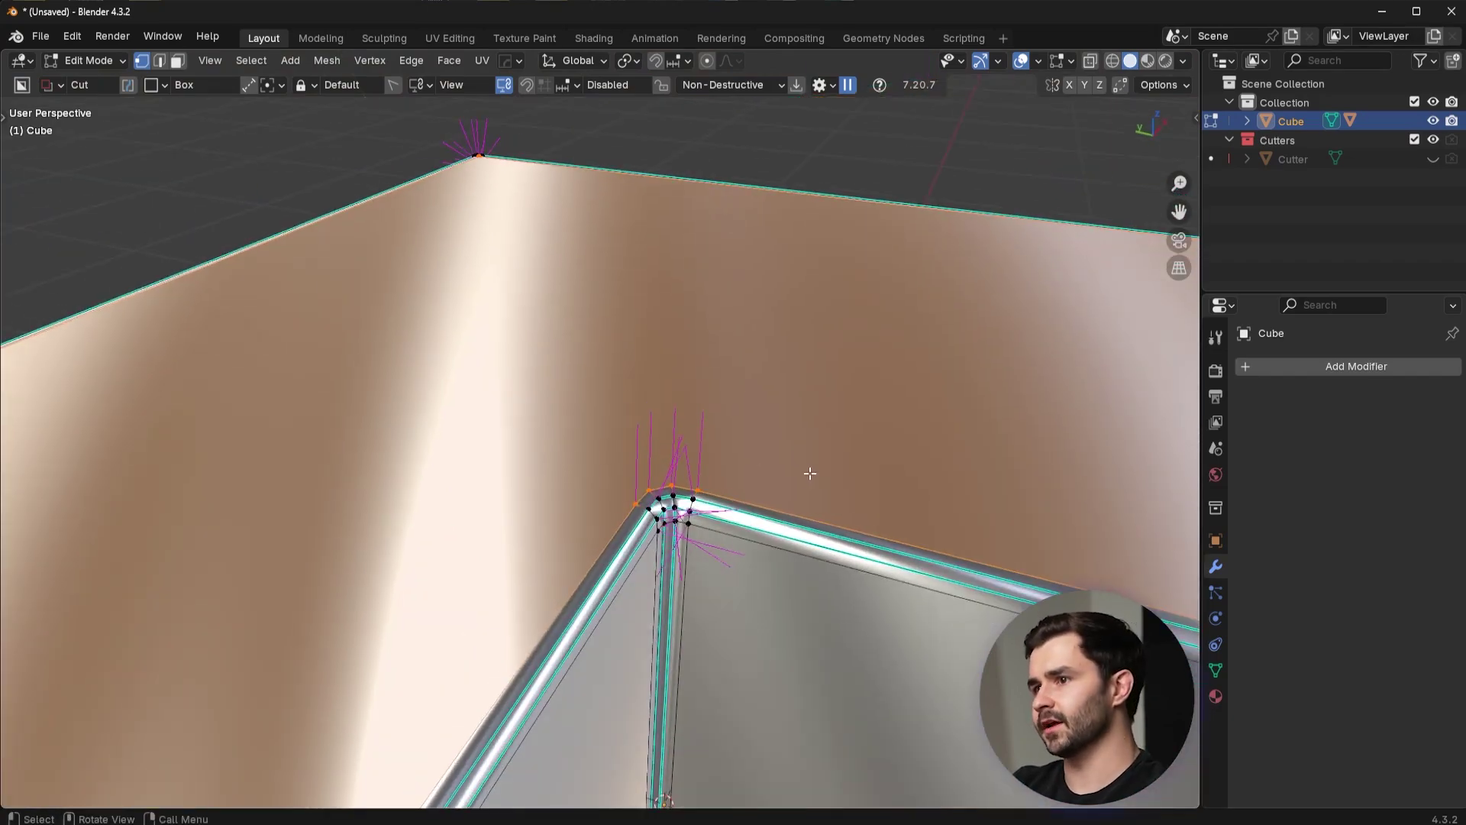
{"action": "middle_click_drag", "start_coordinate": [782, 540], "coordinate": [685, 524]}
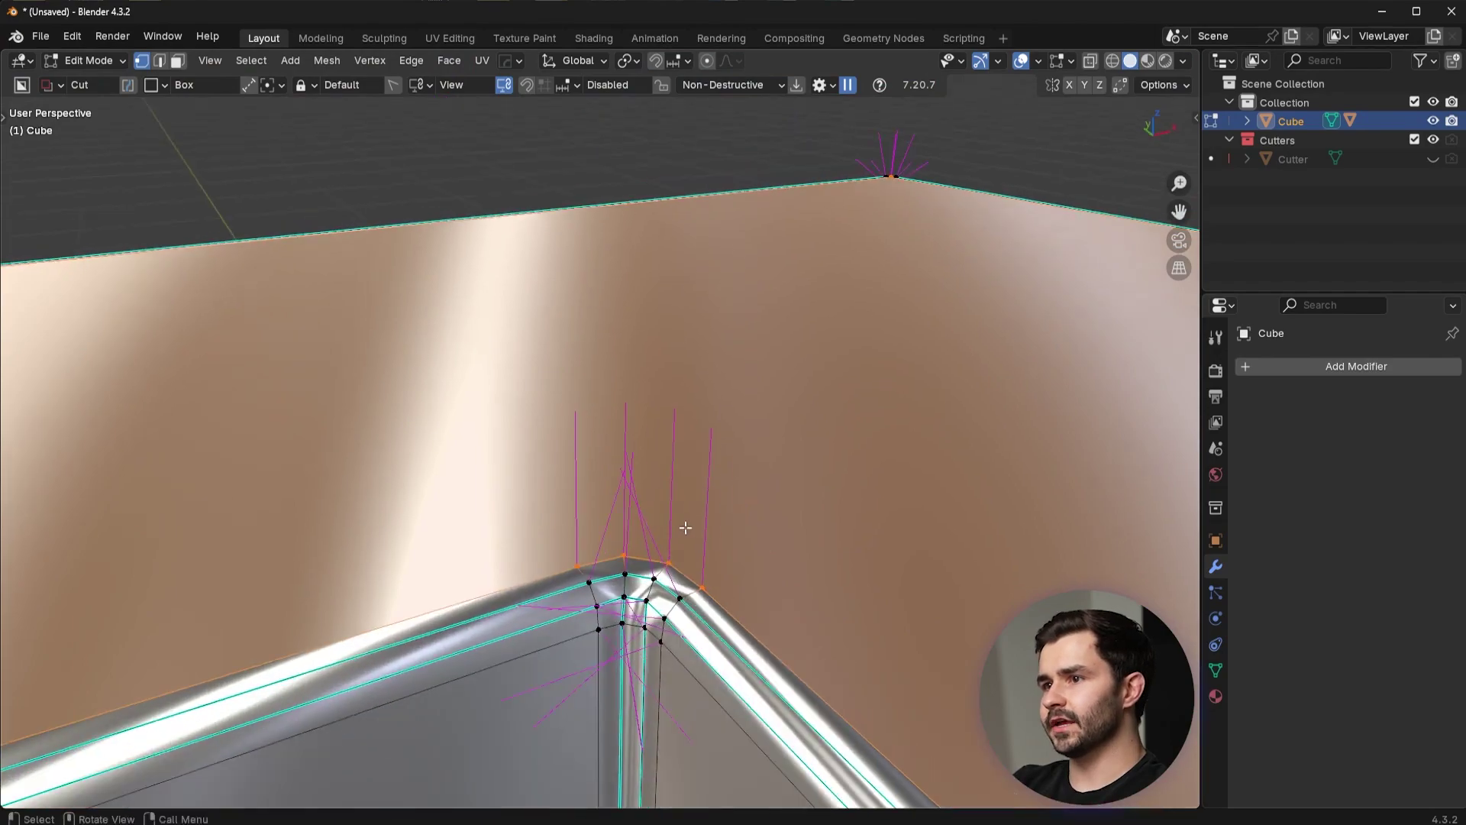
{"action": "middle_click_drag", "start_coordinate": [850, 664], "coordinate": [720, 497]}
{"action": "key", "text": "KP_1"}
{"action": "scroll", "coordinate": [557, 484], "scroll_direction": "up", "scroll_amount": 3}
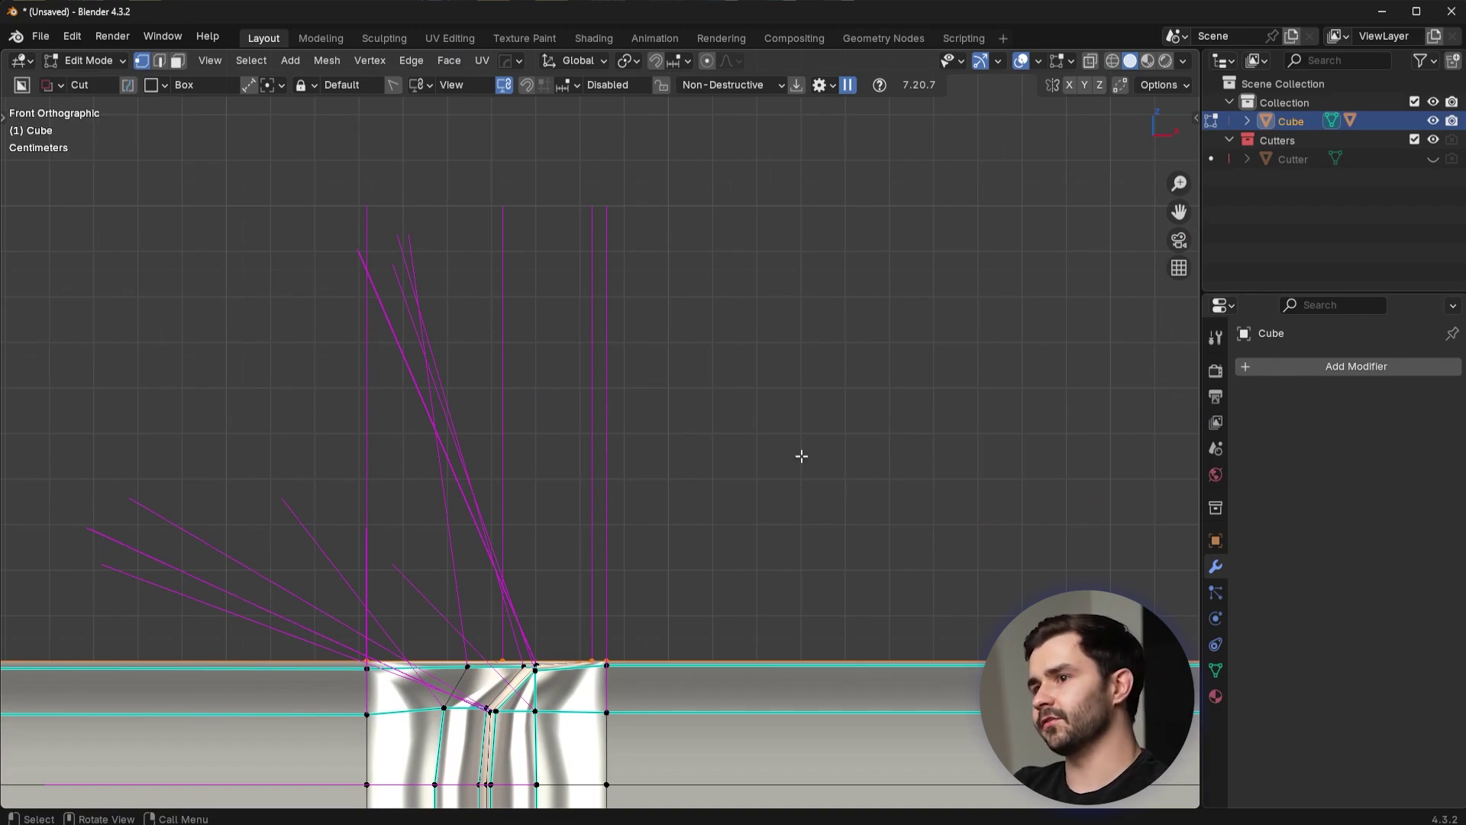
{"action": "scroll", "coordinate": [776, 501], "scroll_direction": "down", "scroll_amount": 4}
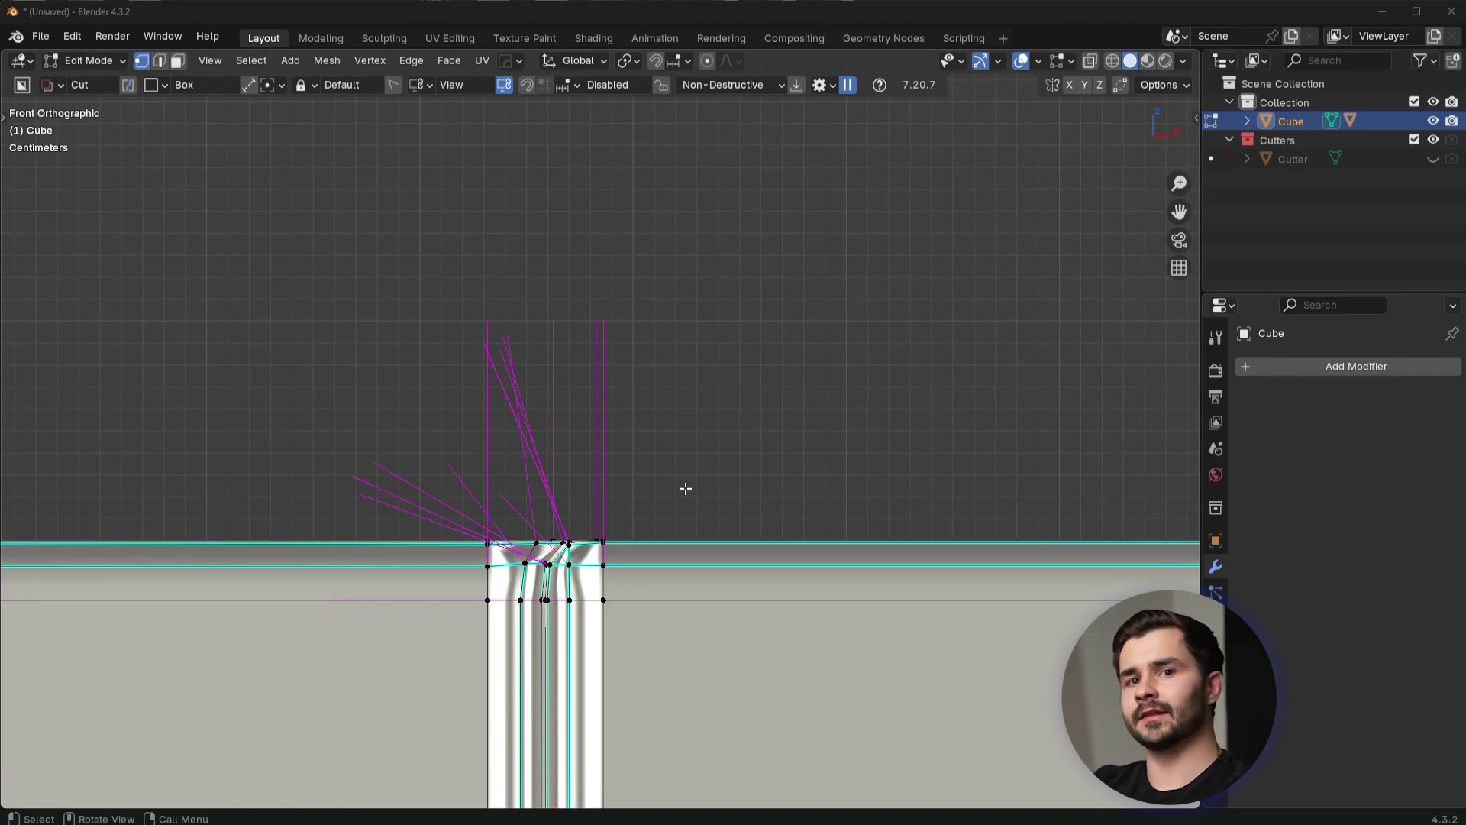
{"action": "middle_click_drag", "start_coordinate": [686, 489], "coordinate": [828, 582]}
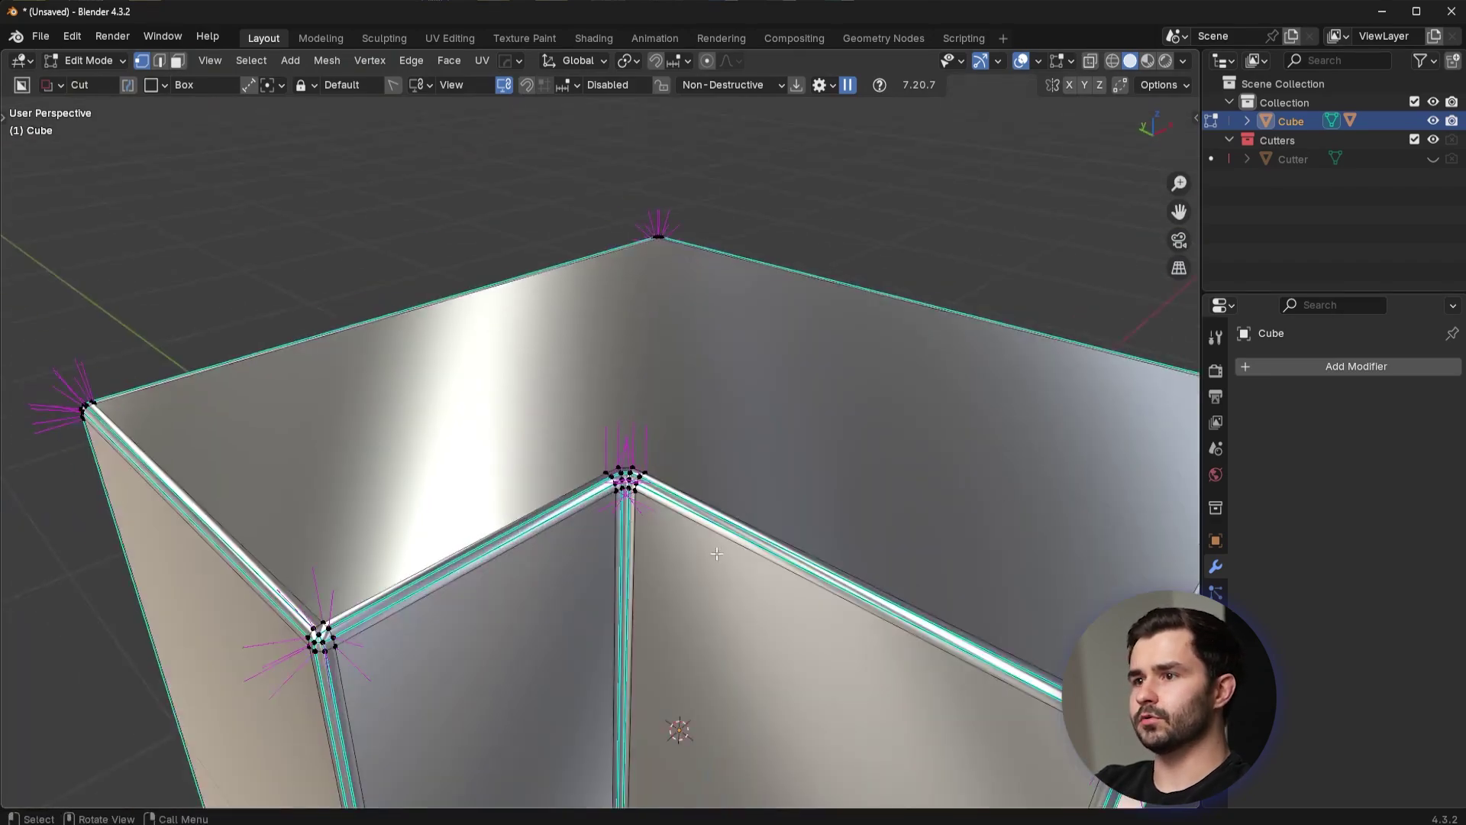
Return to Object Mode and examine the shading of the top face and bevels around the notch.
{"action": "key", "text": "Tab"}
{"action": "left_click", "coordinate": [750, 461]}
{"action": "middle_click_drag", "start_coordinate": [752, 461], "coordinate": [847, 505]}
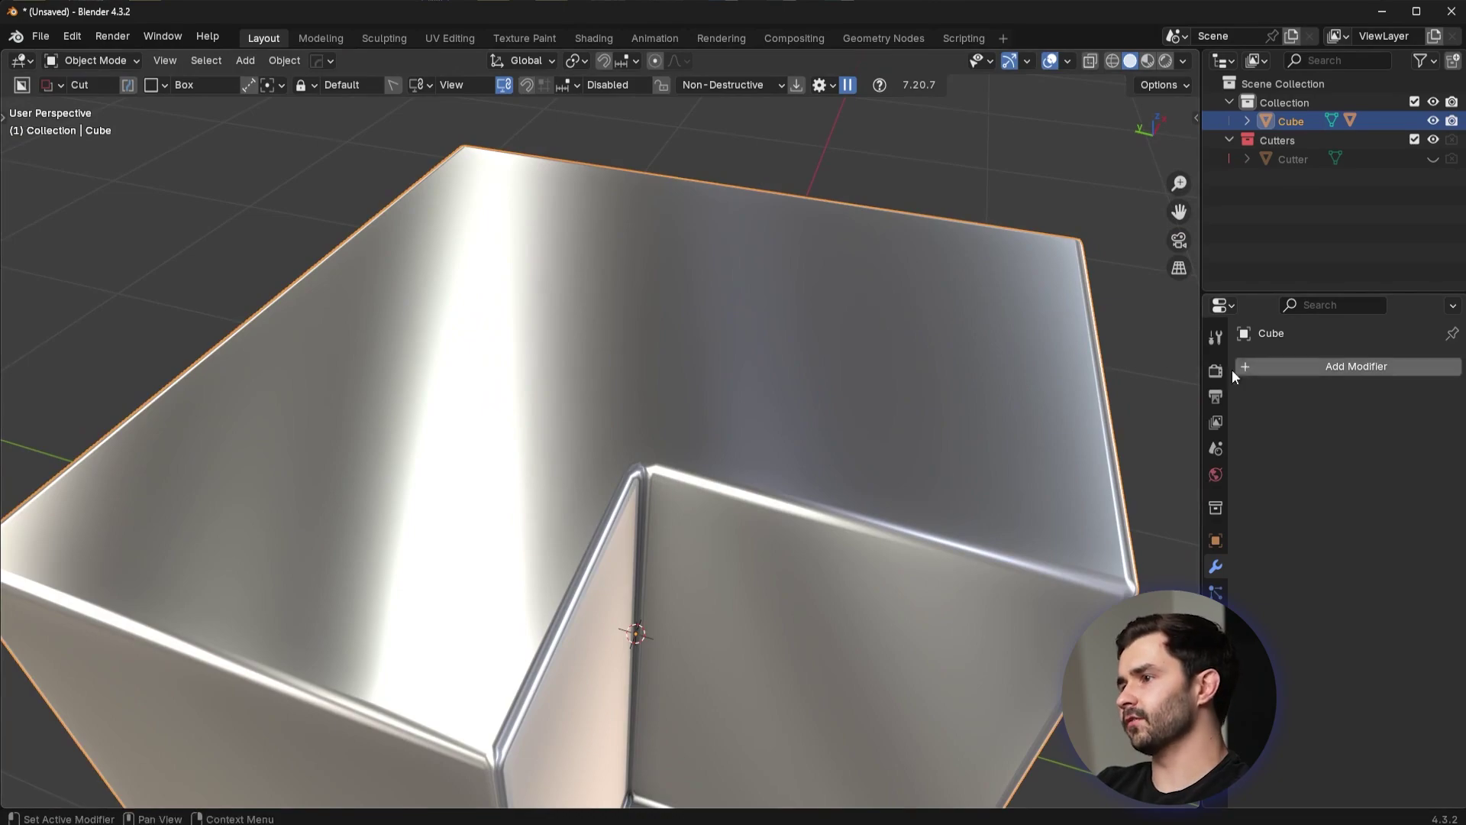
{"action": "middle_click_drag", "start_coordinate": [976, 434], "coordinate": [820, 468]}
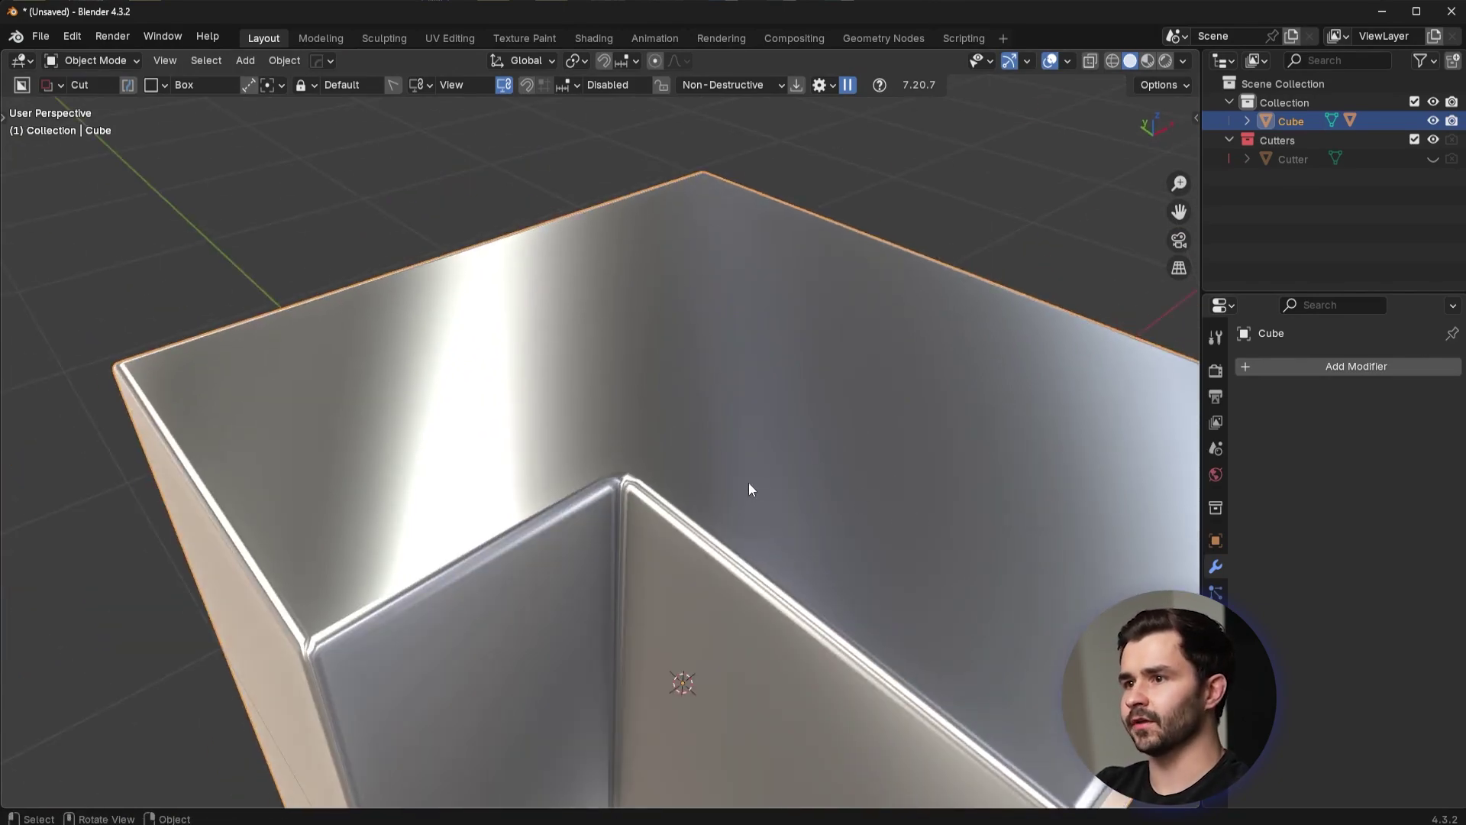
{"action": "middle_click_drag", "start_coordinate": [749, 489], "coordinate": [743, 455]}
{"action": "left_click", "coordinate": [1332, 368]}
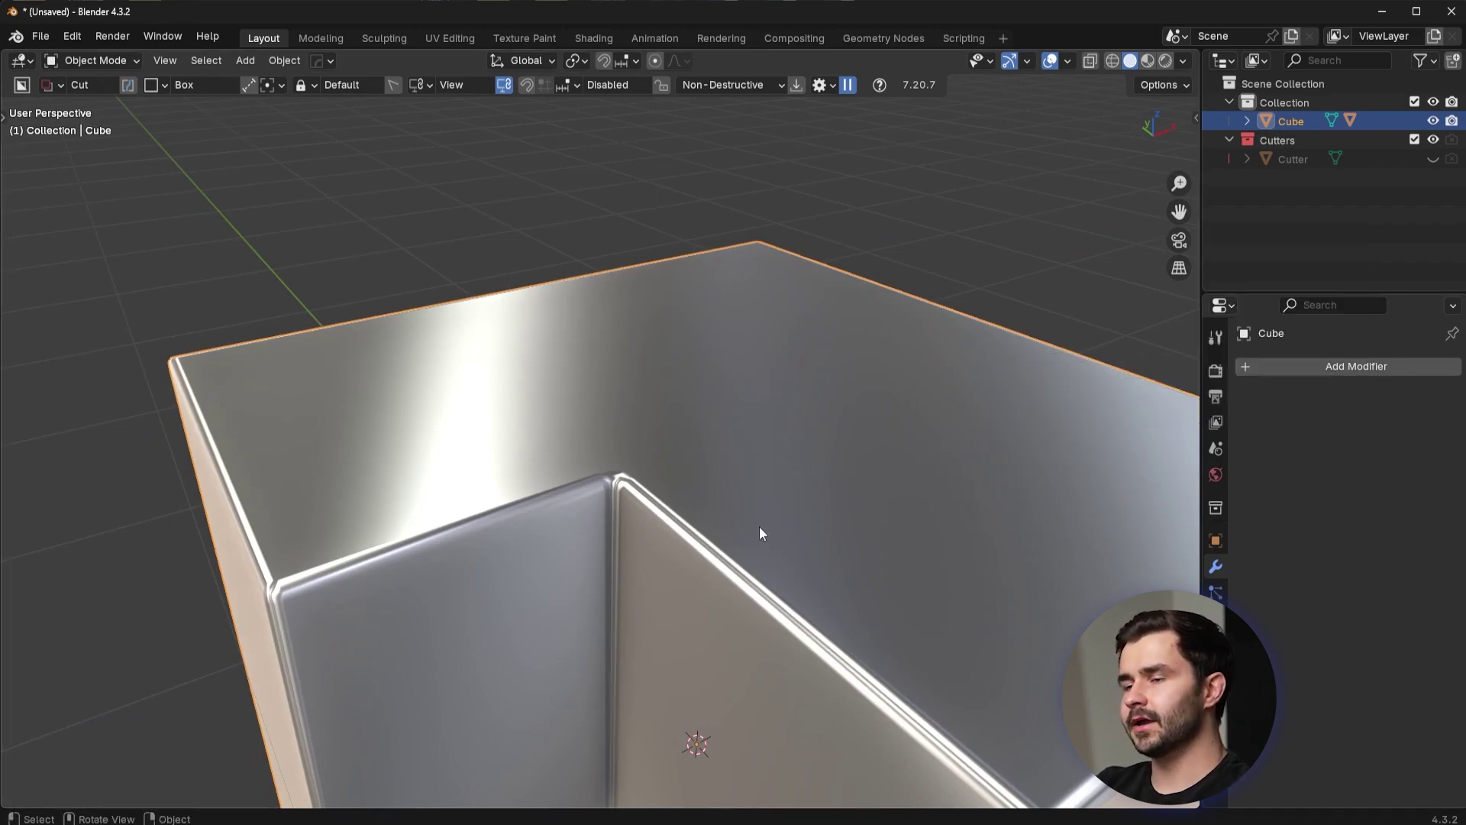
{"action": "middle_click_drag", "start_coordinate": [758, 526], "coordinate": [795, 501]}
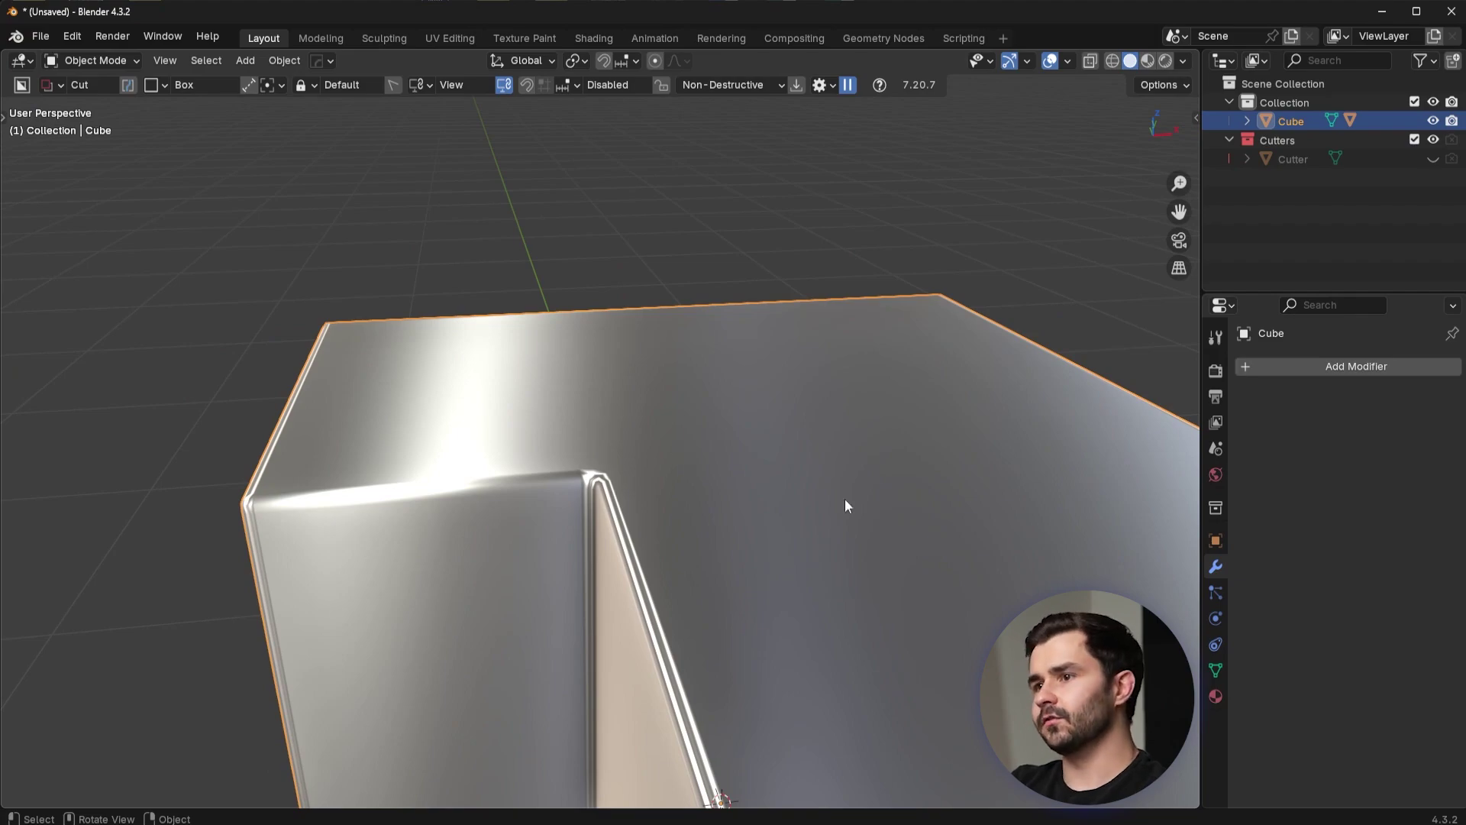
{"action": "middle_click_drag", "start_coordinate": [752, 503], "coordinate": [830, 518]}
Recheck the notch corner's split normals from the front in Edit Mode, ending with an Object Mode view of the shading.
{"action": "key", "text": "KP_1"}
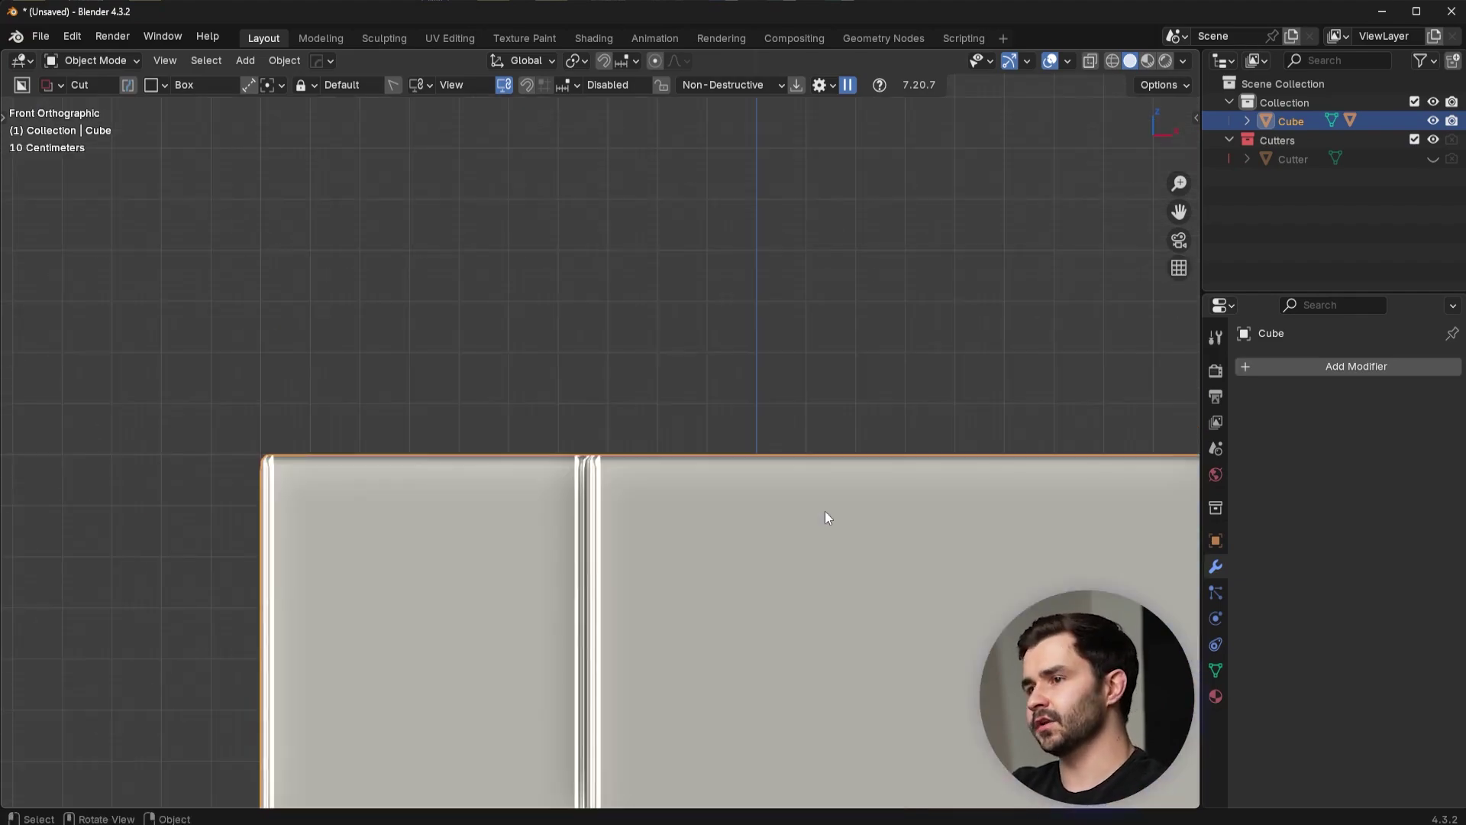
{"action": "key", "text": "Tab"}
{"action": "scroll", "coordinate": [621, 498], "scroll_direction": "up", "scroll_amount": 3}
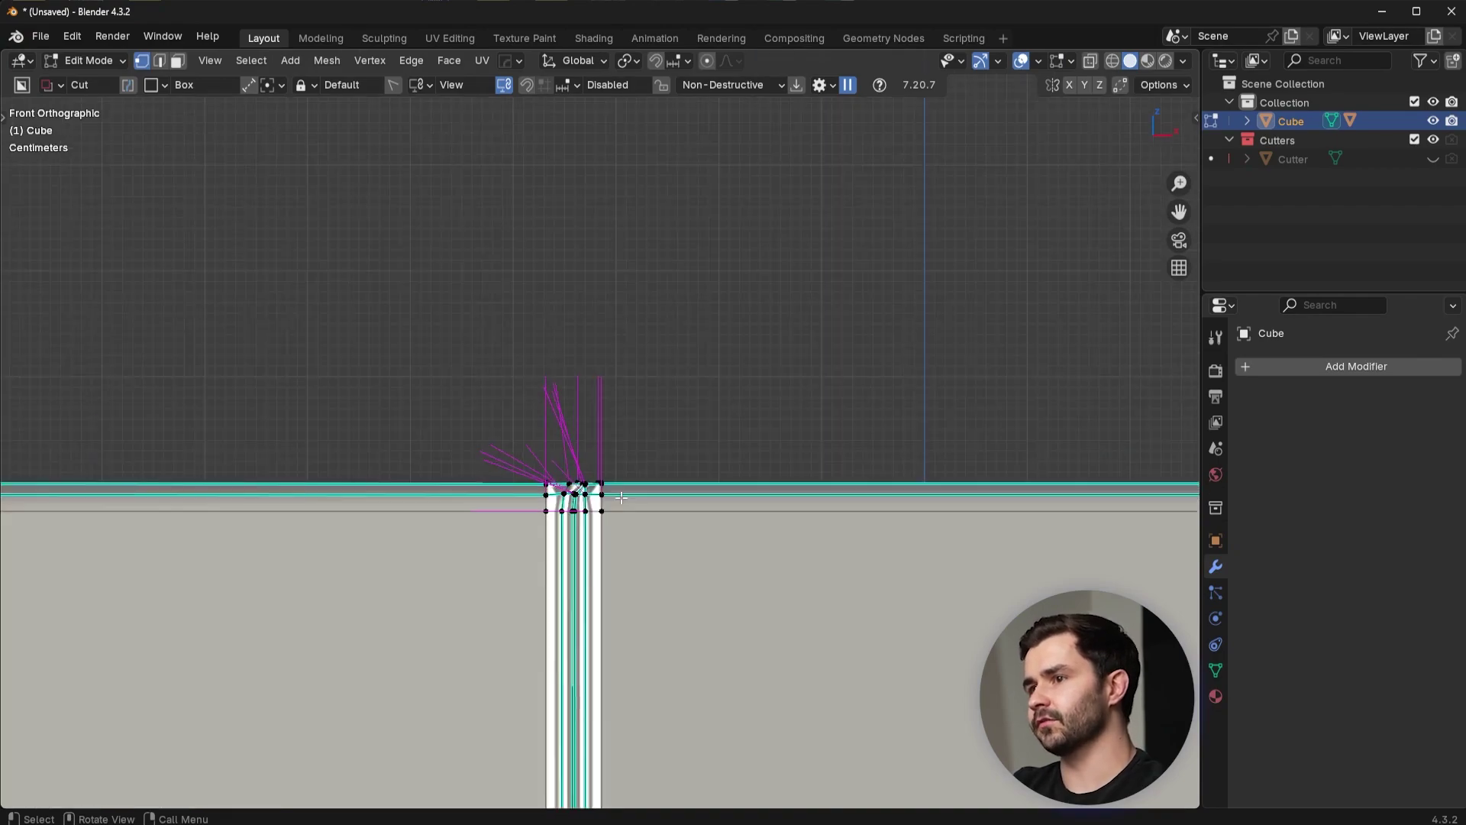
{"action": "scroll", "coordinate": [619, 499], "scroll_direction": "up", "scroll_amount": 4}
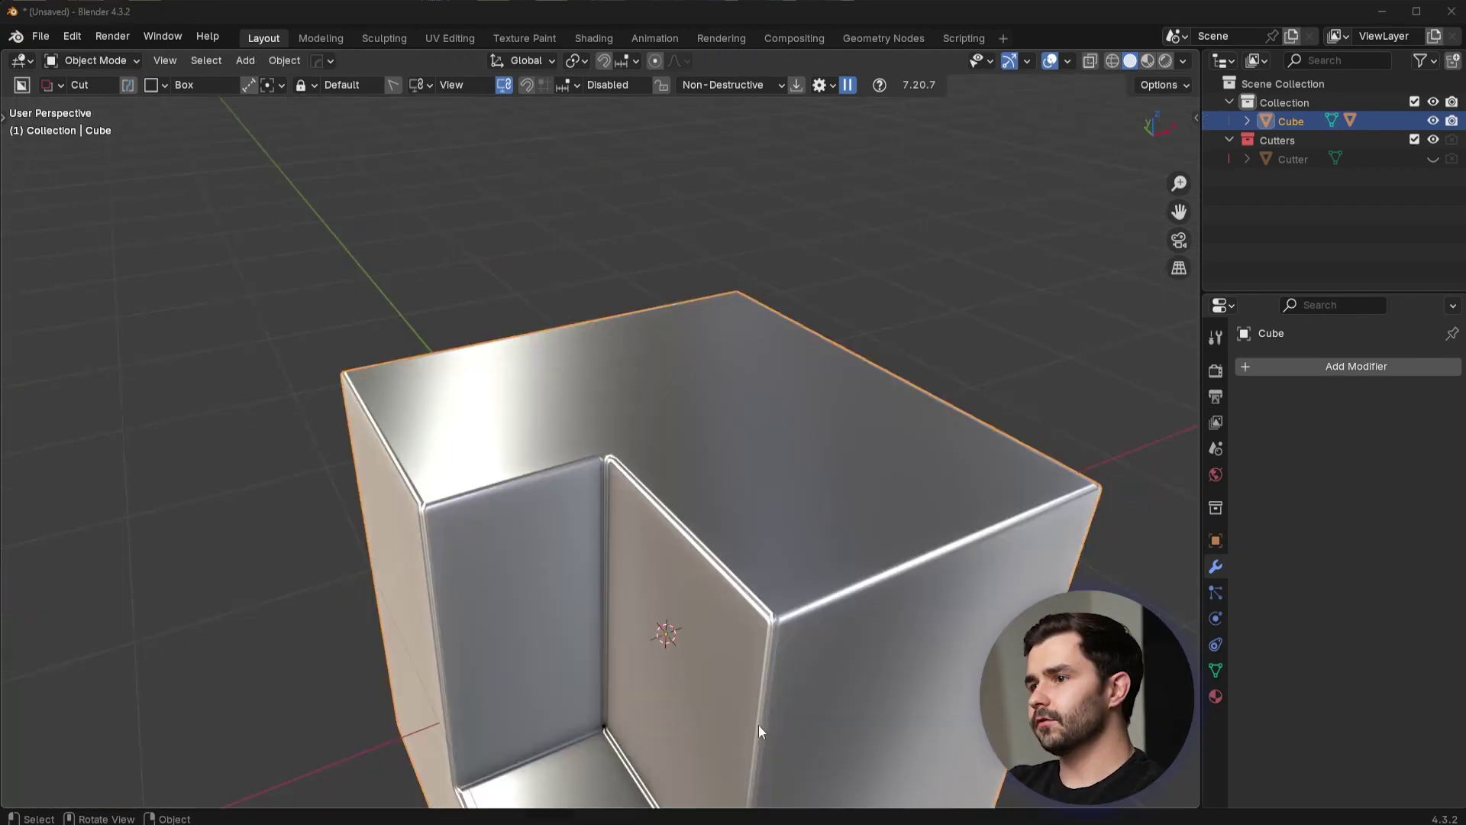
{"action": "middle_click_drag", "start_coordinate": [759, 726], "coordinate": [804, 546]}
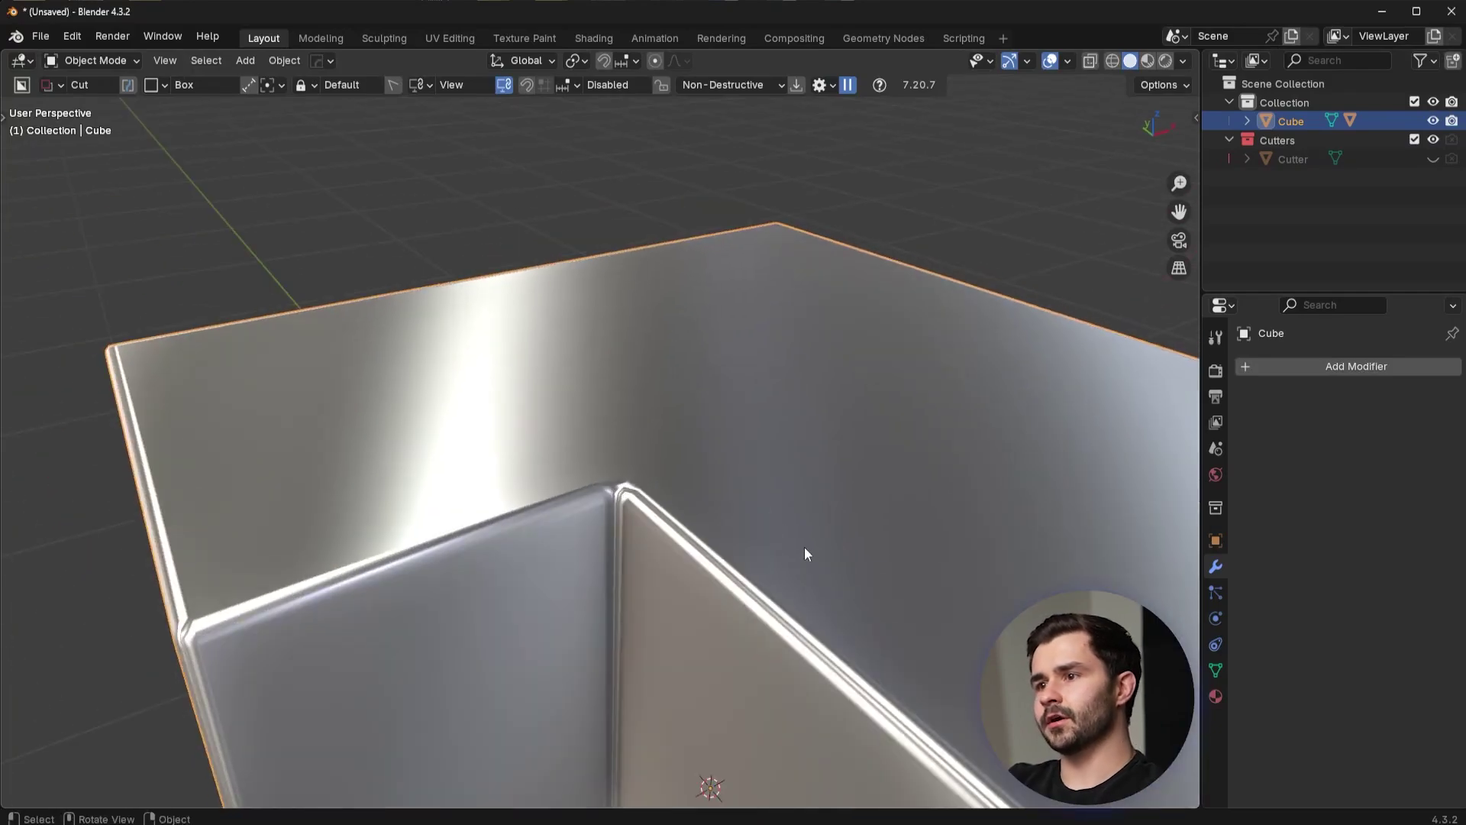